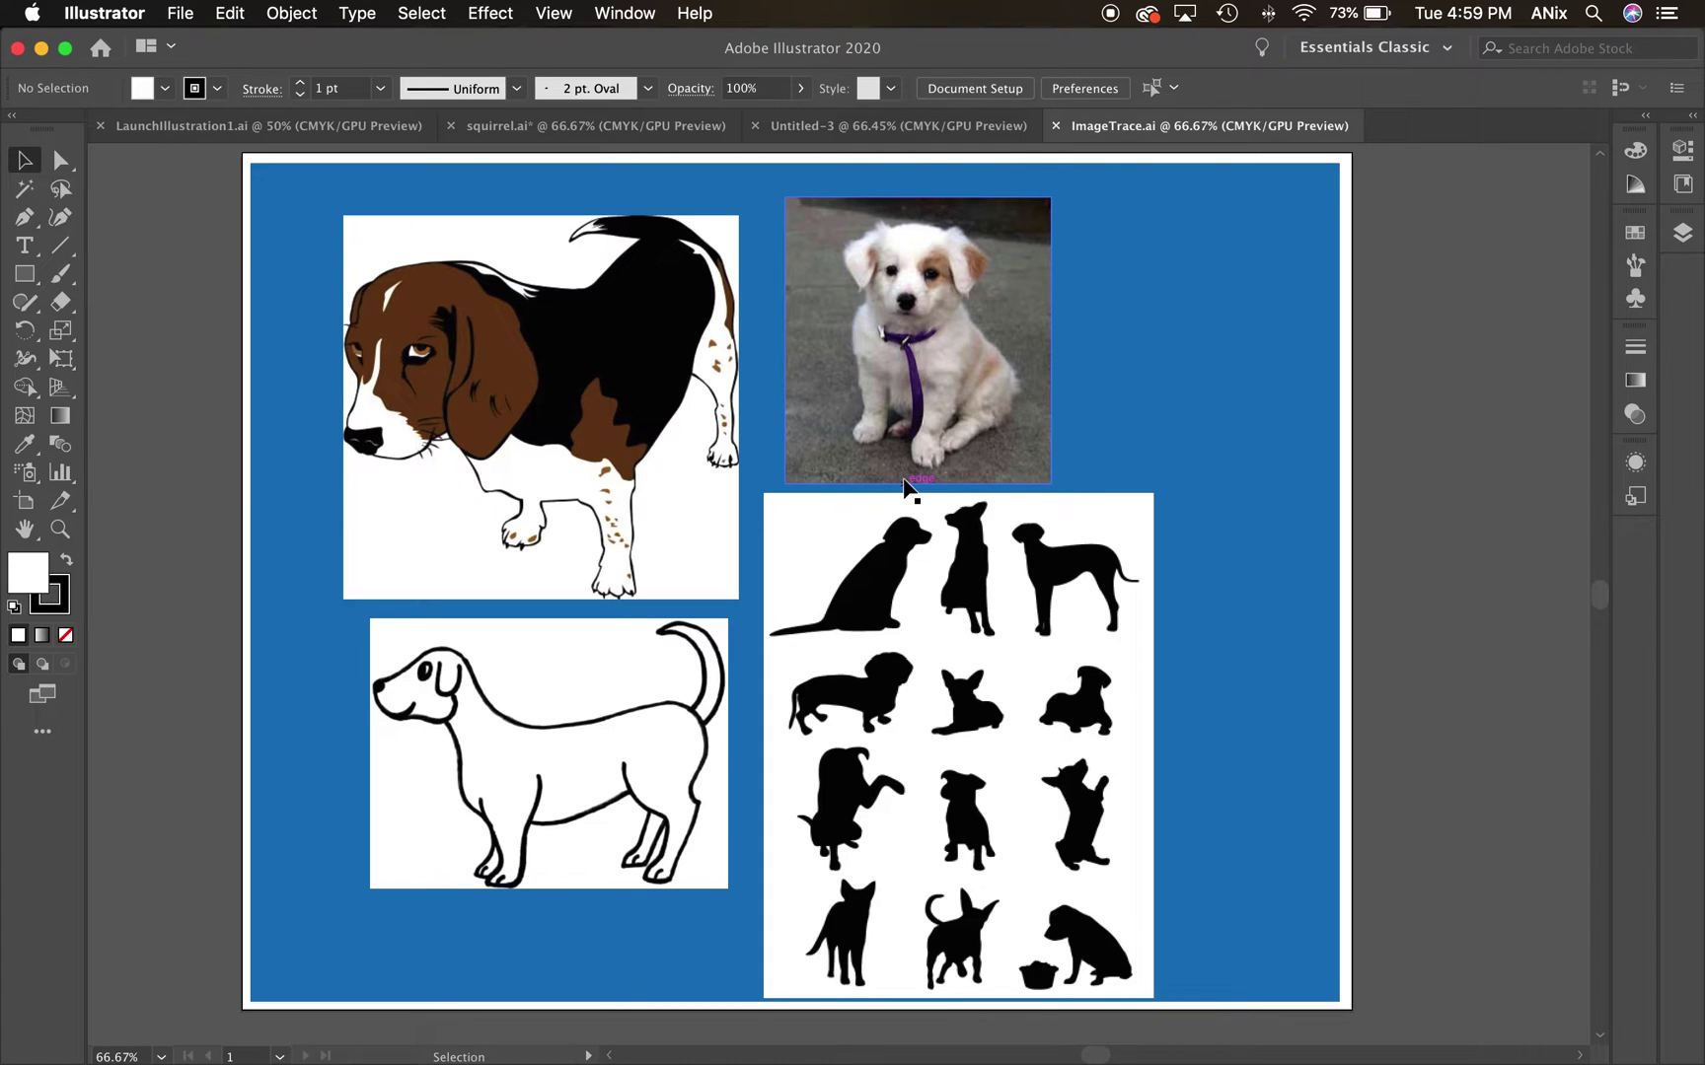
Apply Image Trace to the puppy photo using the High Fidelity Photo preset.
{"action": "left_click", "coordinate": [934, 374]}
{"action": "key", "text": "super+equal"}
{"action": "key", "text": "super+equal"}
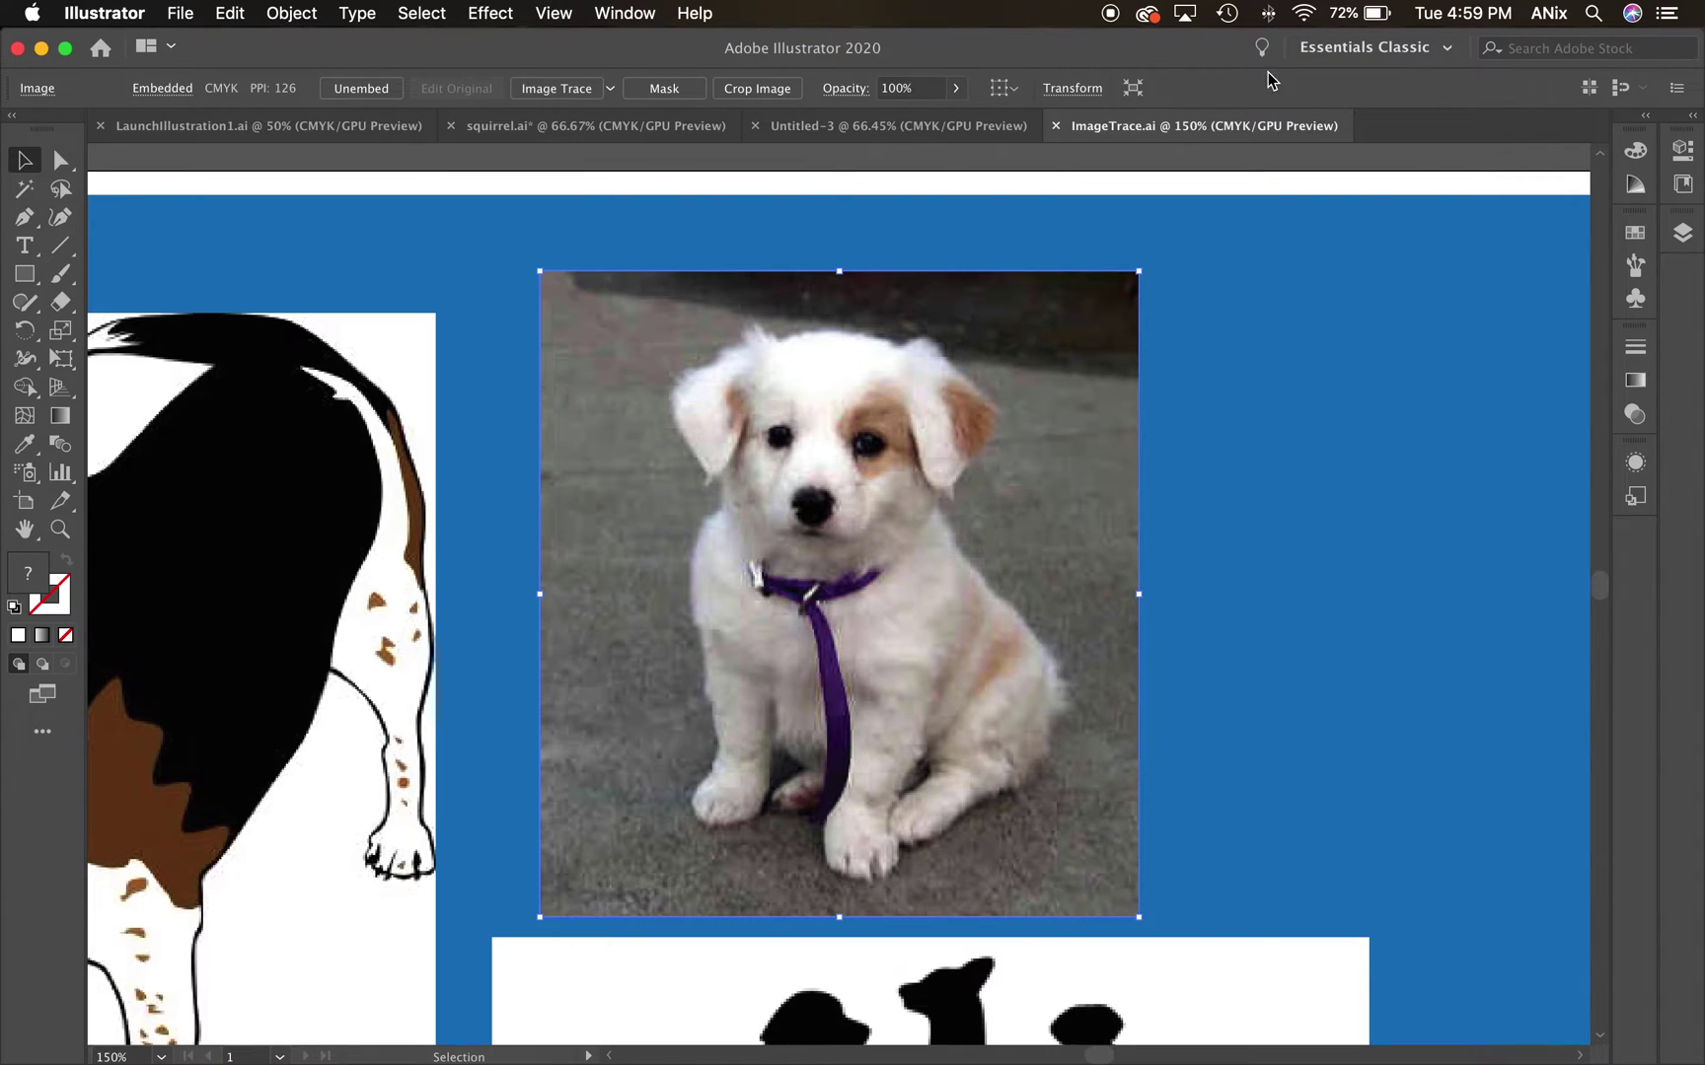
{"action": "left_click", "coordinate": [1685, 155]}
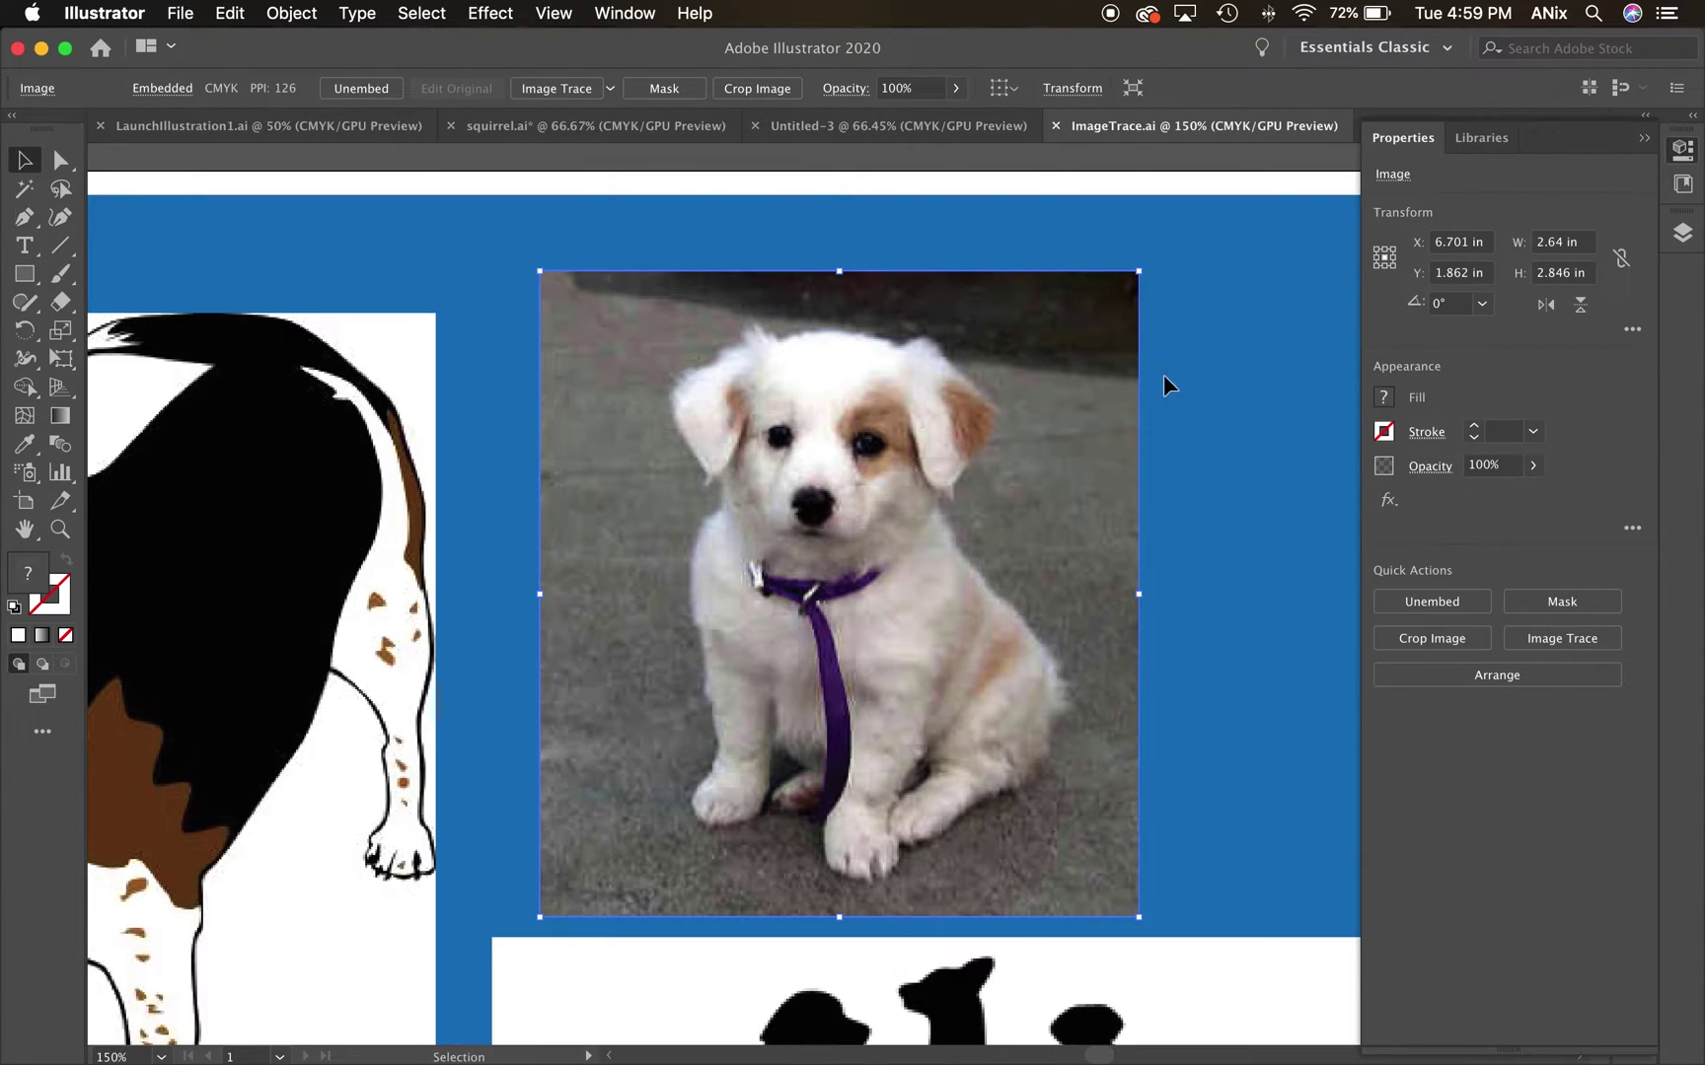
{"action": "left_click", "coordinate": [1221, 345]}
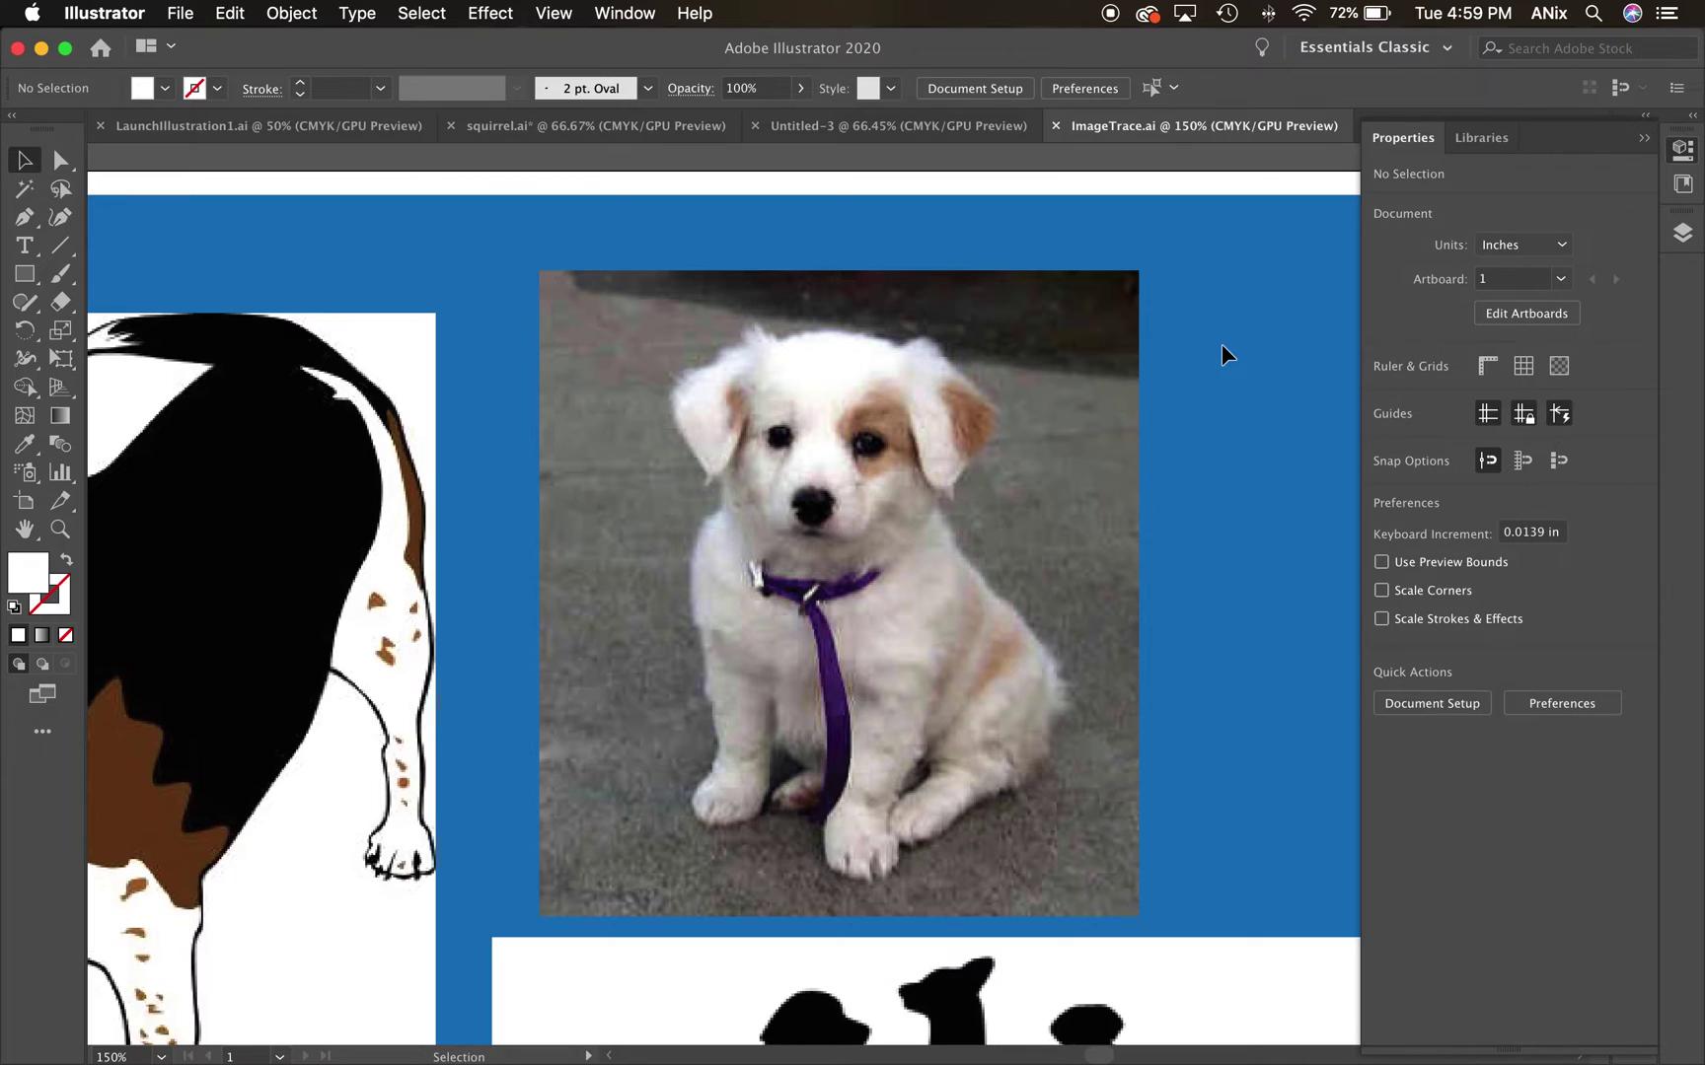
{"action": "left_click", "coordinate": [1040, 378]}
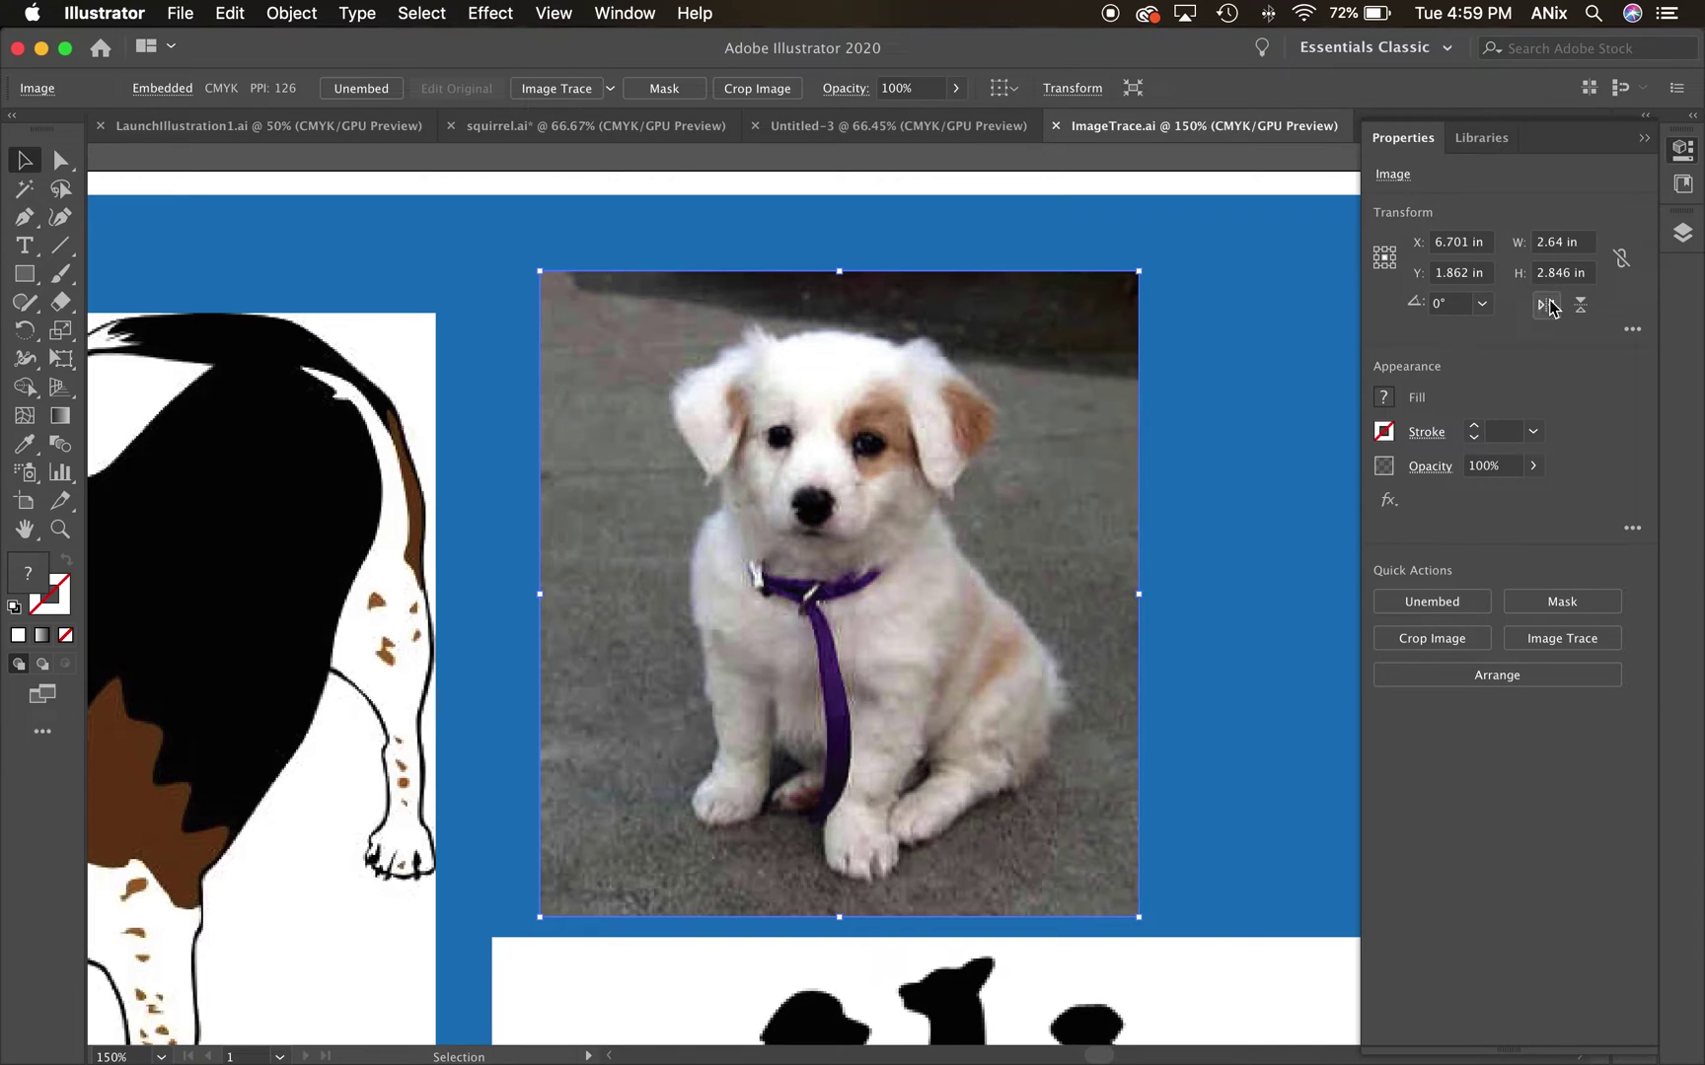
{"action": "left_click", "coordinate": [1577, 644]}
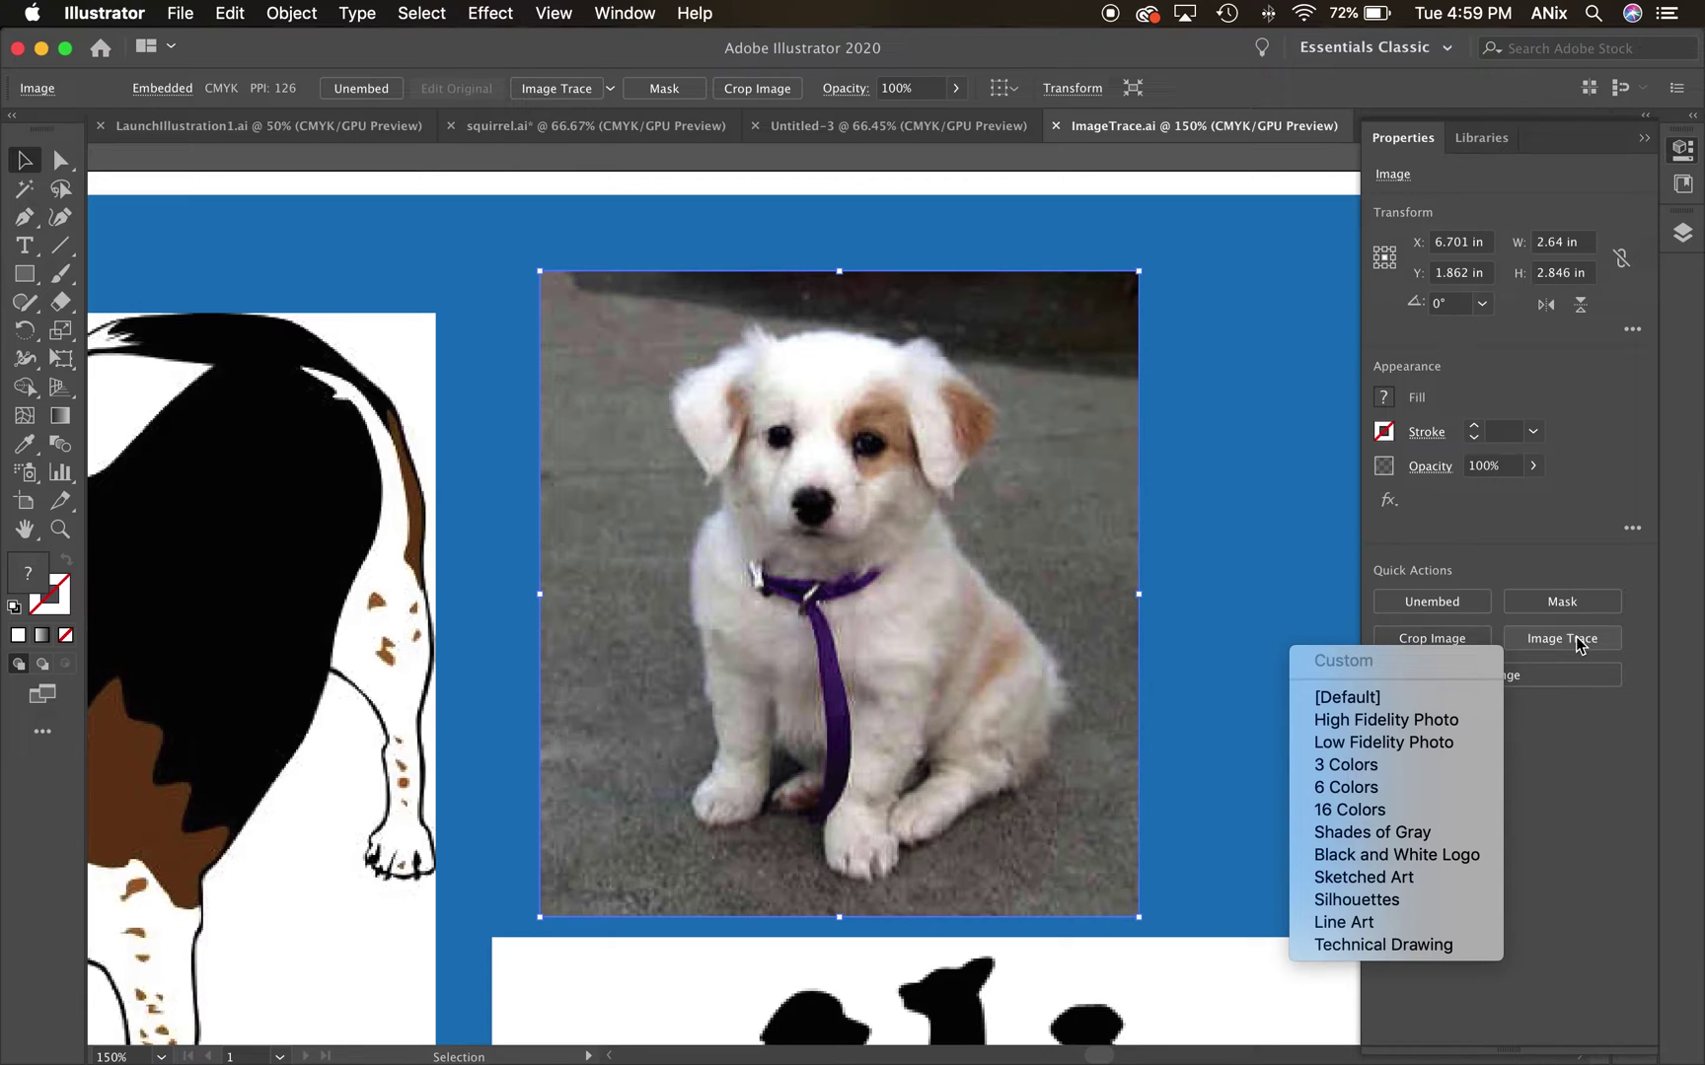
{"action": "left_click", "coordinate": [1413, 726]}
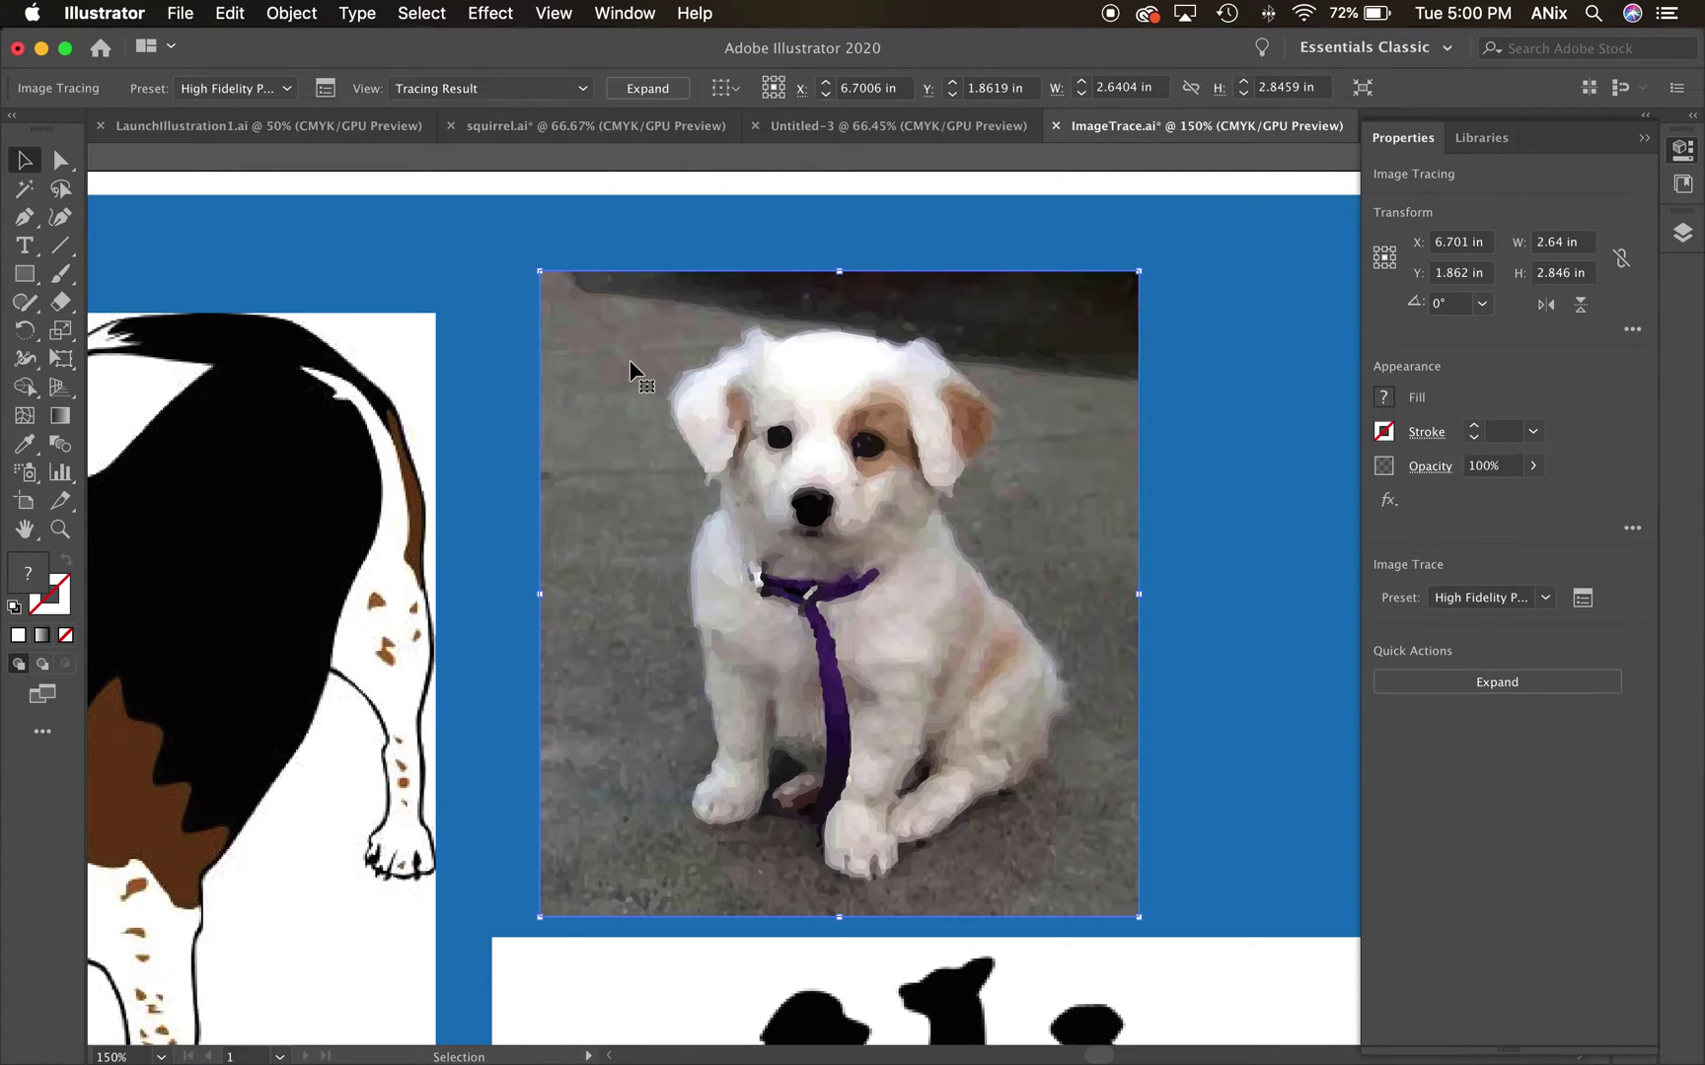
Reduce the puppy tracing to a Colors value of 1 and expand it into editable paths.
{"action": "left_click", "coordinate": [1584, 609]}
{"action": "left_click_drag", "start_coordinate": [963, 289], "coordinate": [1286, 224]}
{"action": "left_click_drag", "start_coordinate": [1356, 450], "coordinate": [1315, 452]}
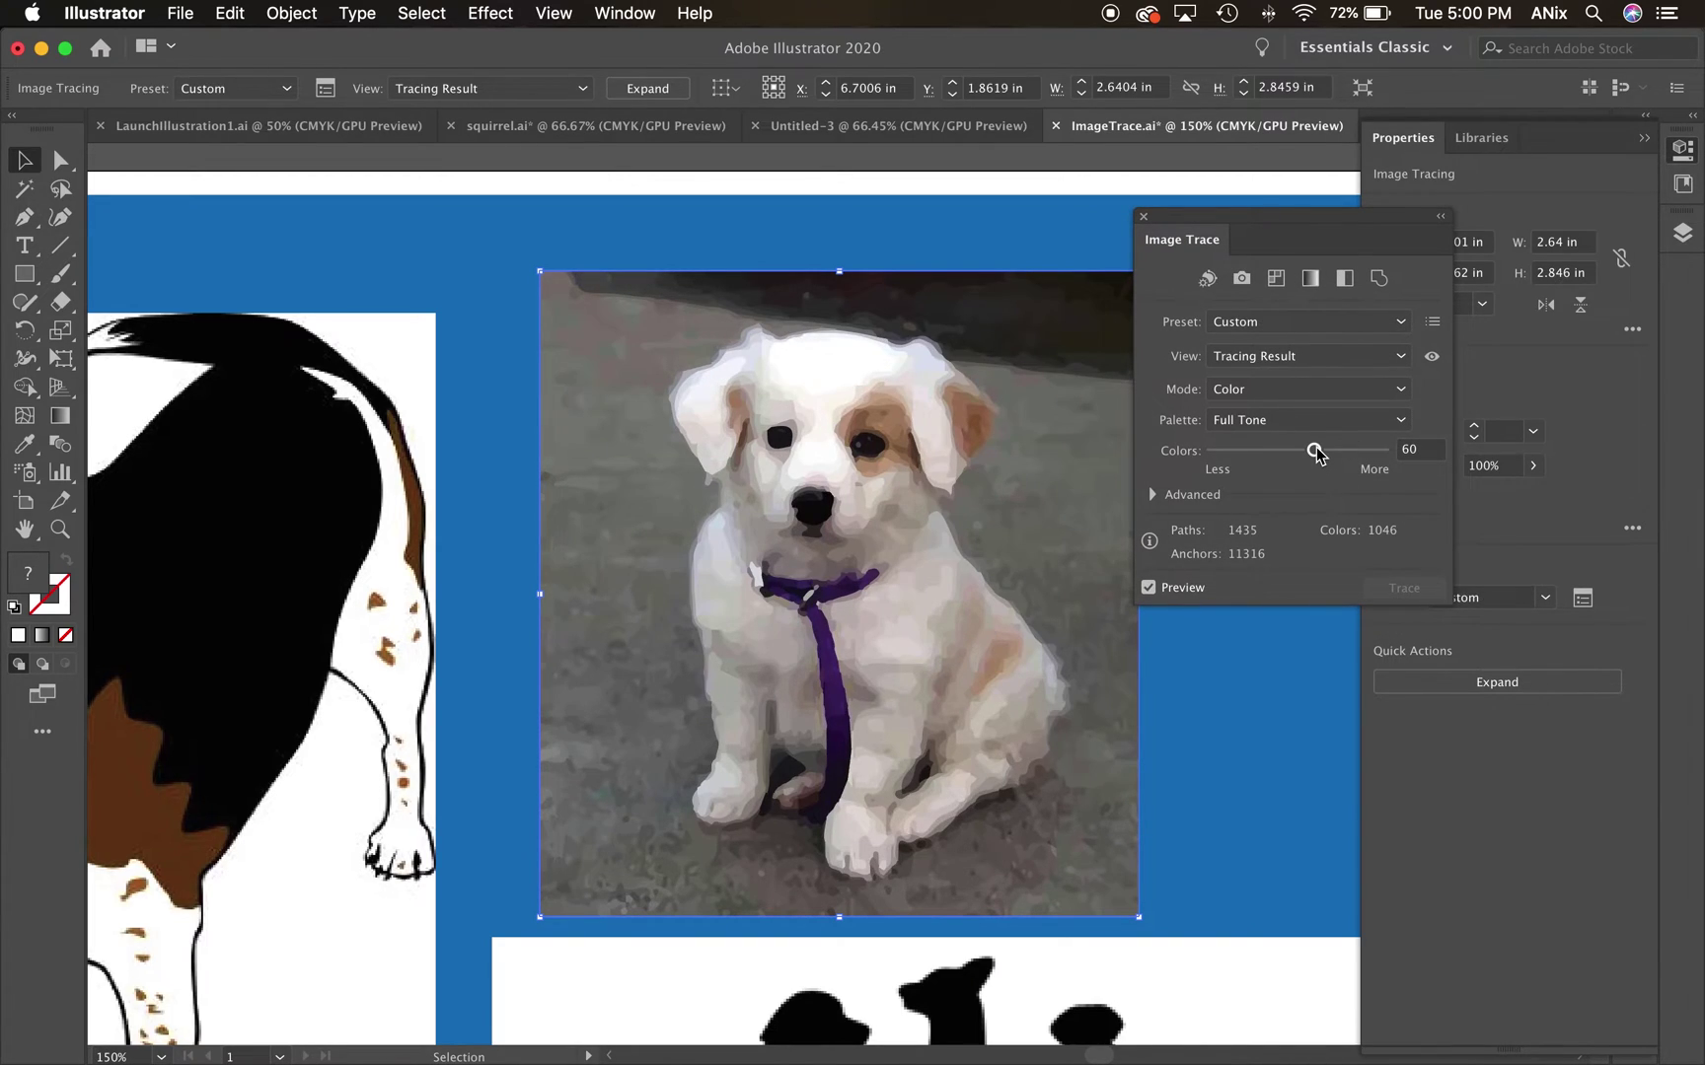
{"action": "left_click_drag", "start_coordinate": [1317, 452], "coordinate": [1219, 454]}
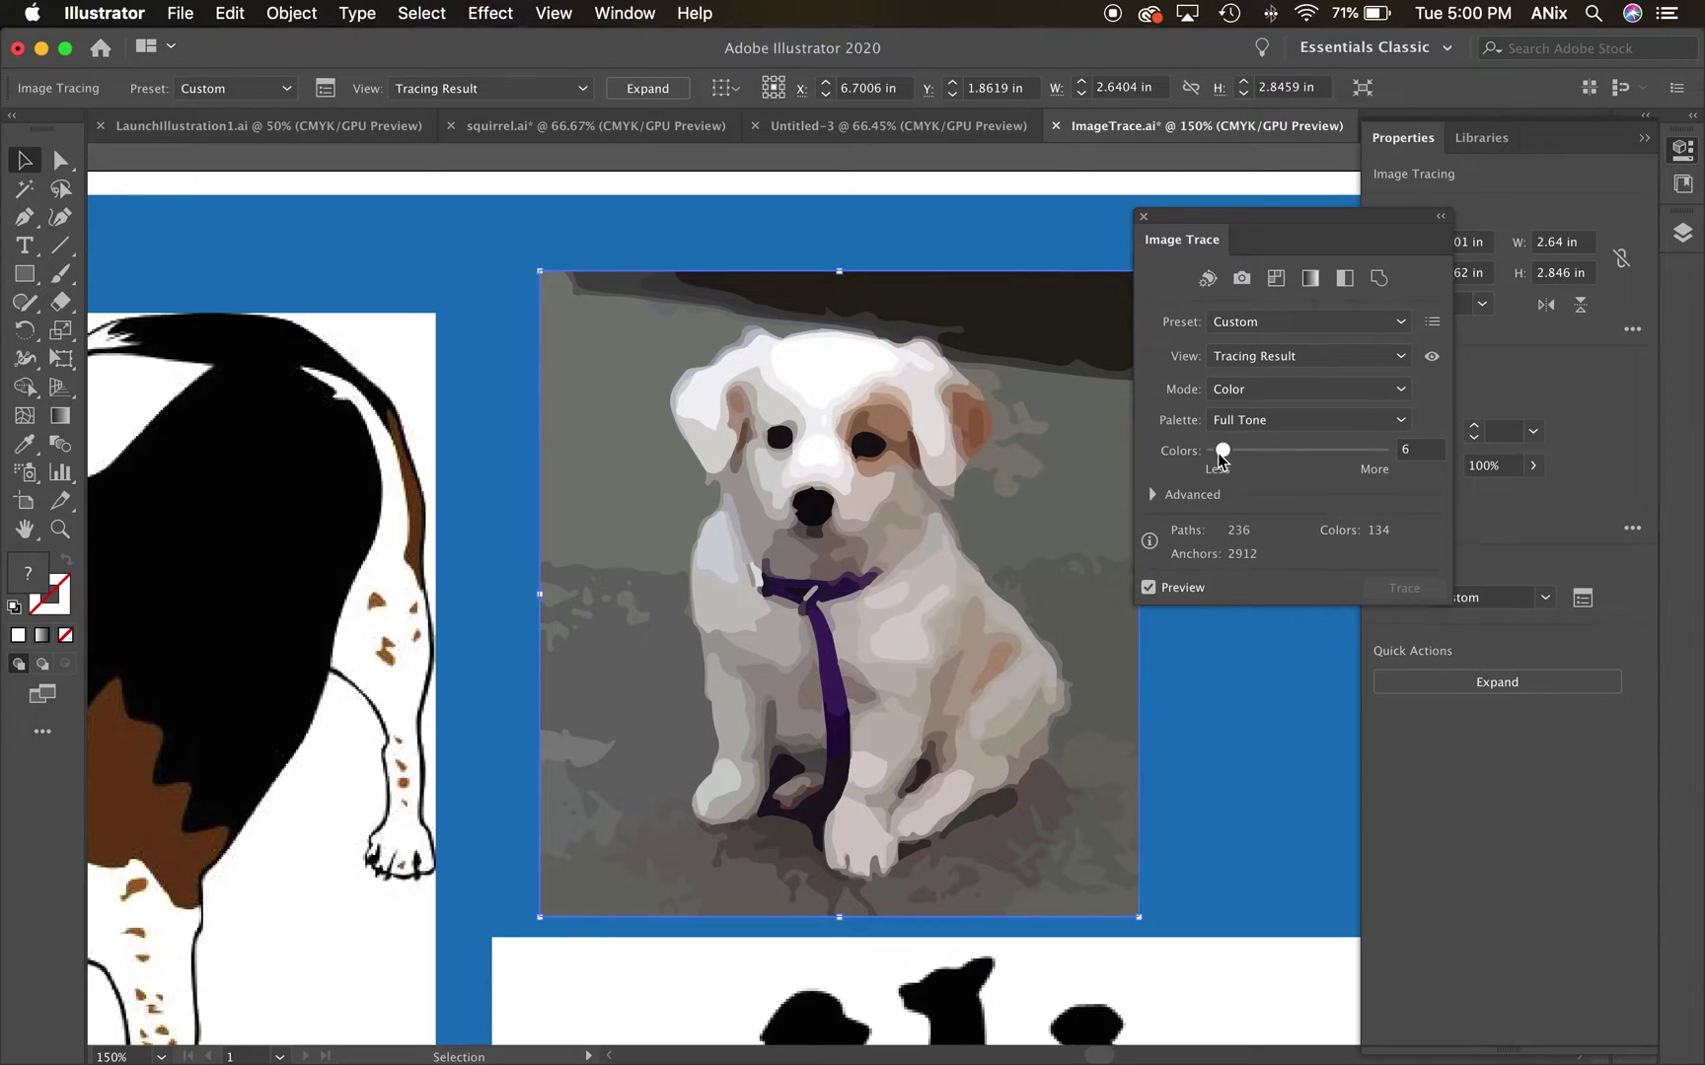
{"action": "left_click_drag", "start_coordinate": [1214, 456], "coordinate": [1214, 458]}
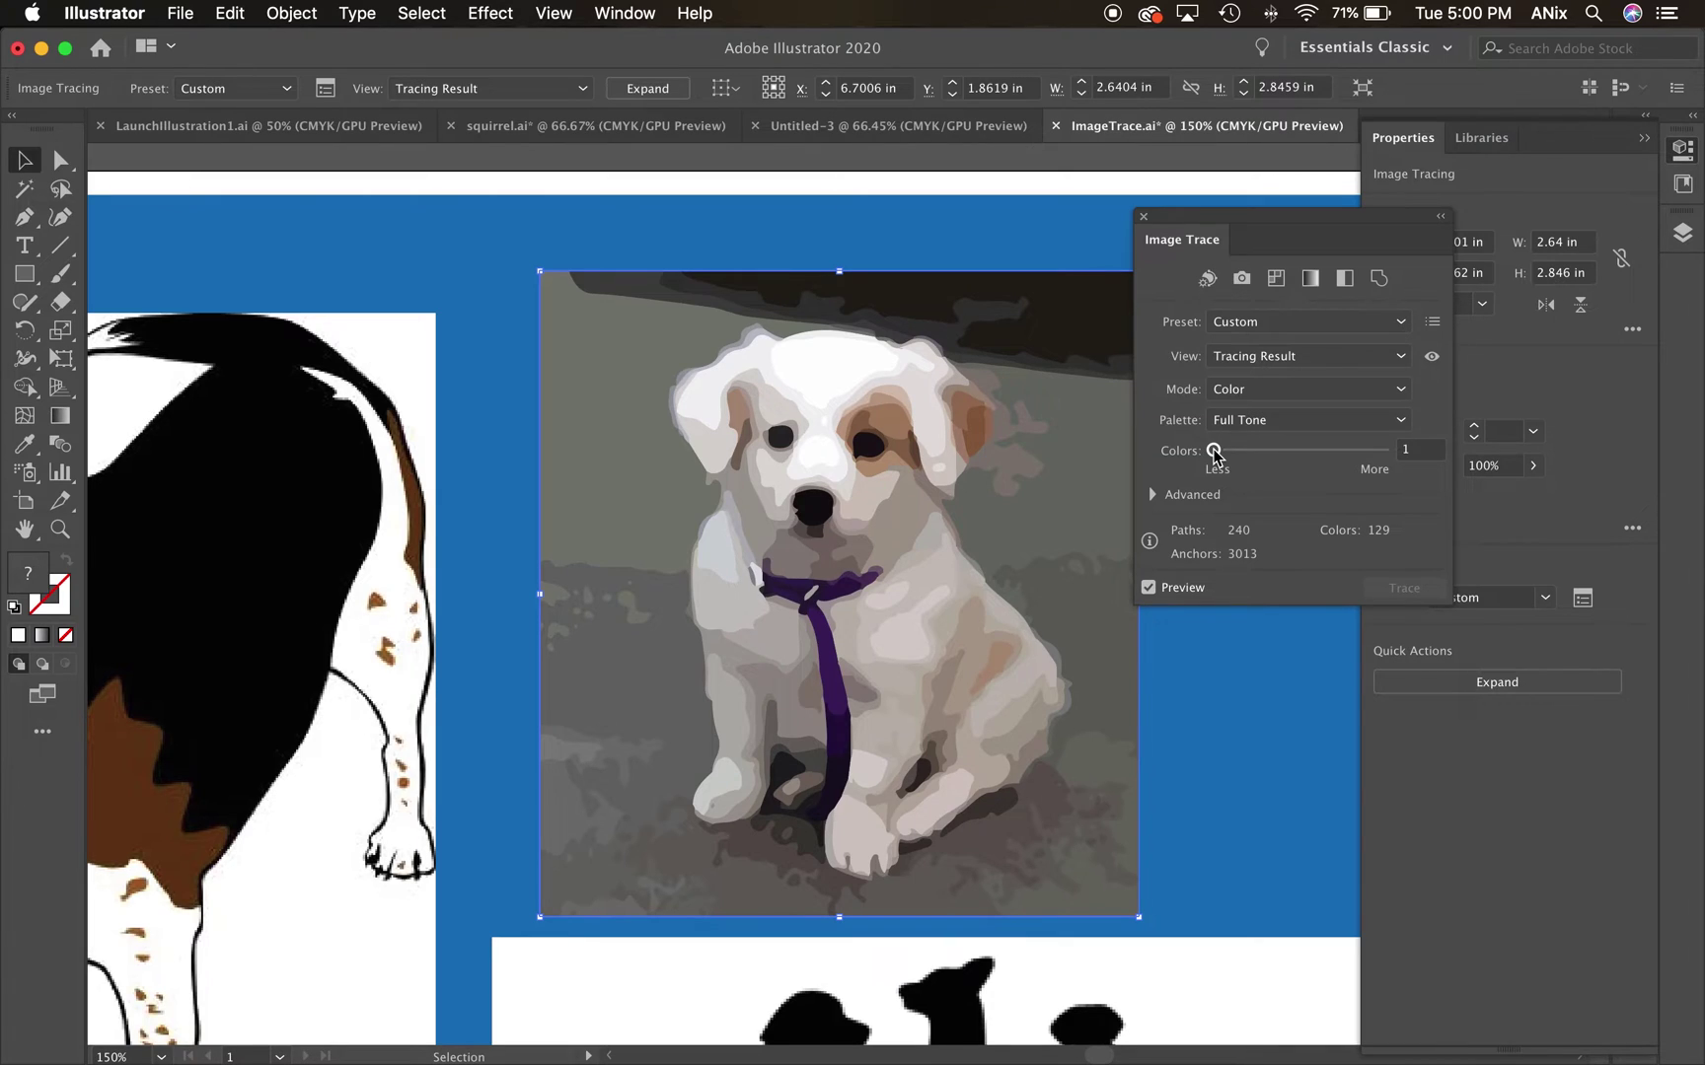
{"action": "left_click", "coordinate": [1477, 685]}
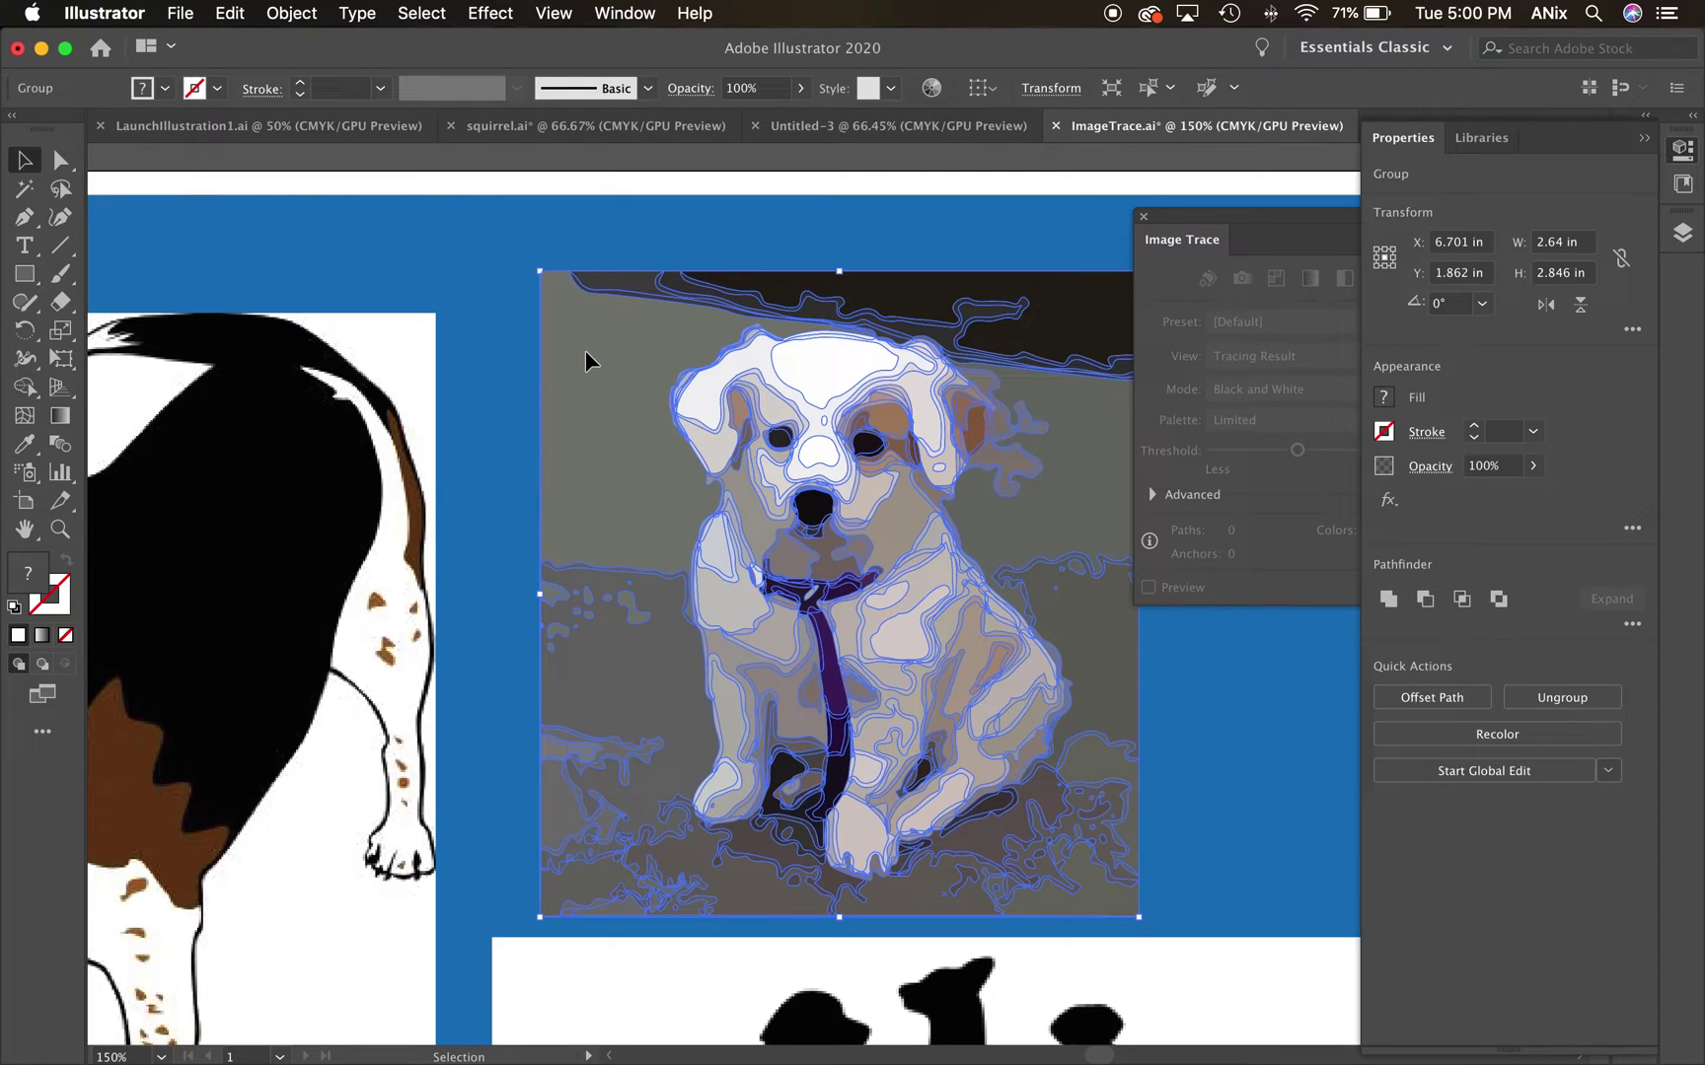
{"action": "left_click", "coordinate": [479, 220]}
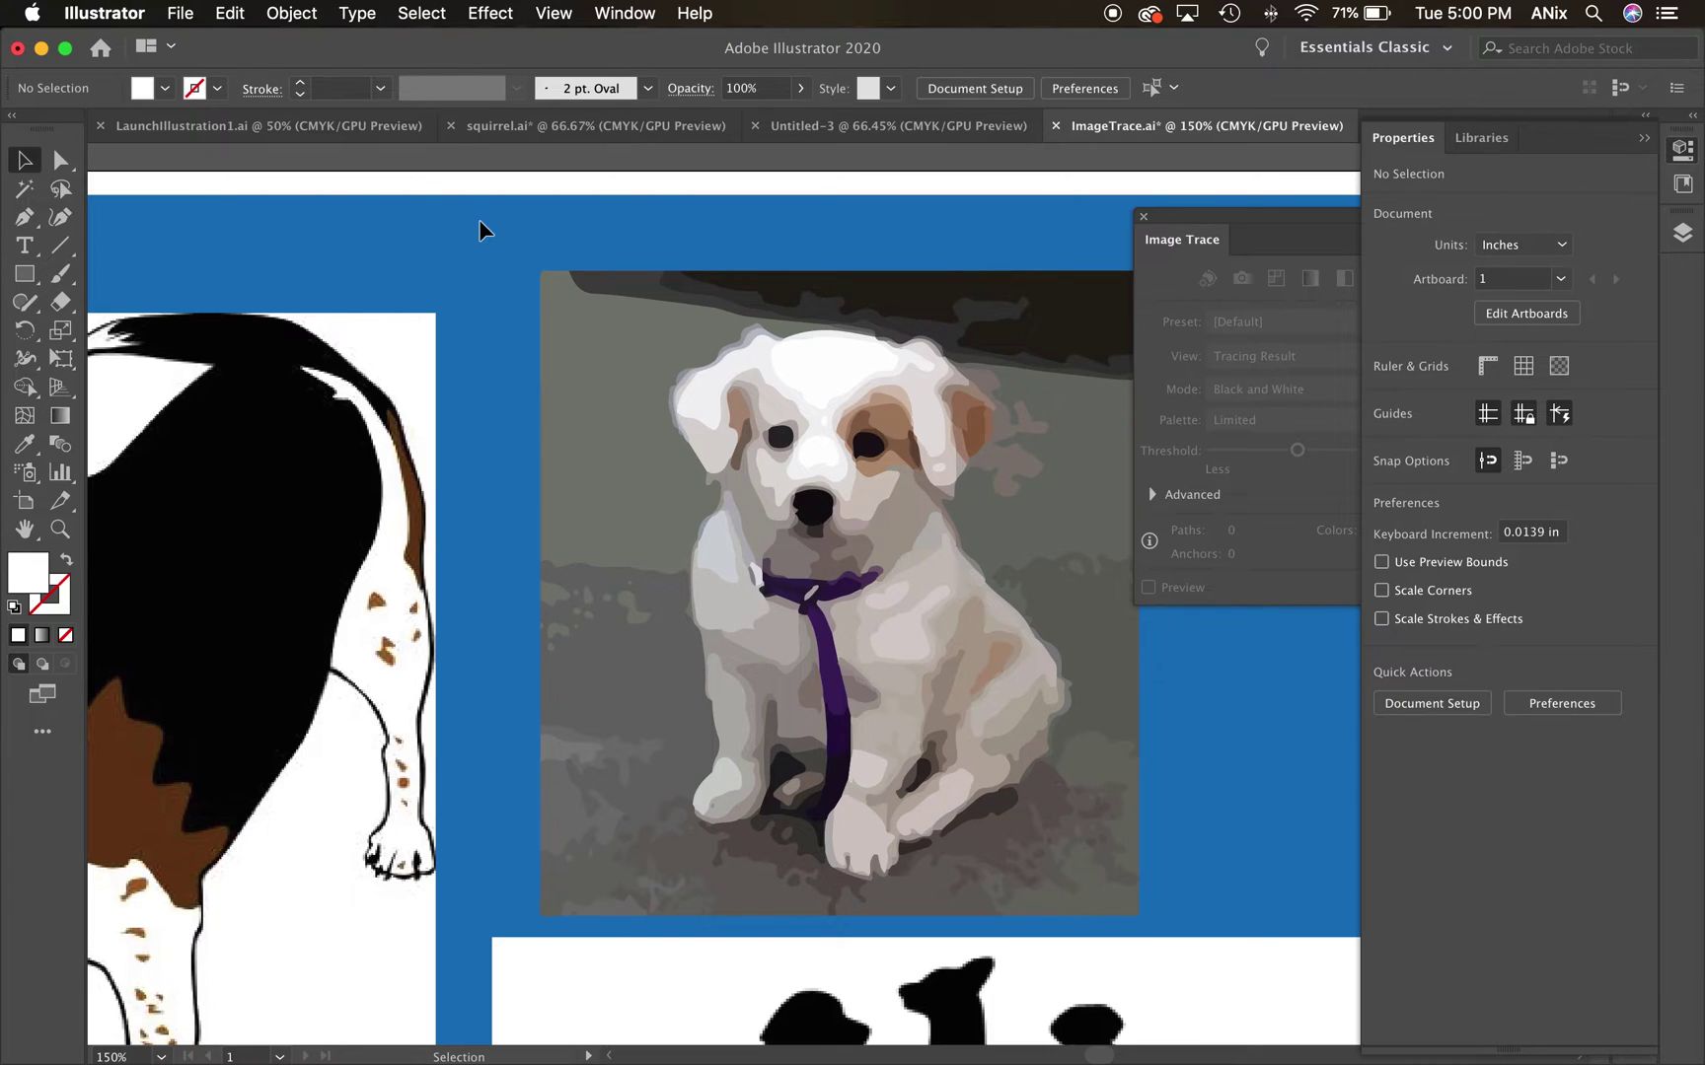
Delete the gray background shapes beside the puppy's head and the large dark shape above it with Direct Selection.
{"action": "left_click", "coordinate": [61, 161]}
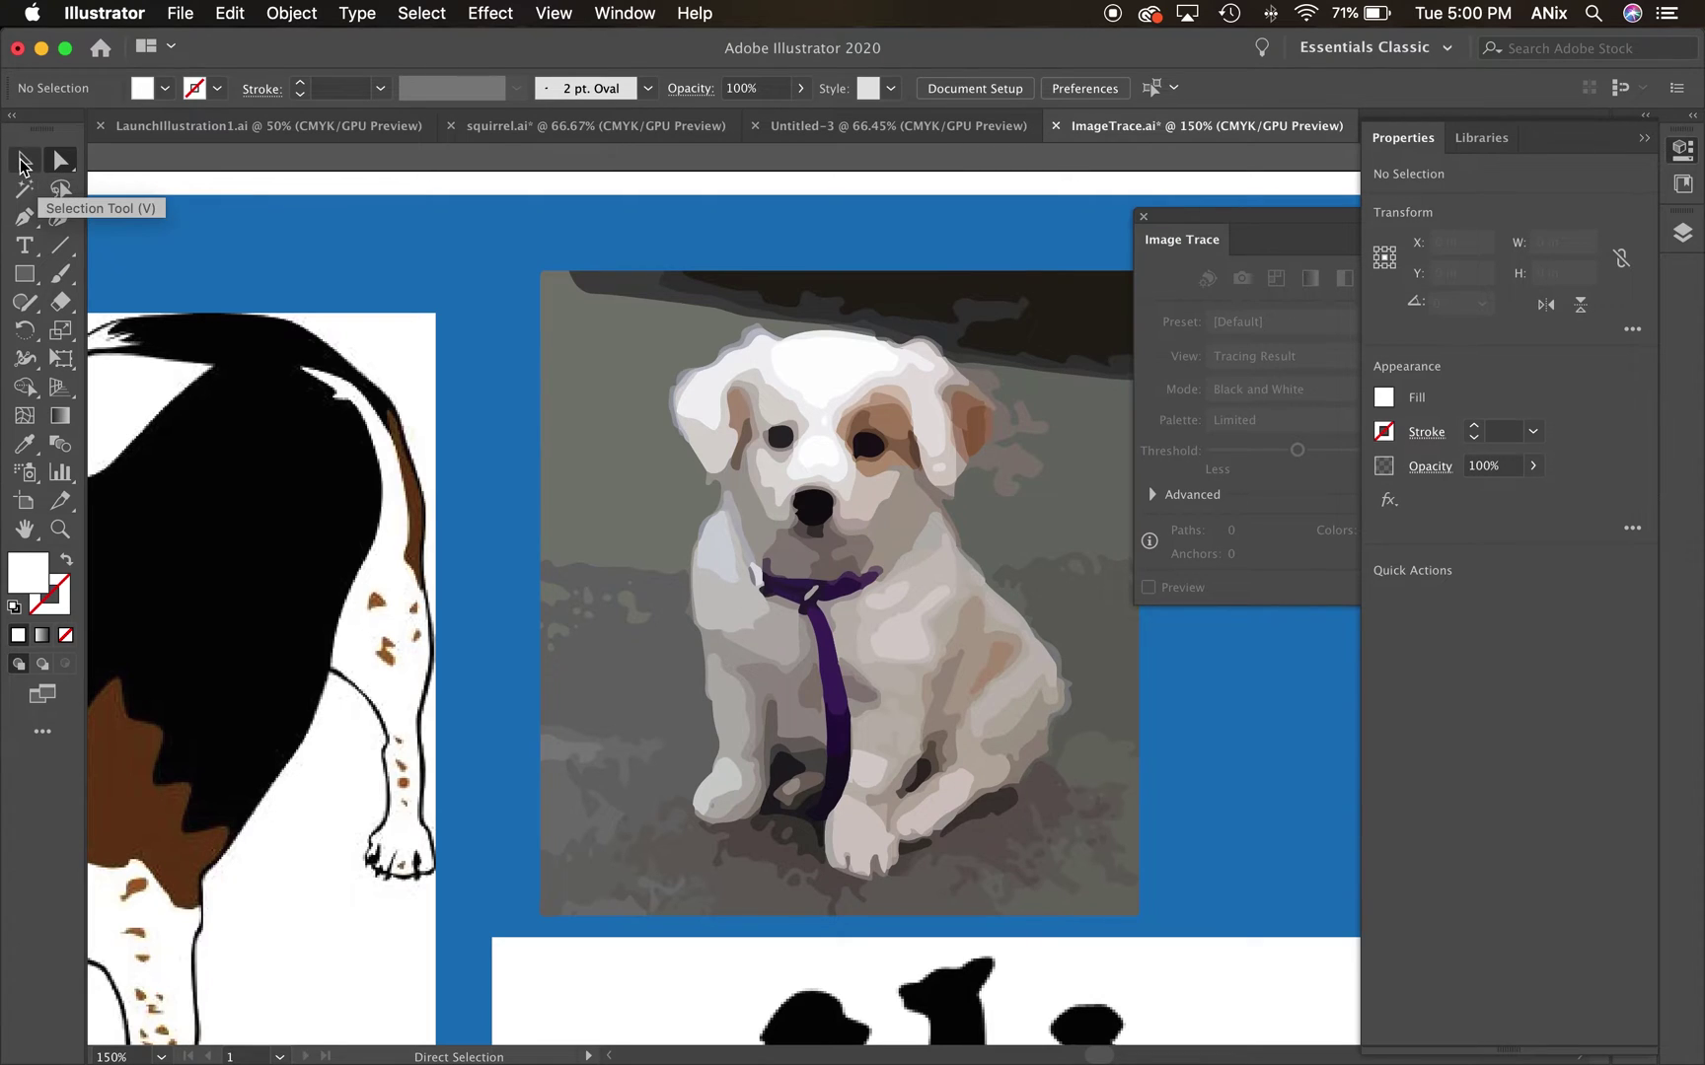
{"action": "left_click", "coordinate": [20, 163]}
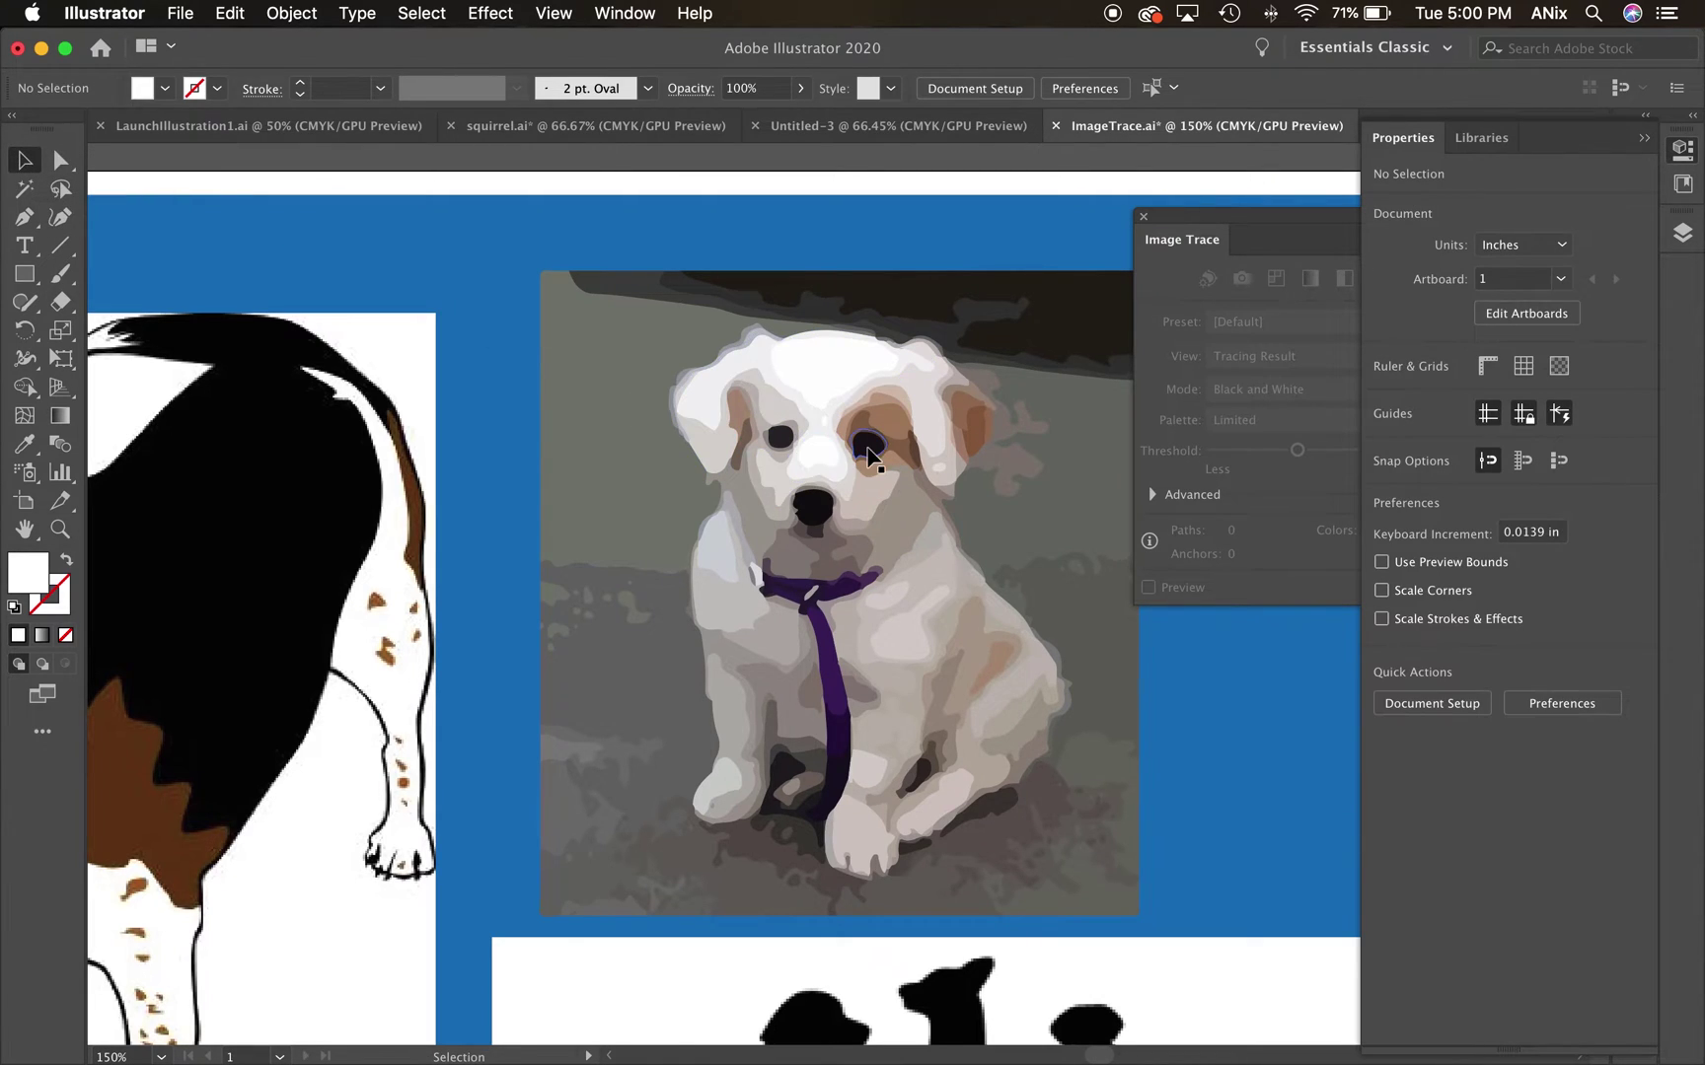
{"action": "left_click", "coordinate": [917, 454]}
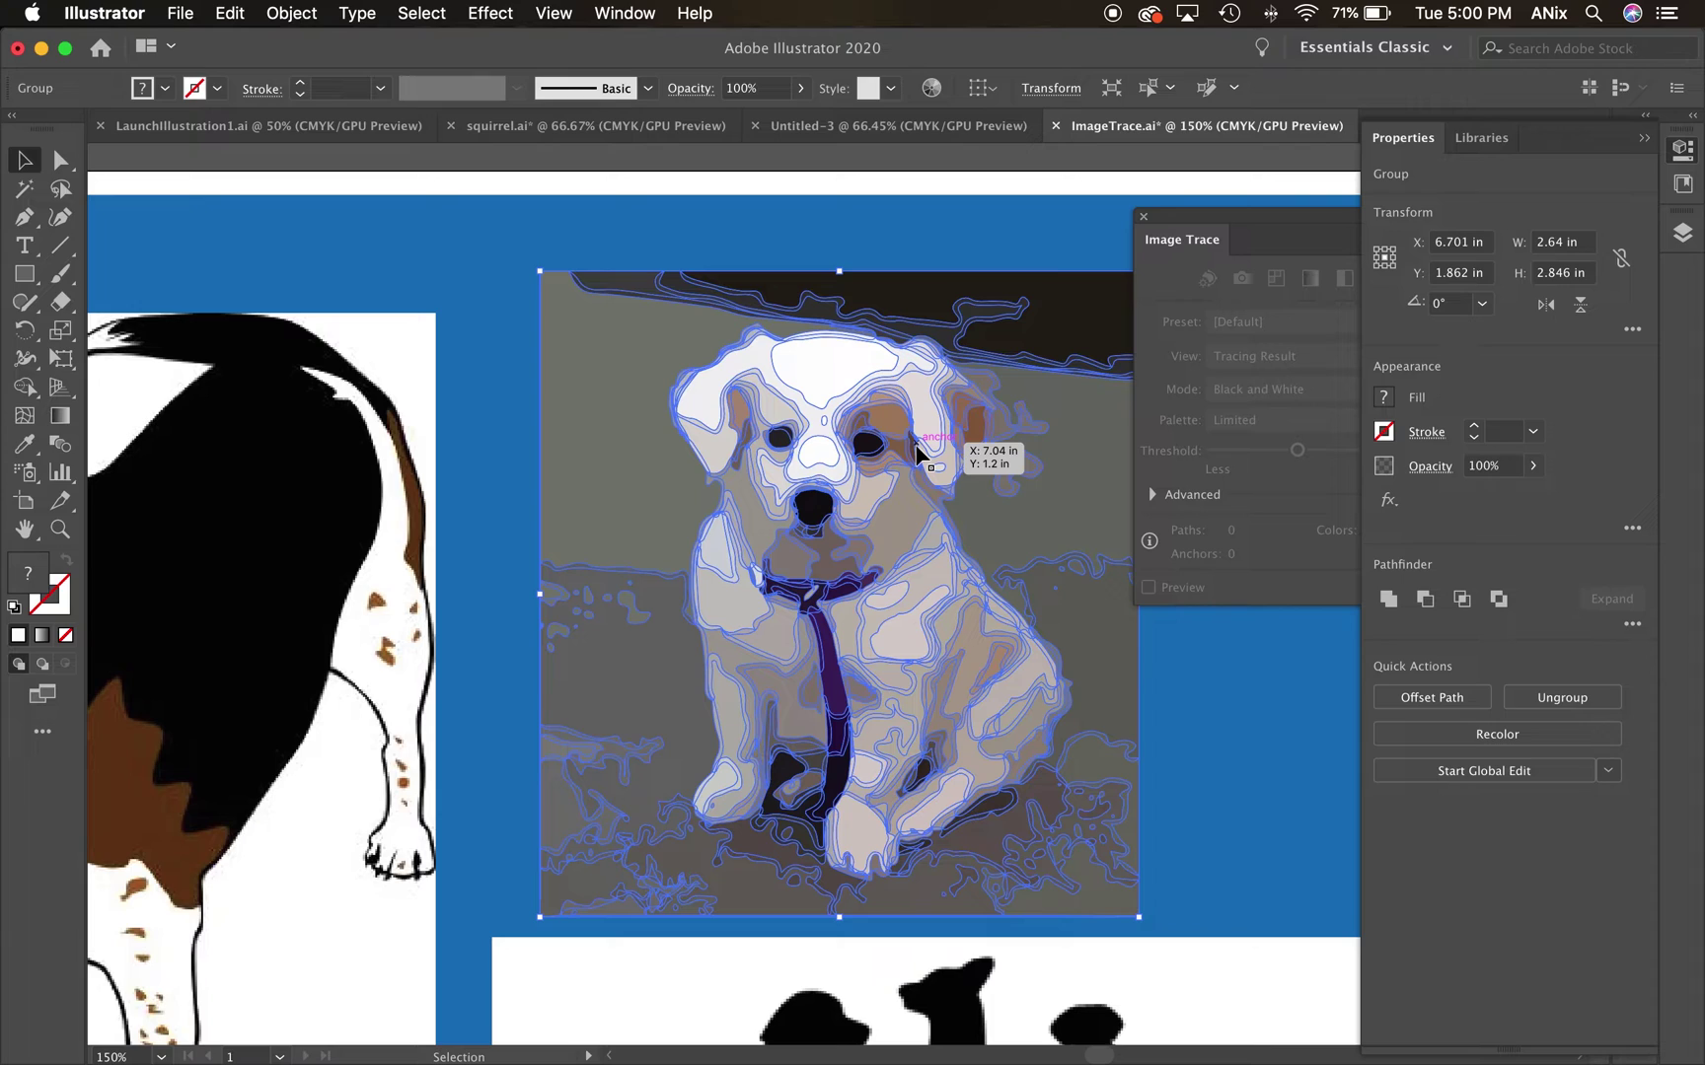
{"action": "left_click", "coordinate": [60, 160]}
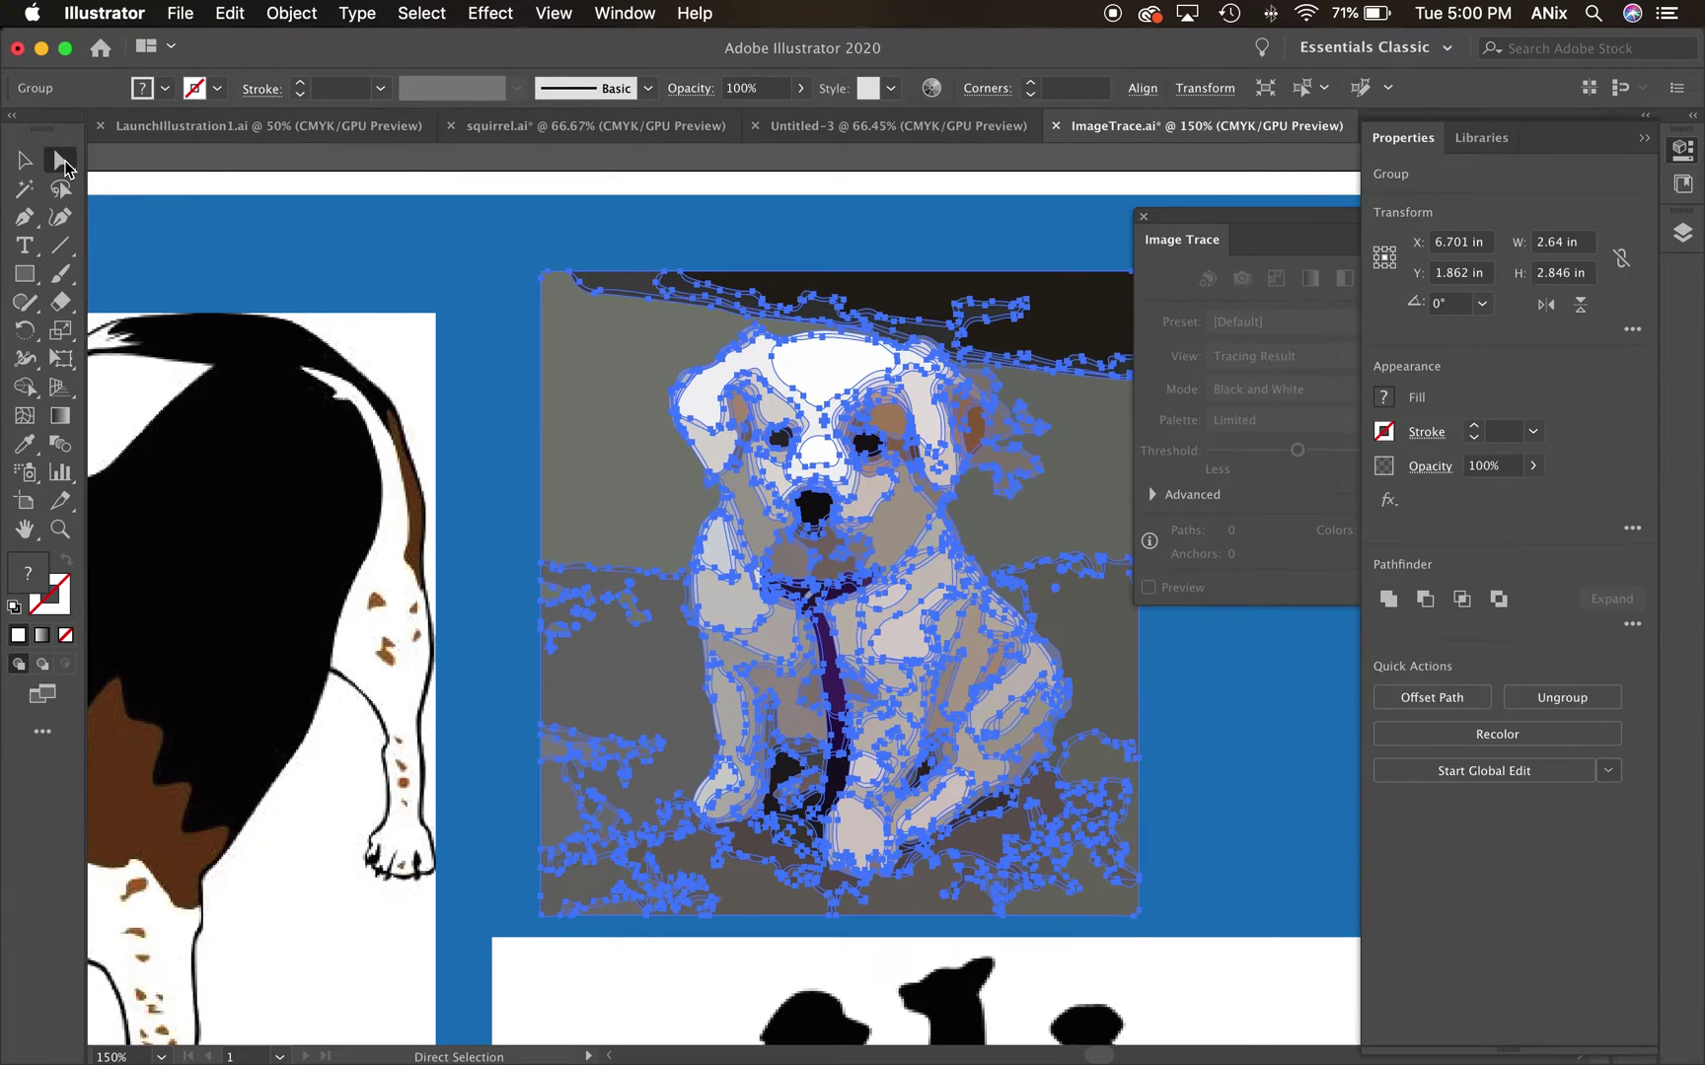
{"action": "left_click", "coordinate": [491, 226]}
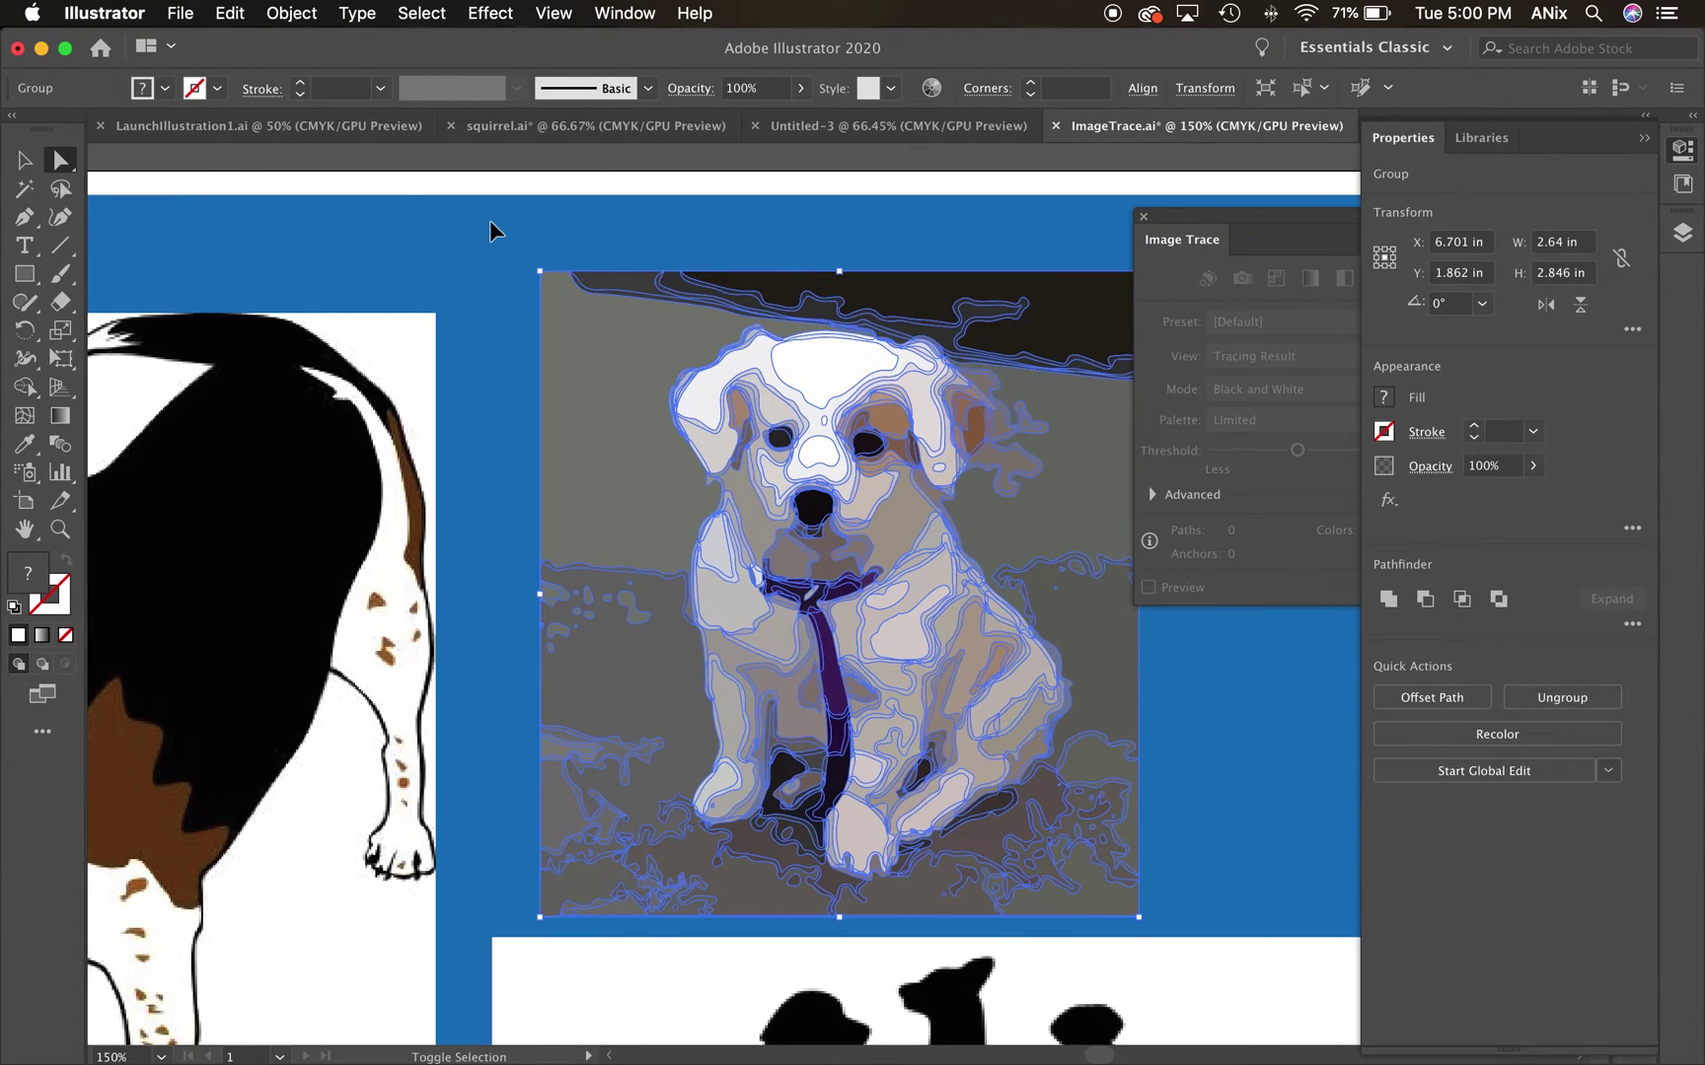
{"action": "left_click", "coordinate": [591, 329]}
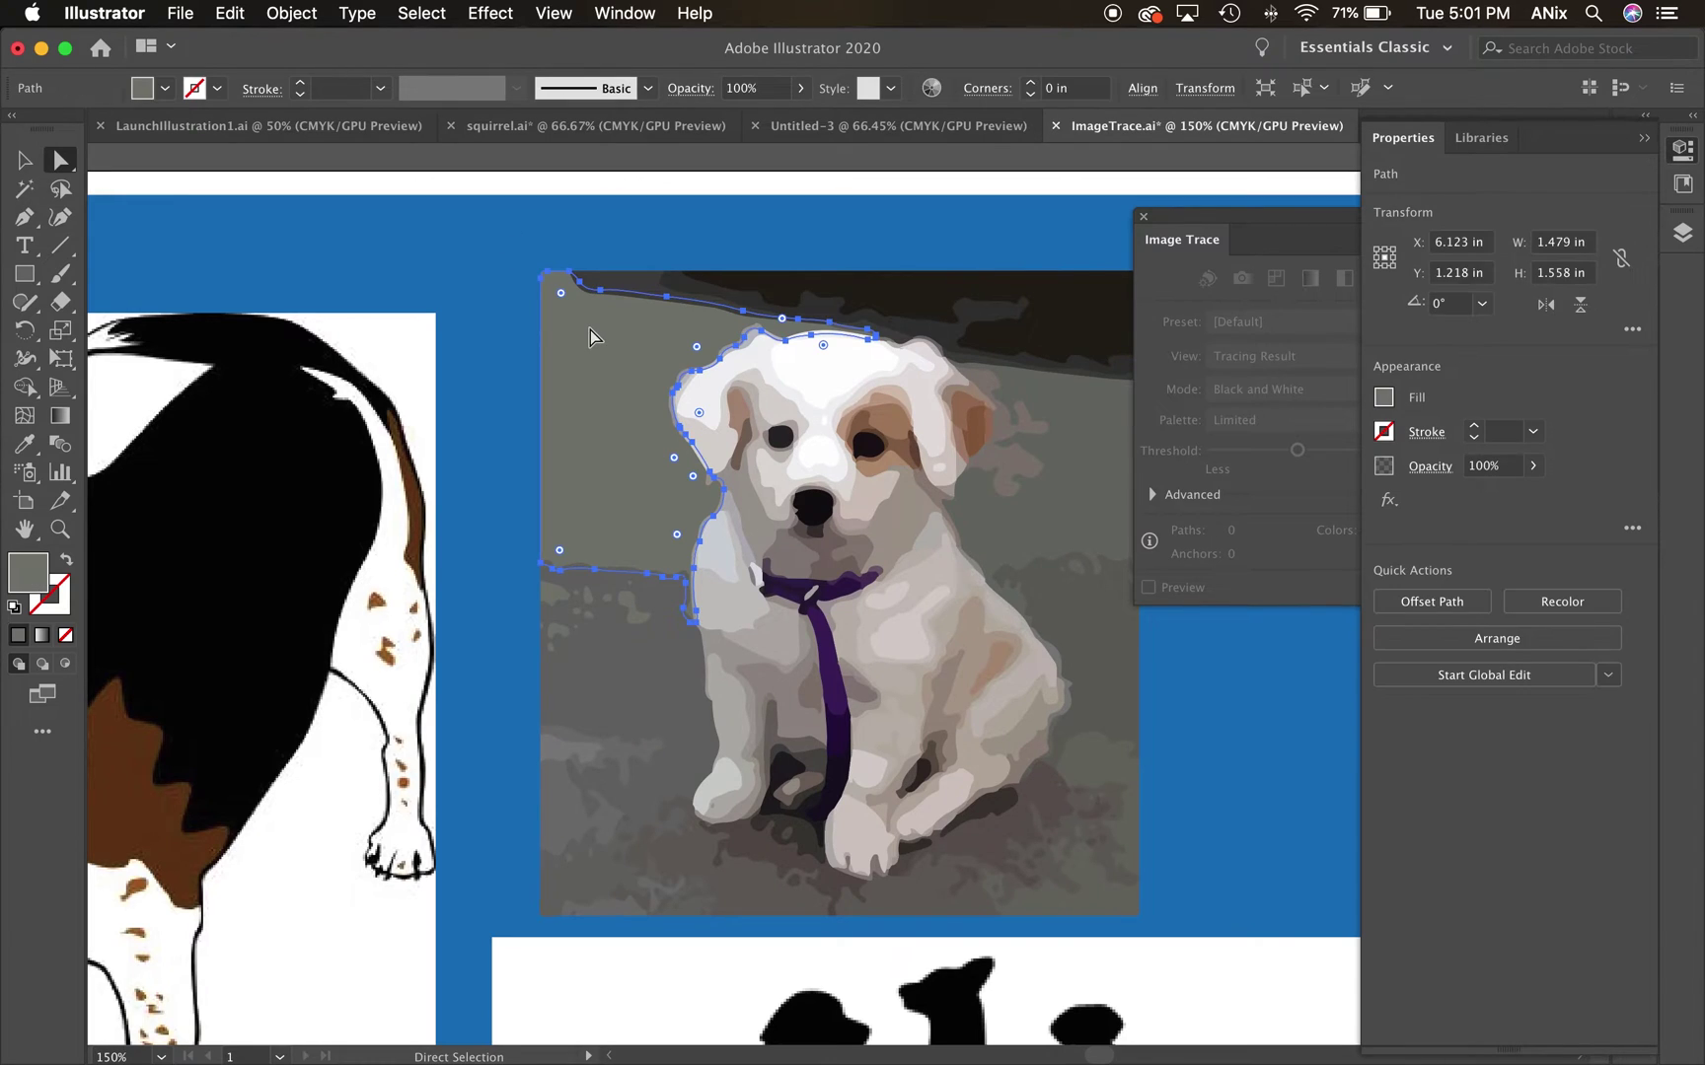
{"action": "key", "text": "Delete"}
{"action": "left_click", "coordinate": [1101, 501]}
{"action": "key", "text": "Delete"}
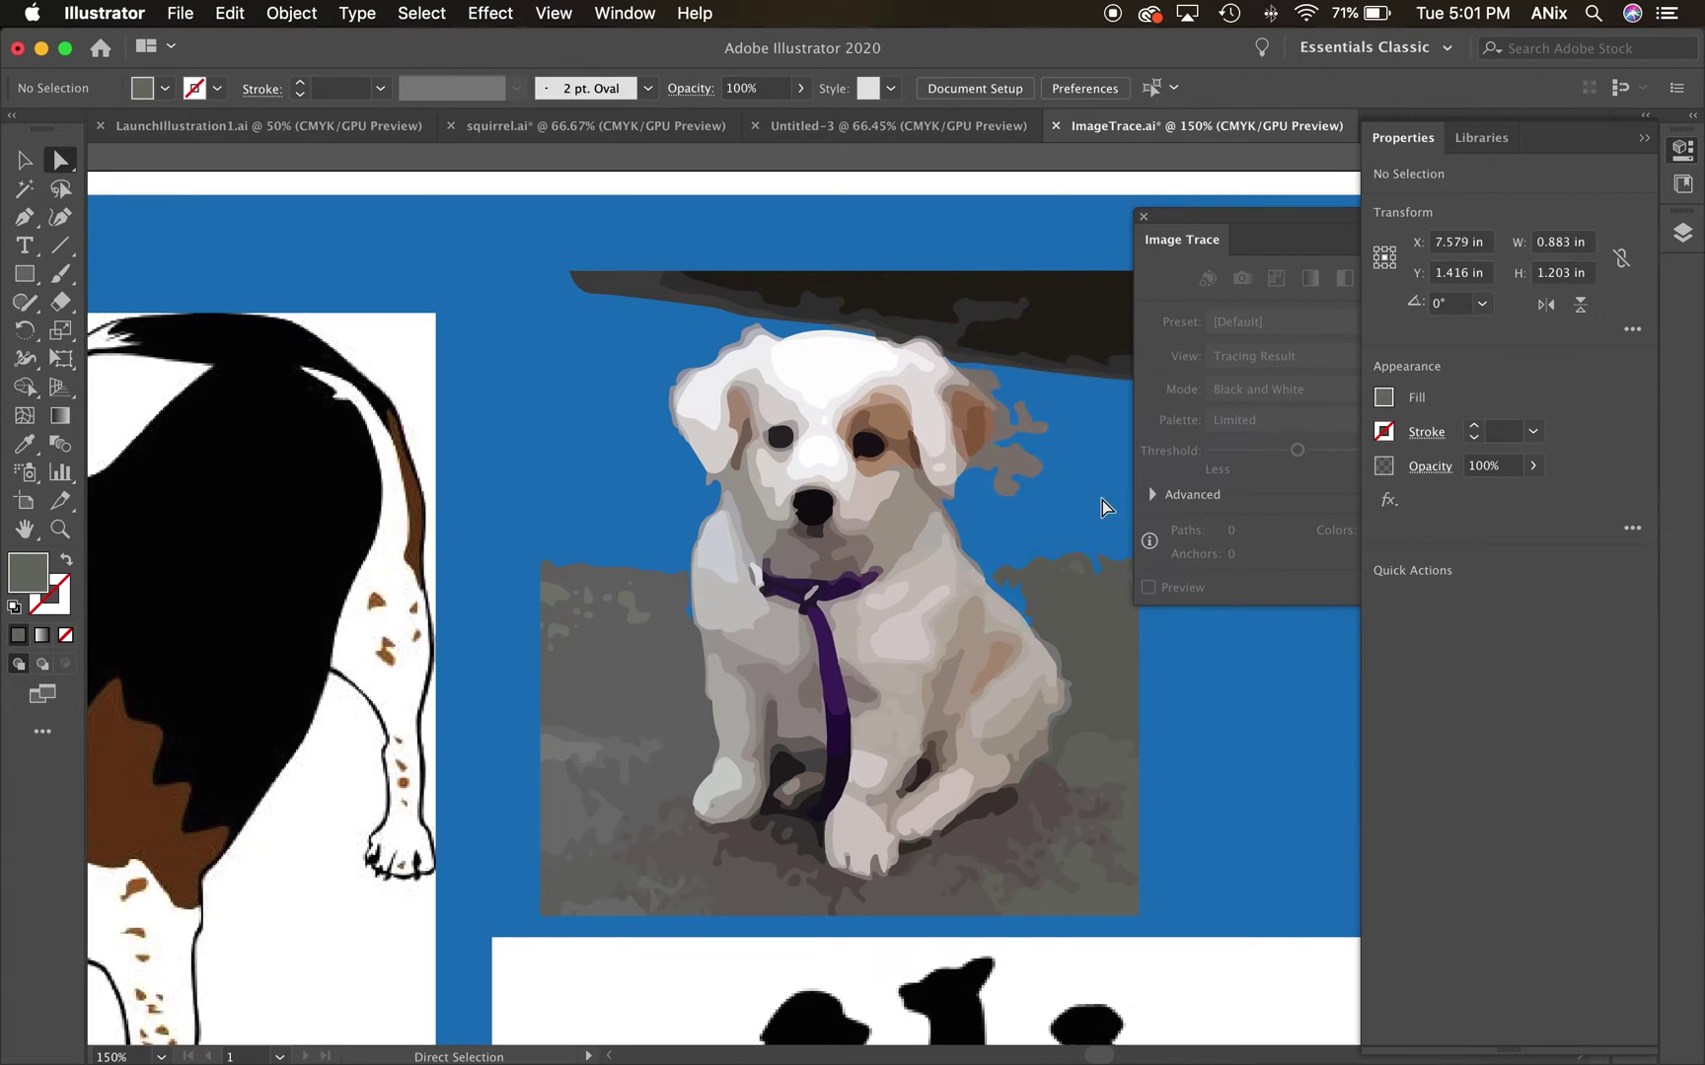
{"action": "left_click", "coordinate": [1103, 316]}
{"action": "key", "text": "Delete"}
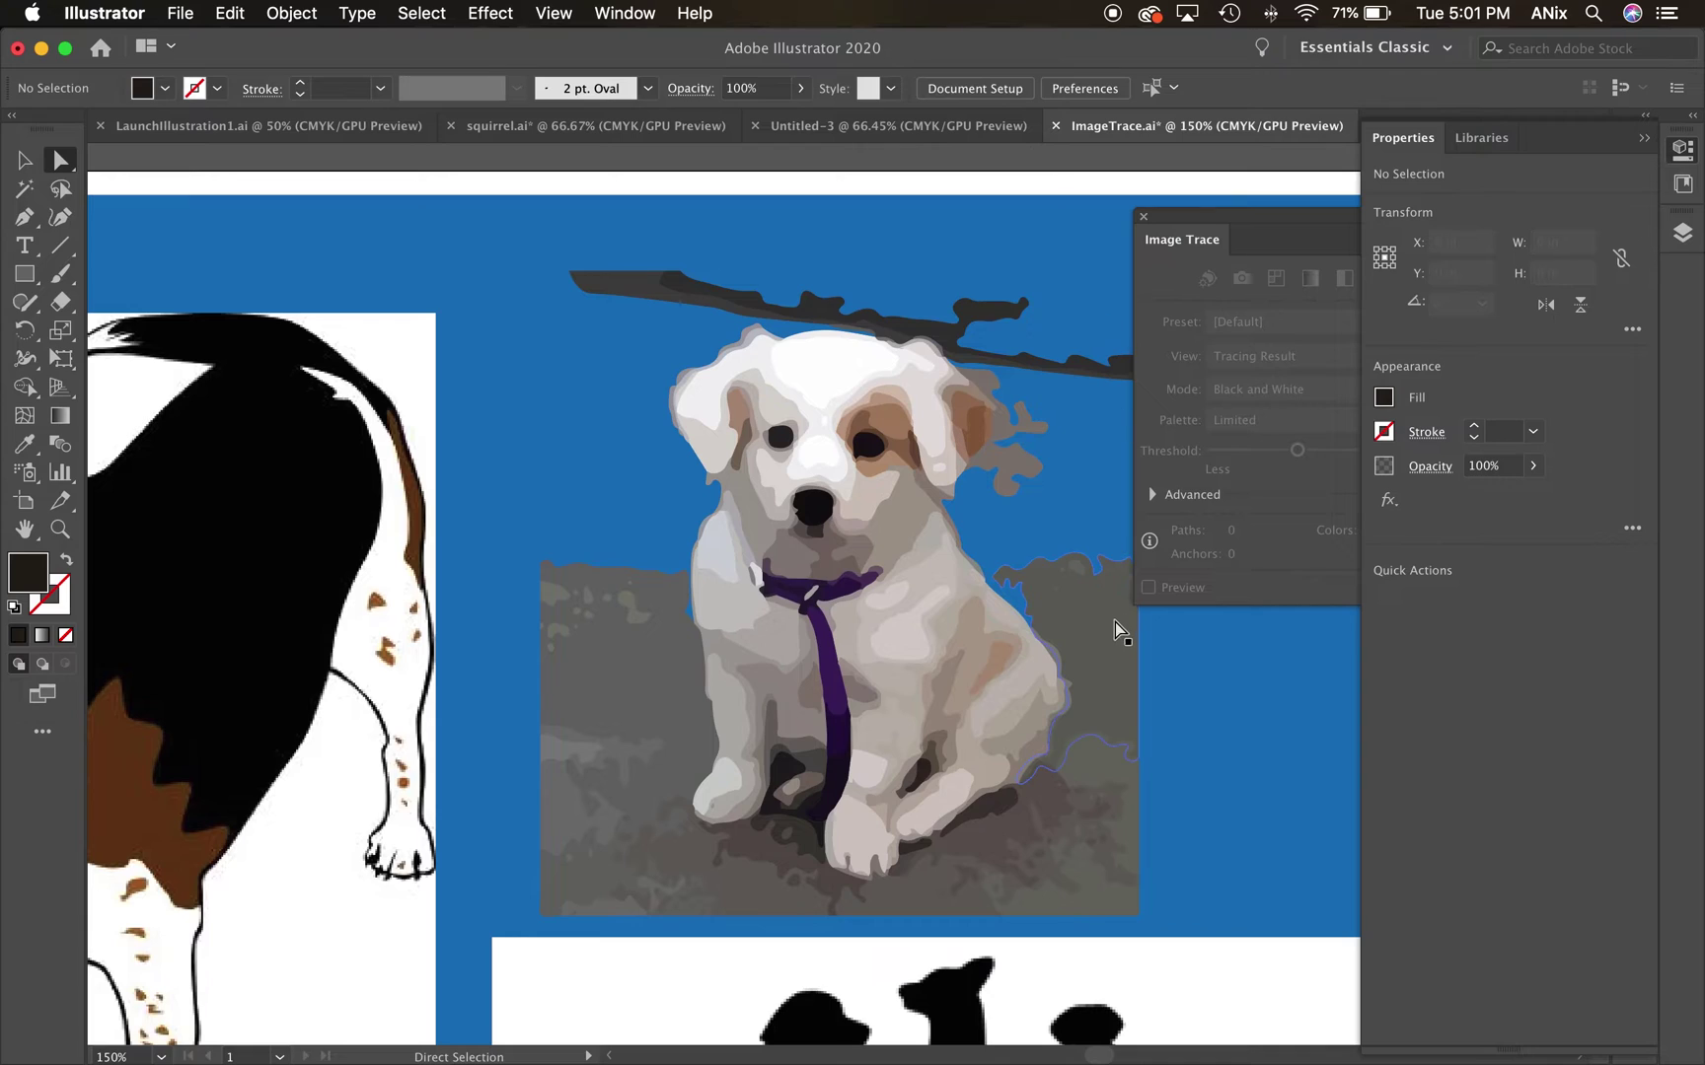
Delete the large gray ground shapes on both sides of the puppy's body.
{"action": "left_click", "coordinate": [1115, 626]}
{"action": "key", "text": "Delete"}
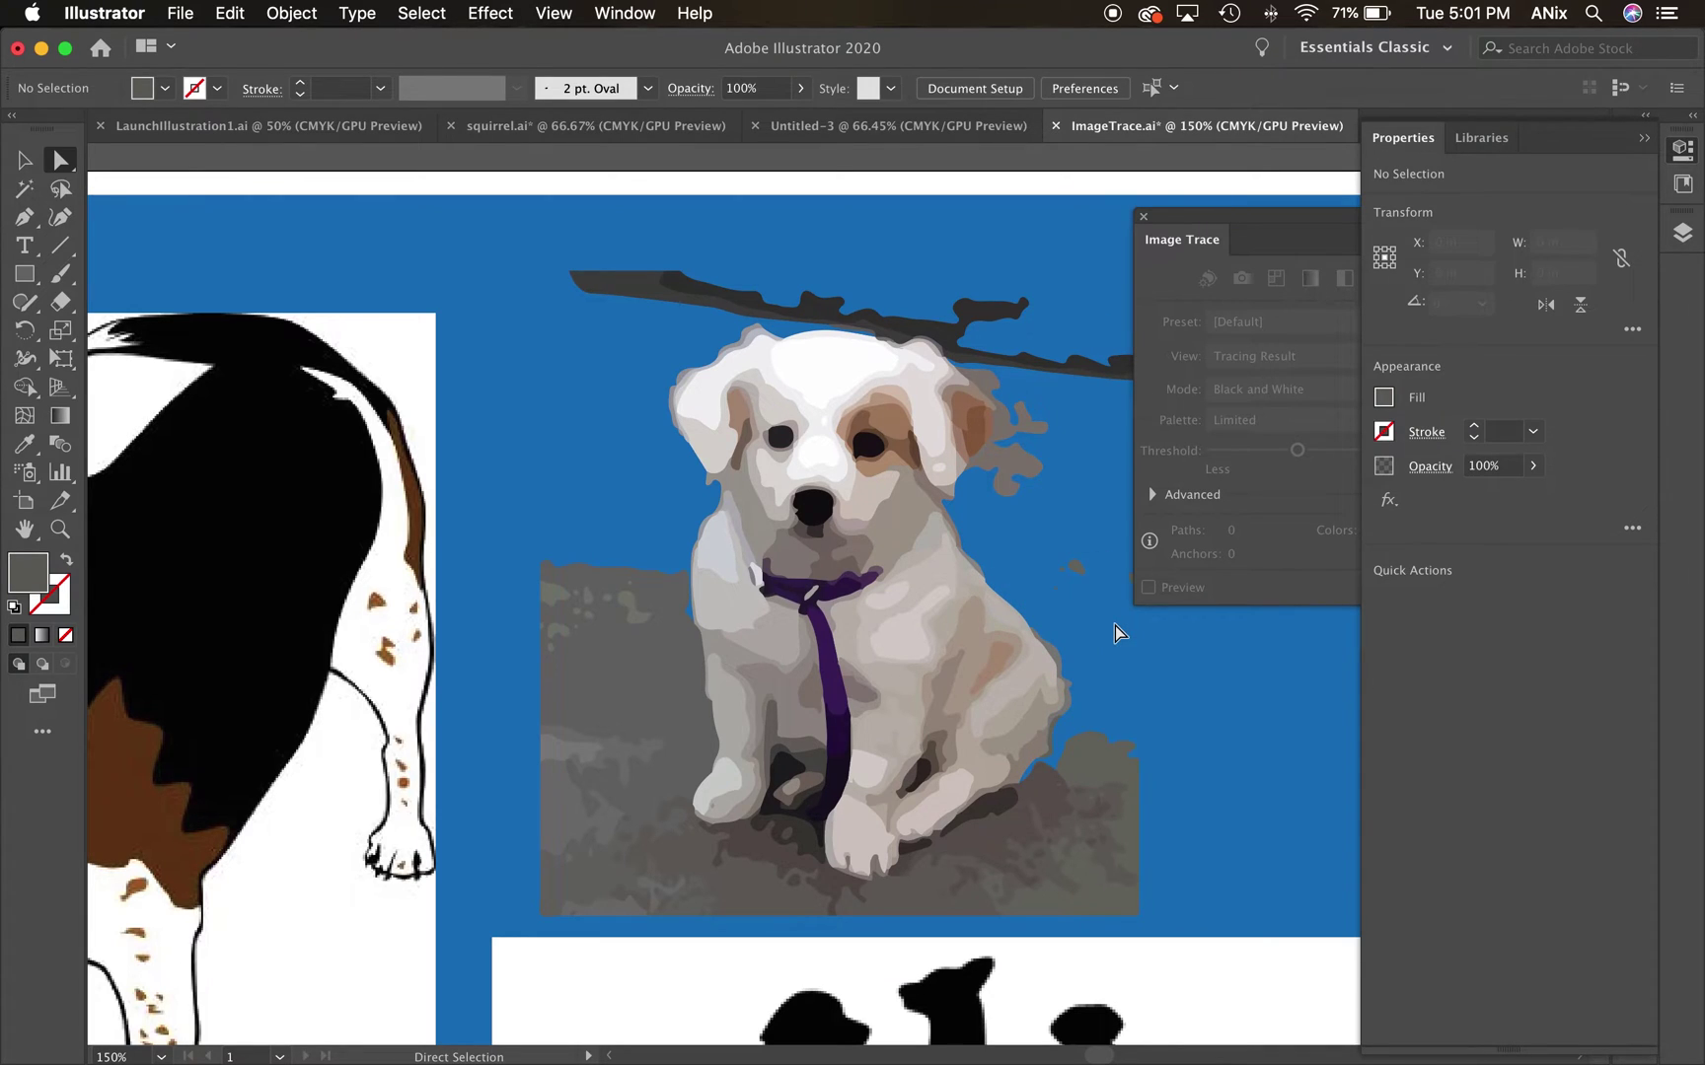
{"action": "left_click", "coordinate": [587, 671]}
{"action": "key", "text": "Delete"}
Use the Magic Wand to select the similarly colored gray ground shapes at the puppy's feet and delete them.
{"action": "key", "text": "y"}
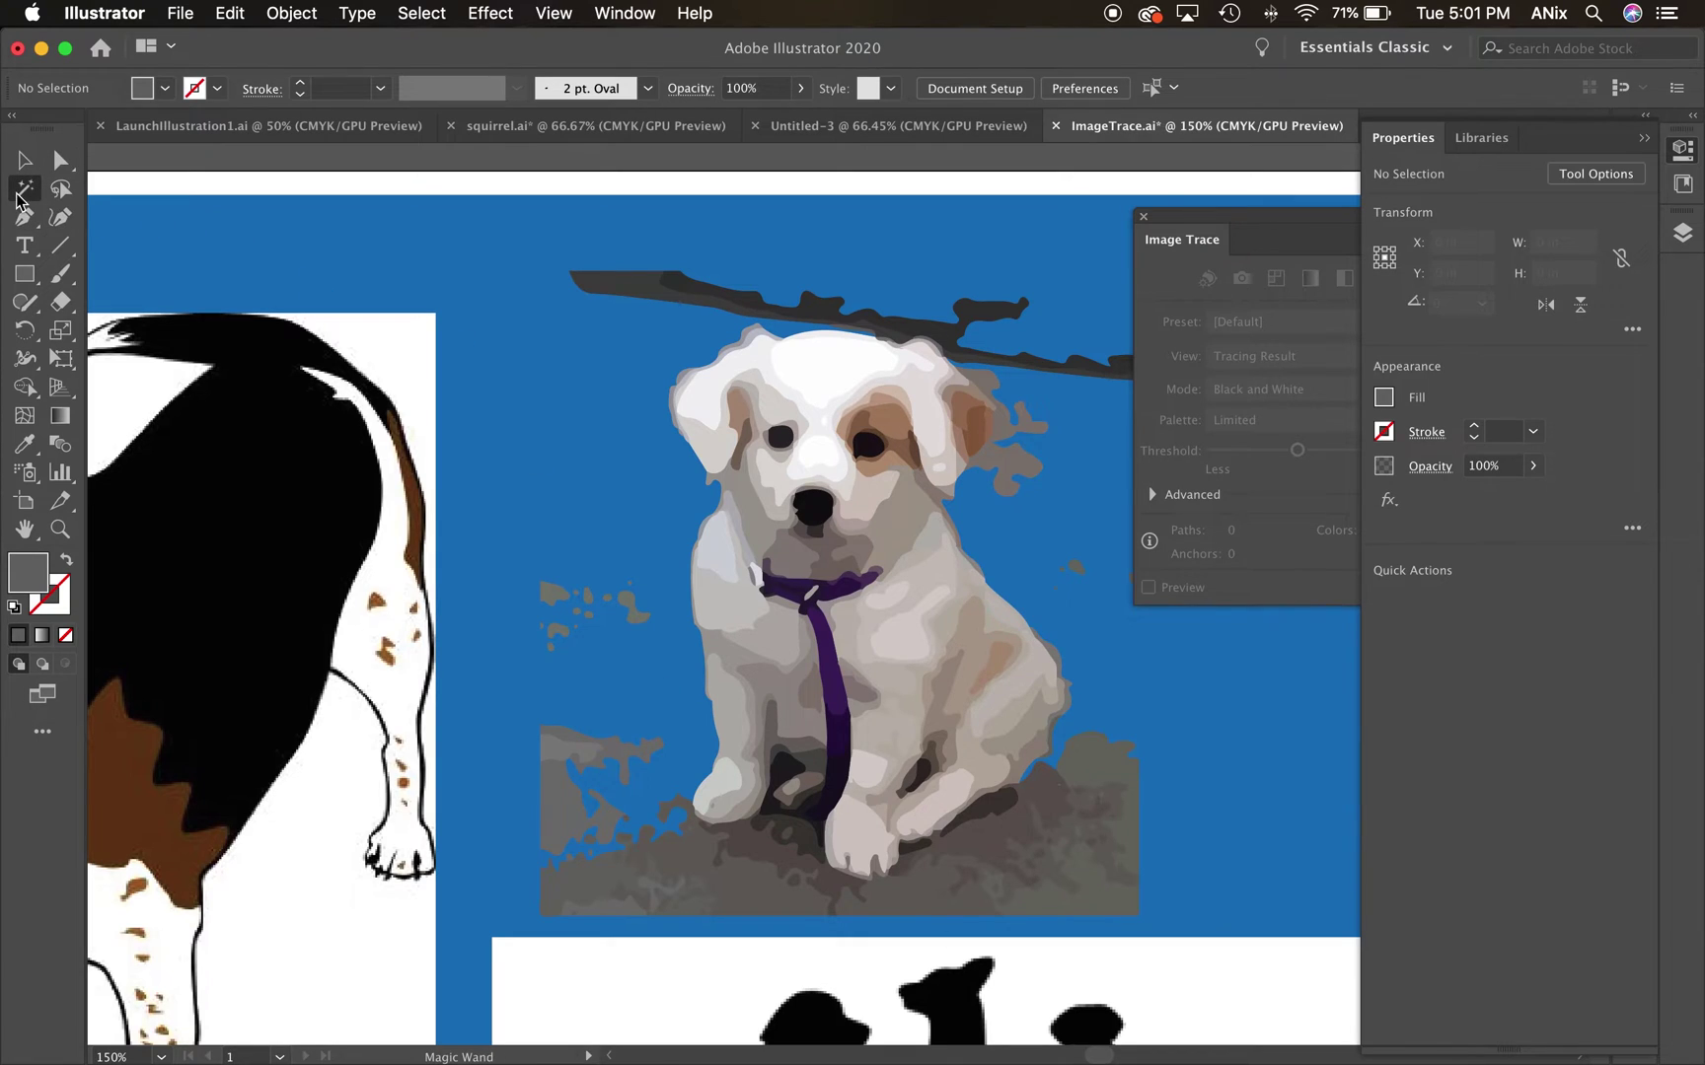
{"action": "left_click", "coordinate": [1106, 891]}
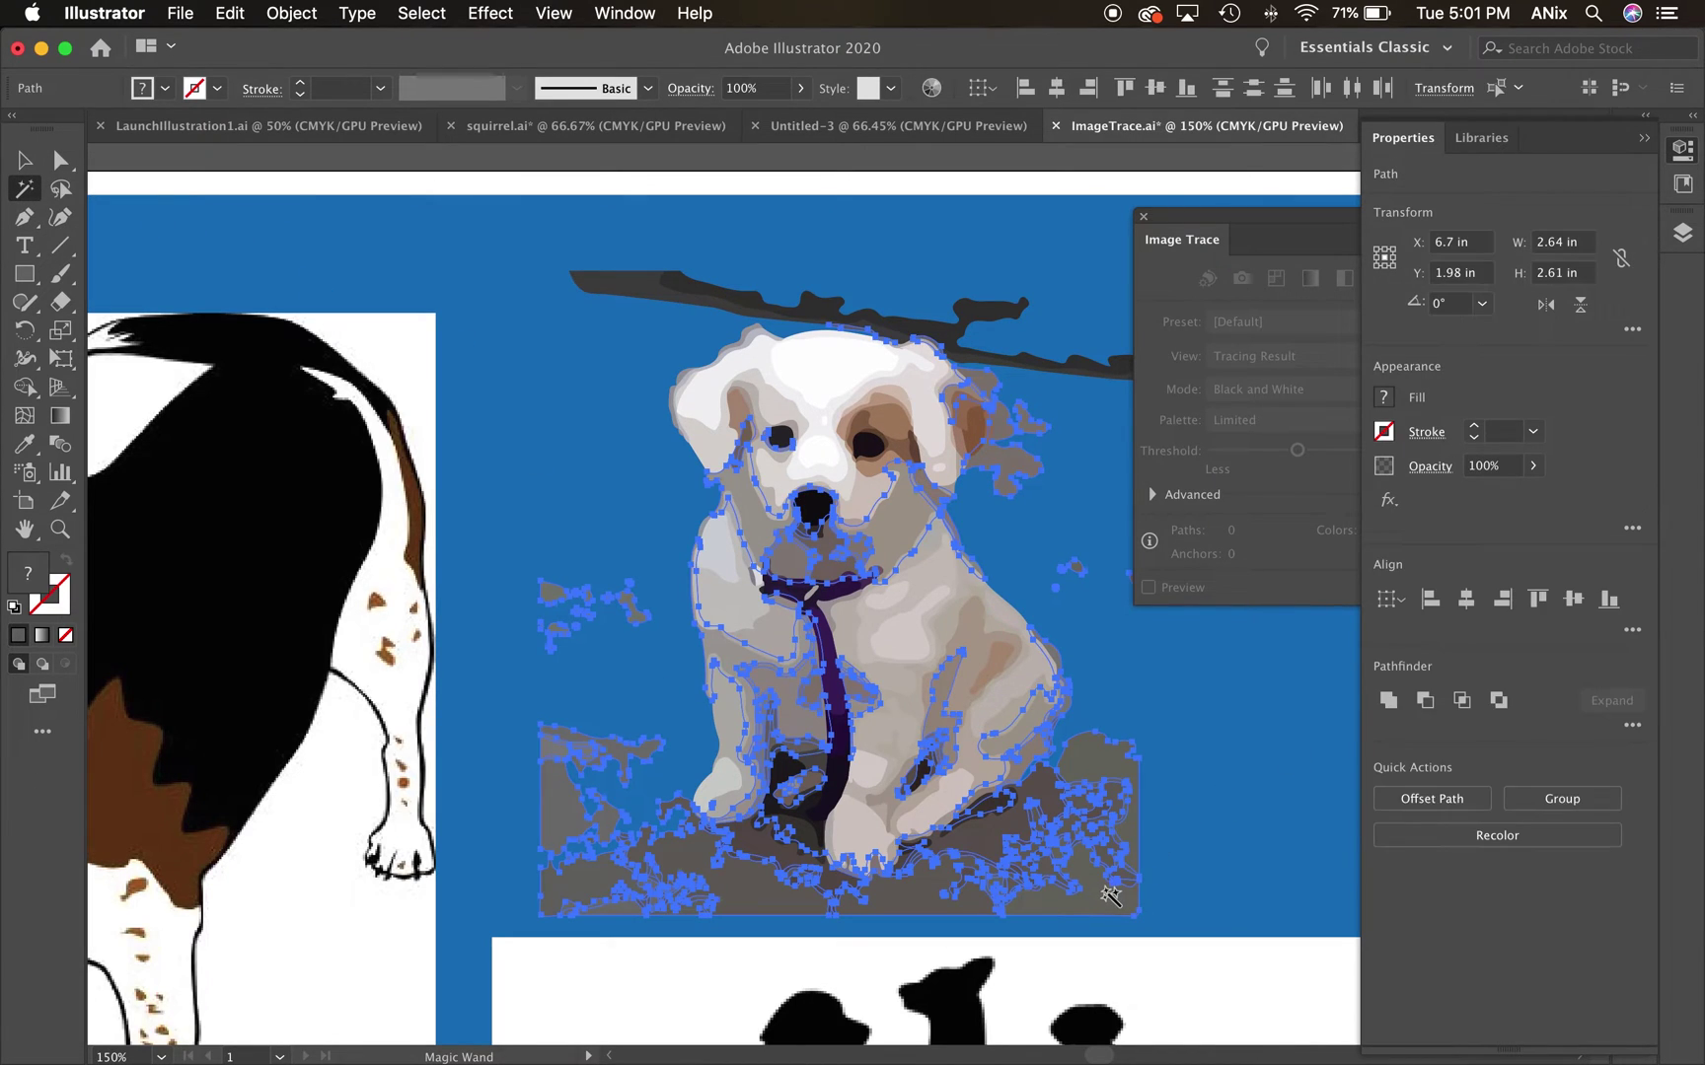
{"action": "key", "text": "Delete"}
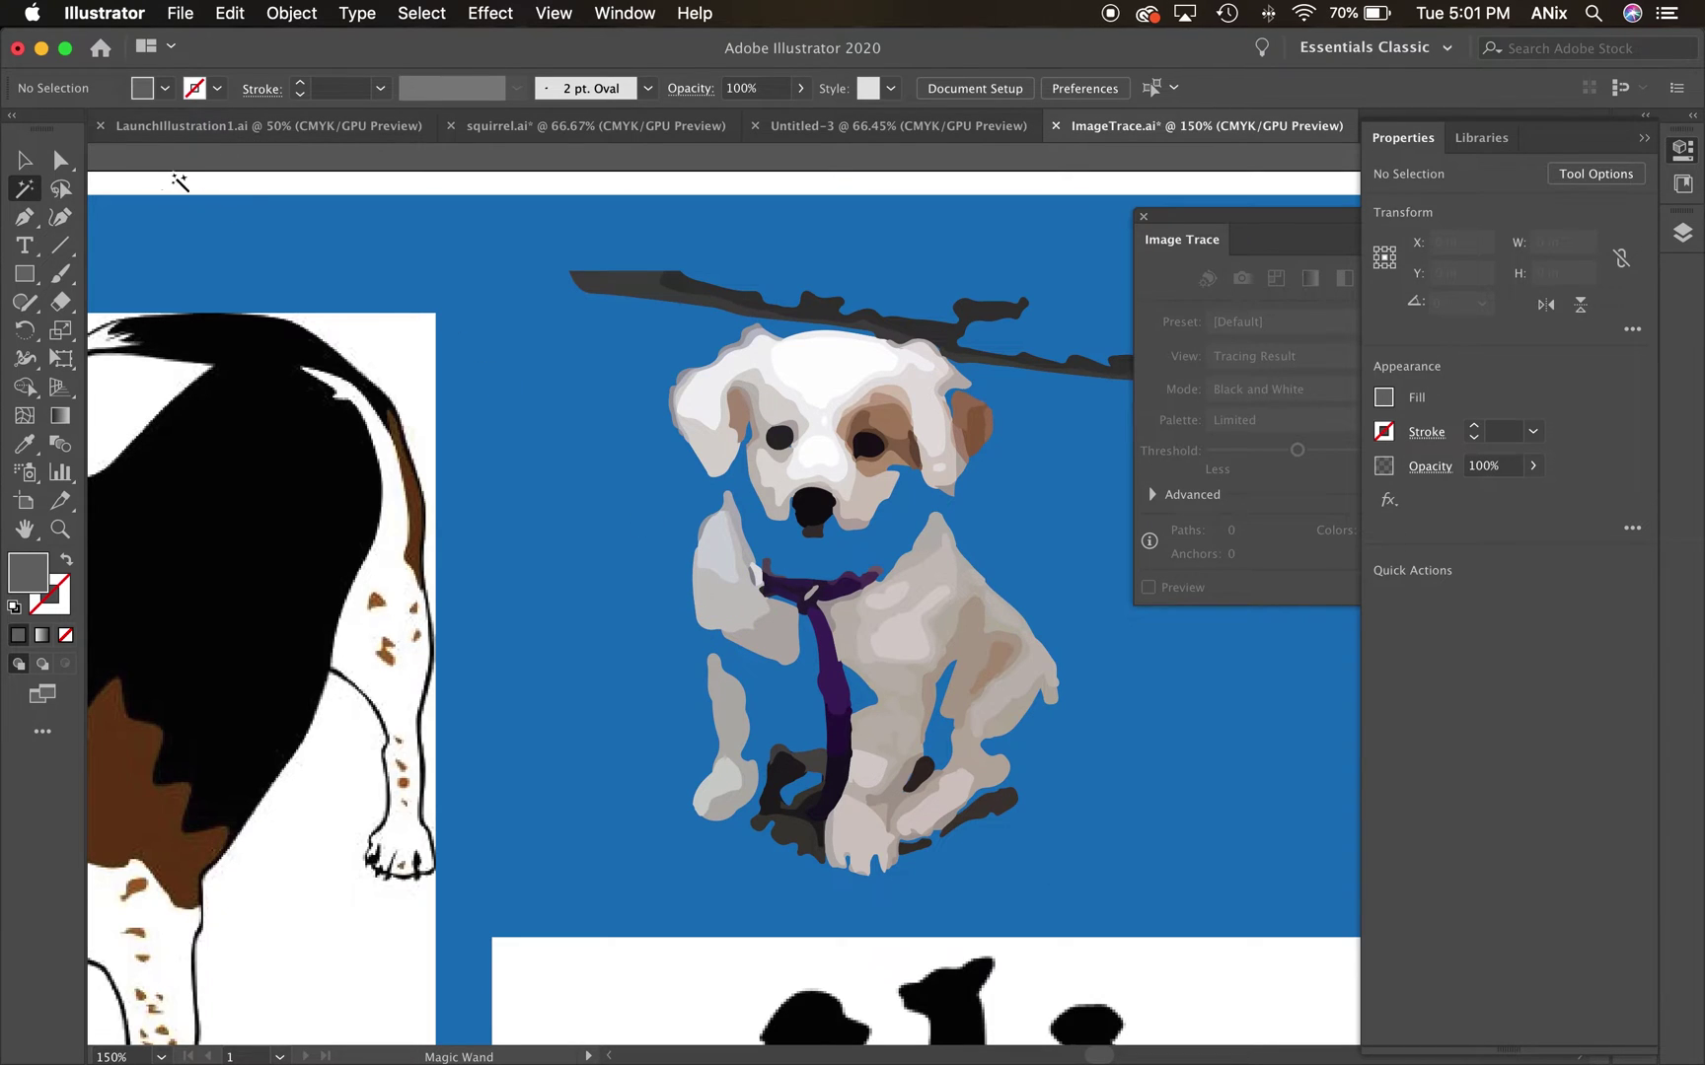
Erase the leftover dark strip above the puppy's head with the Eraser tool and deselect the artwork.
{"action": "left_click", "coordinate": [25, 159]}
{"action": "left_click", "coordinate": [779, 439]}
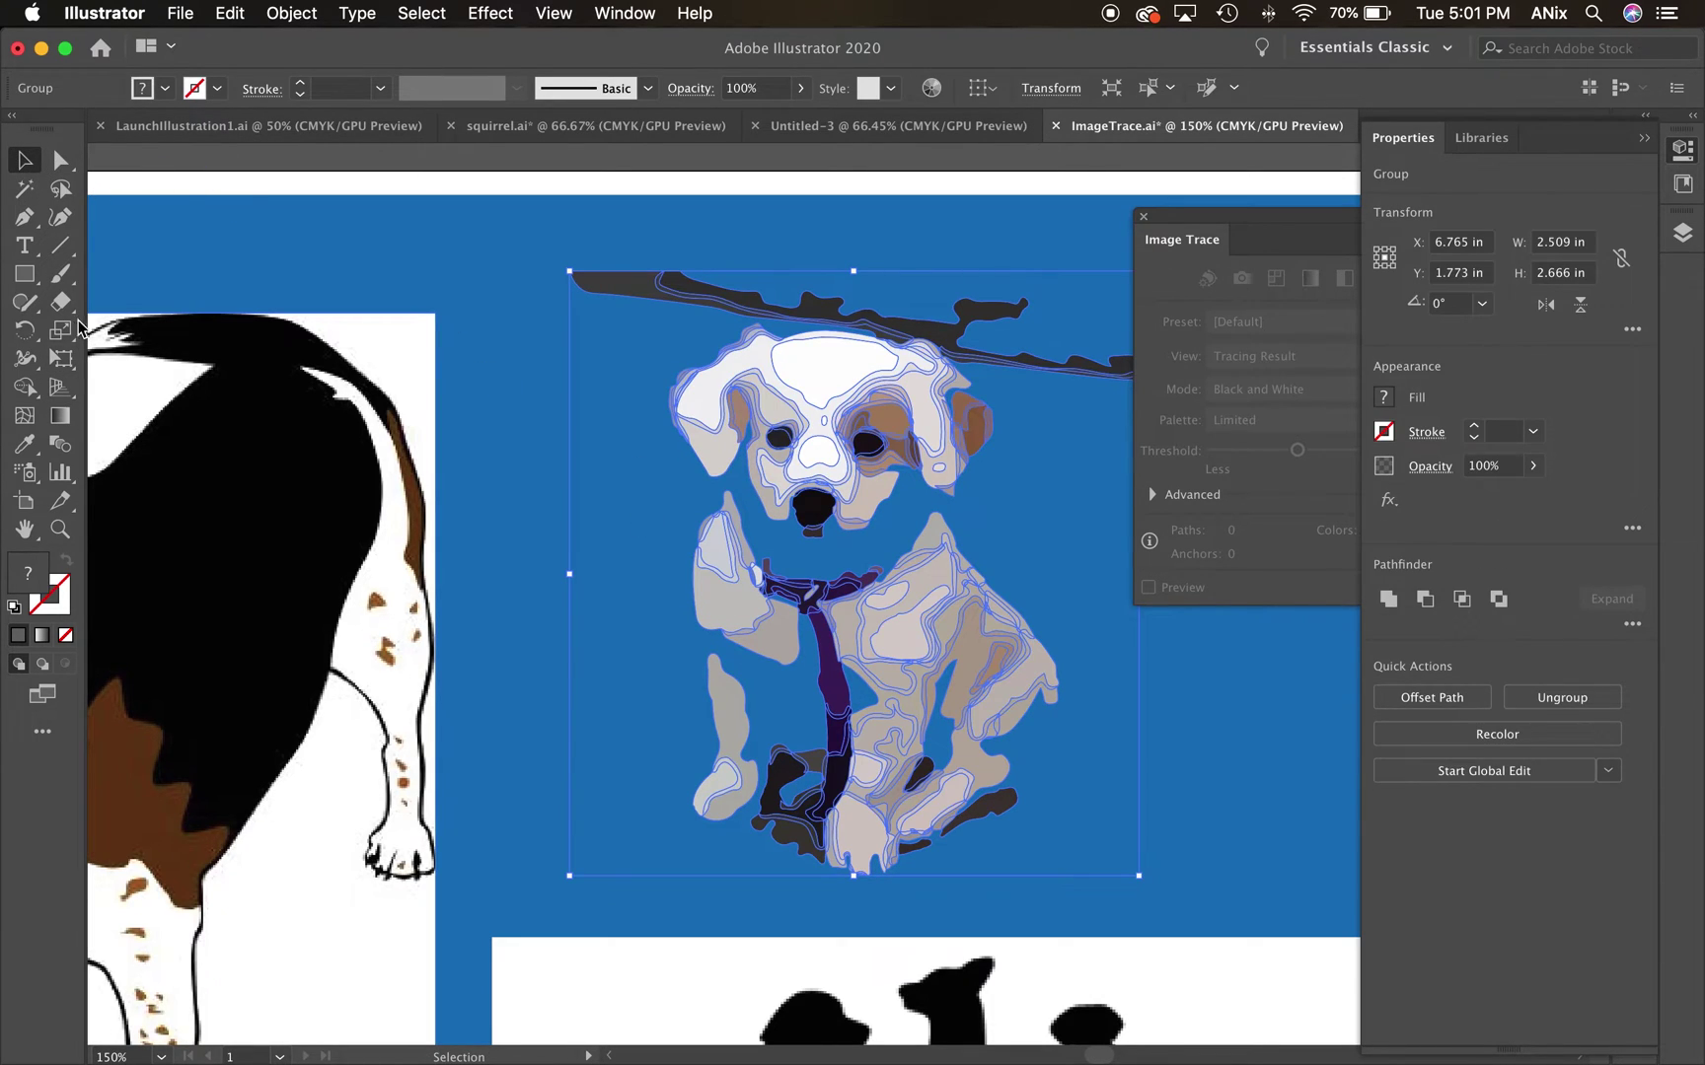
{"action": "left_click", "coordinate": [61, 302]}
{"action": "mouse_move", "coordinate": [745, 283]}
{"action": "left_mouse_down"}
{"action": "mouse_move", "coordinate": [590, 298]}
{"action": "mouse_move", "coordinate": [610, 283]}
{"action": "mouse_move", "coordinate": [572, 270]}
{"action": "mouse_move", "coordinate": [805, 310]}
{"action": "mouse_move", "coordinate": [932, 358]}
{"action": "mouse_move", "coordinate": [1031, 299]}
{"action": "mouse_move", "coordinate": [927, 322]}
{"action": "mouse_move", "coordinate": [800, 295]}
{"action": "mouse_move", "coordinate": [902, 297]}
{"action": "mouse_move", "coordinate": [977, 341]}
{"action": "left_mouse_up"}
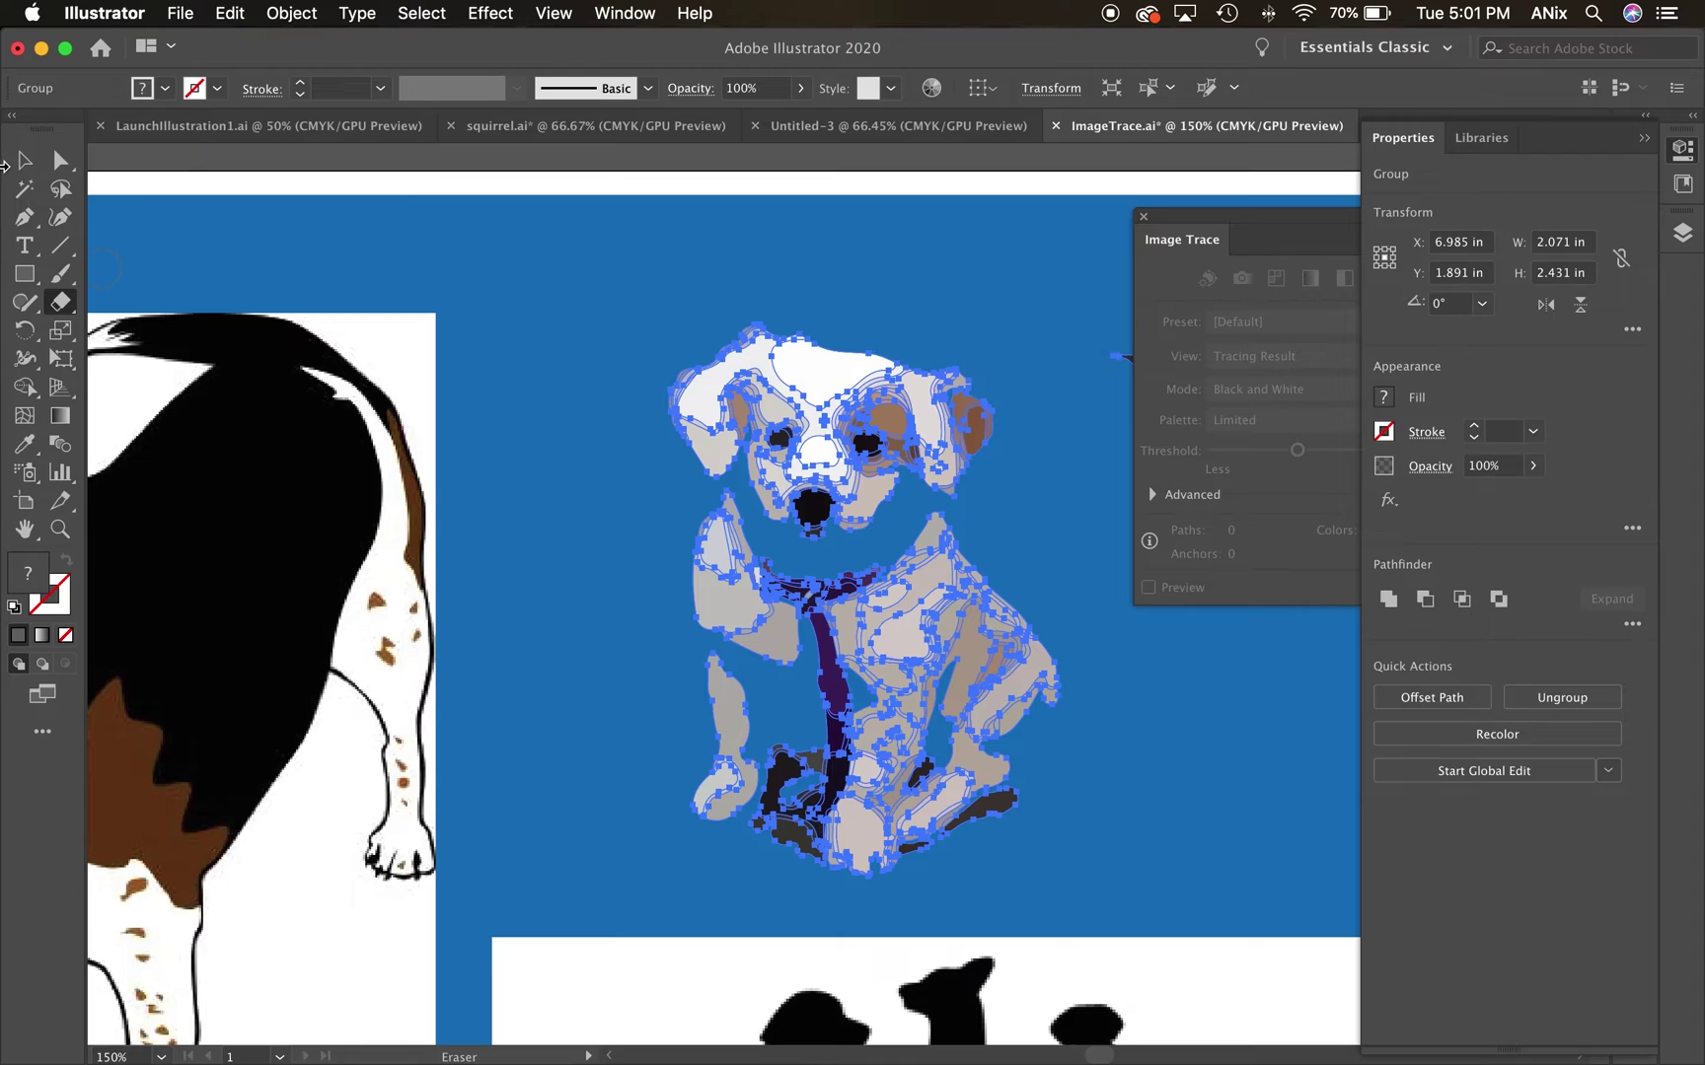
{"action": "key", "text": "v"}
{"action": "left_click", "coordinate": [1204, 720]}
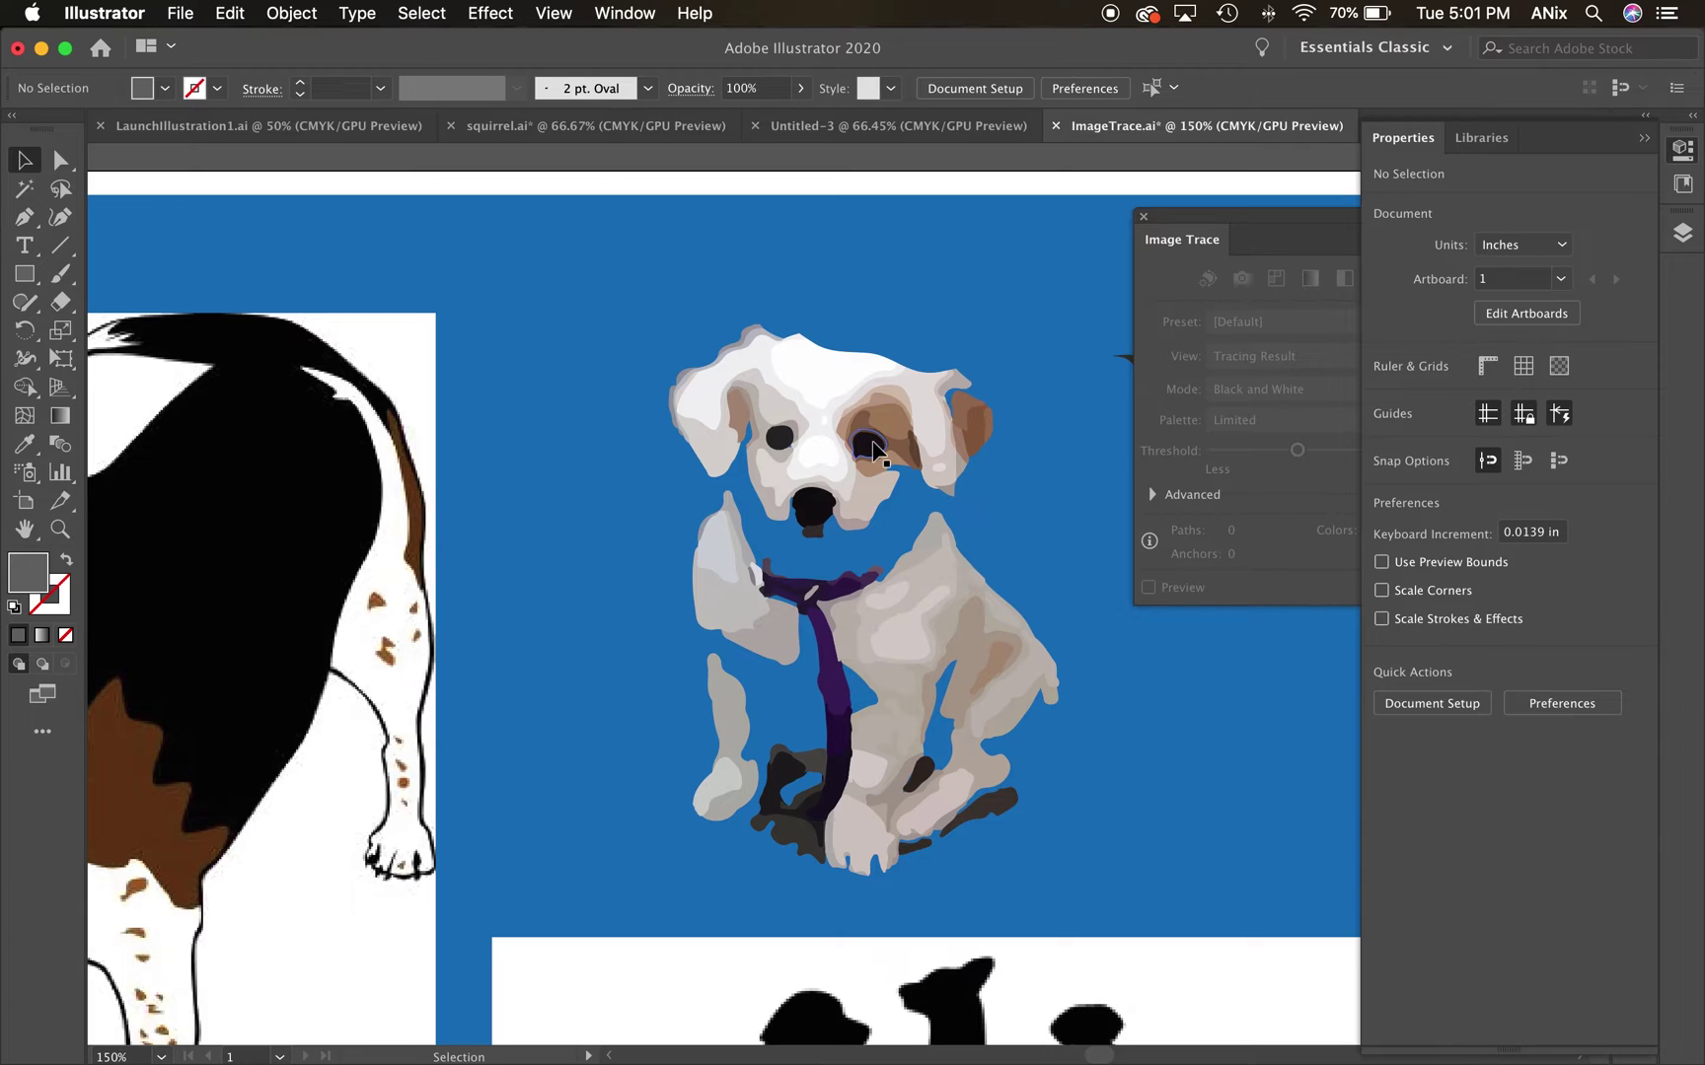
Trace the brown, black and white dog illustration with the 3 Colors preset and expand the result into paths.
{"action": "key", "text": "space"}
{"action": "left_click_drag", "start_coordinate": [598, 597], "coordinate": [1296, 484]}
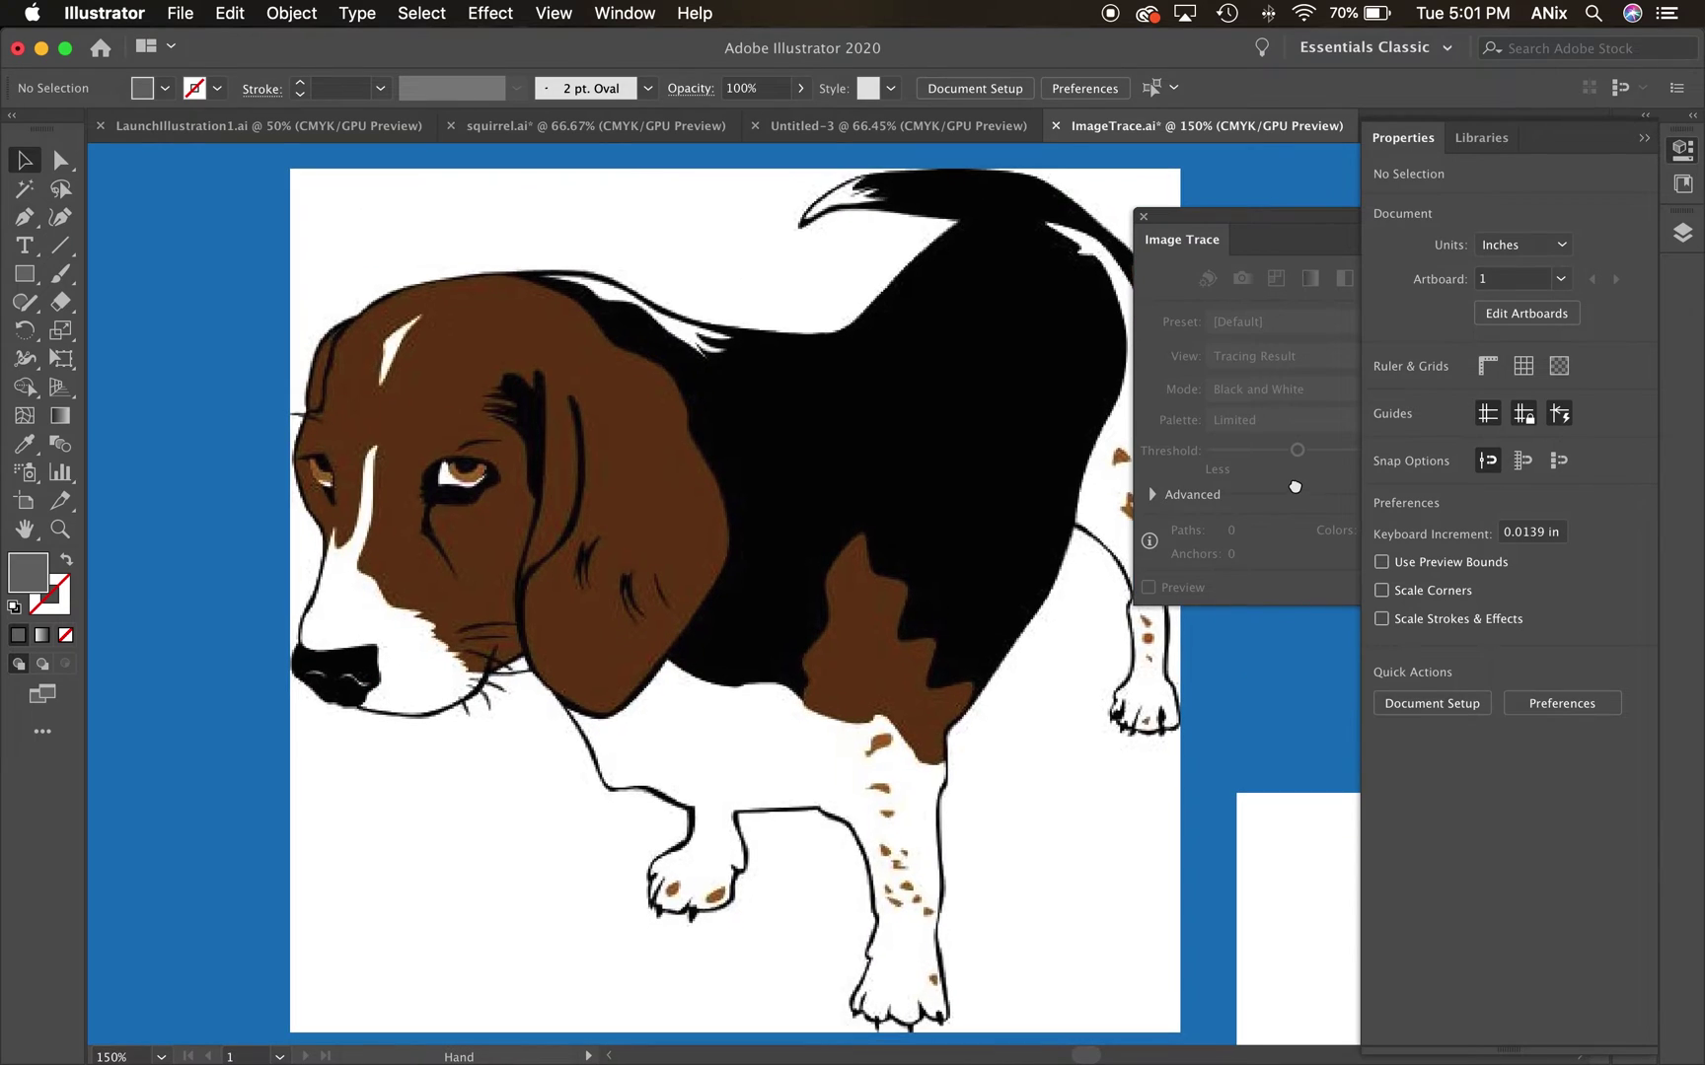
{"action": "left_click_drag", "start_coordinate": [1194, 227], "coordinate": [1288, 225]}
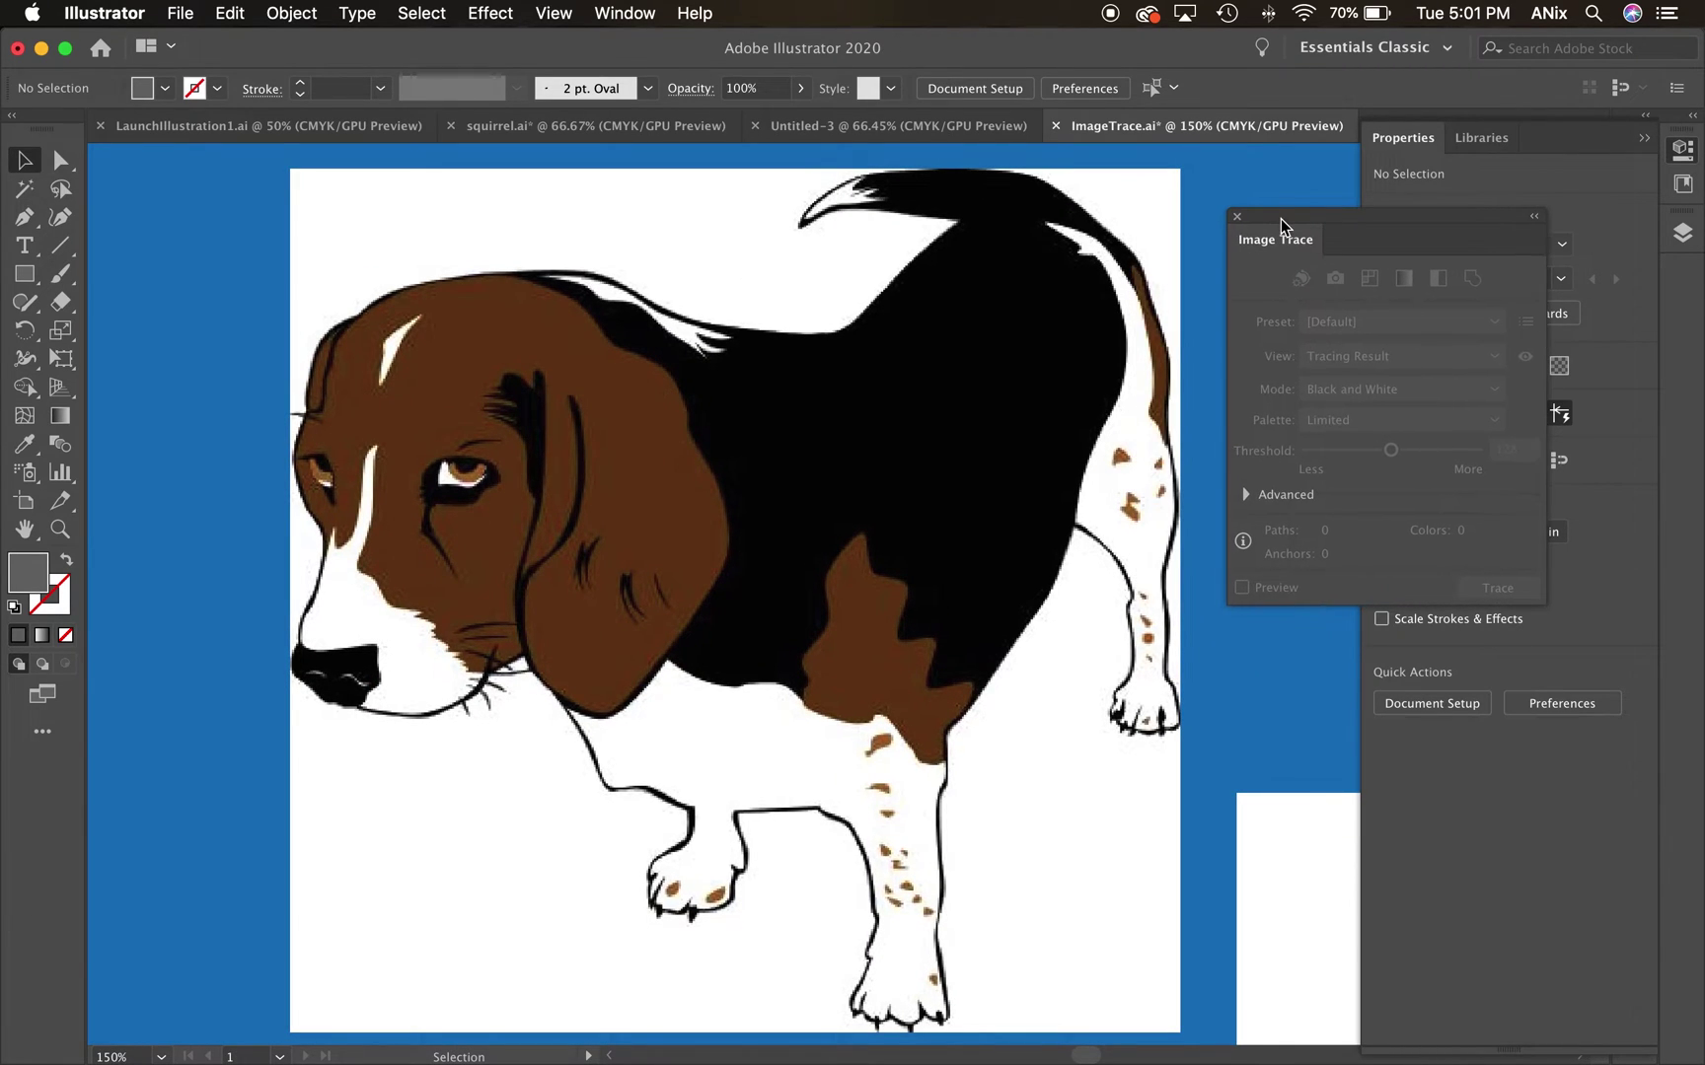
{"action": "left_click", "coordinate": [747, 489]}
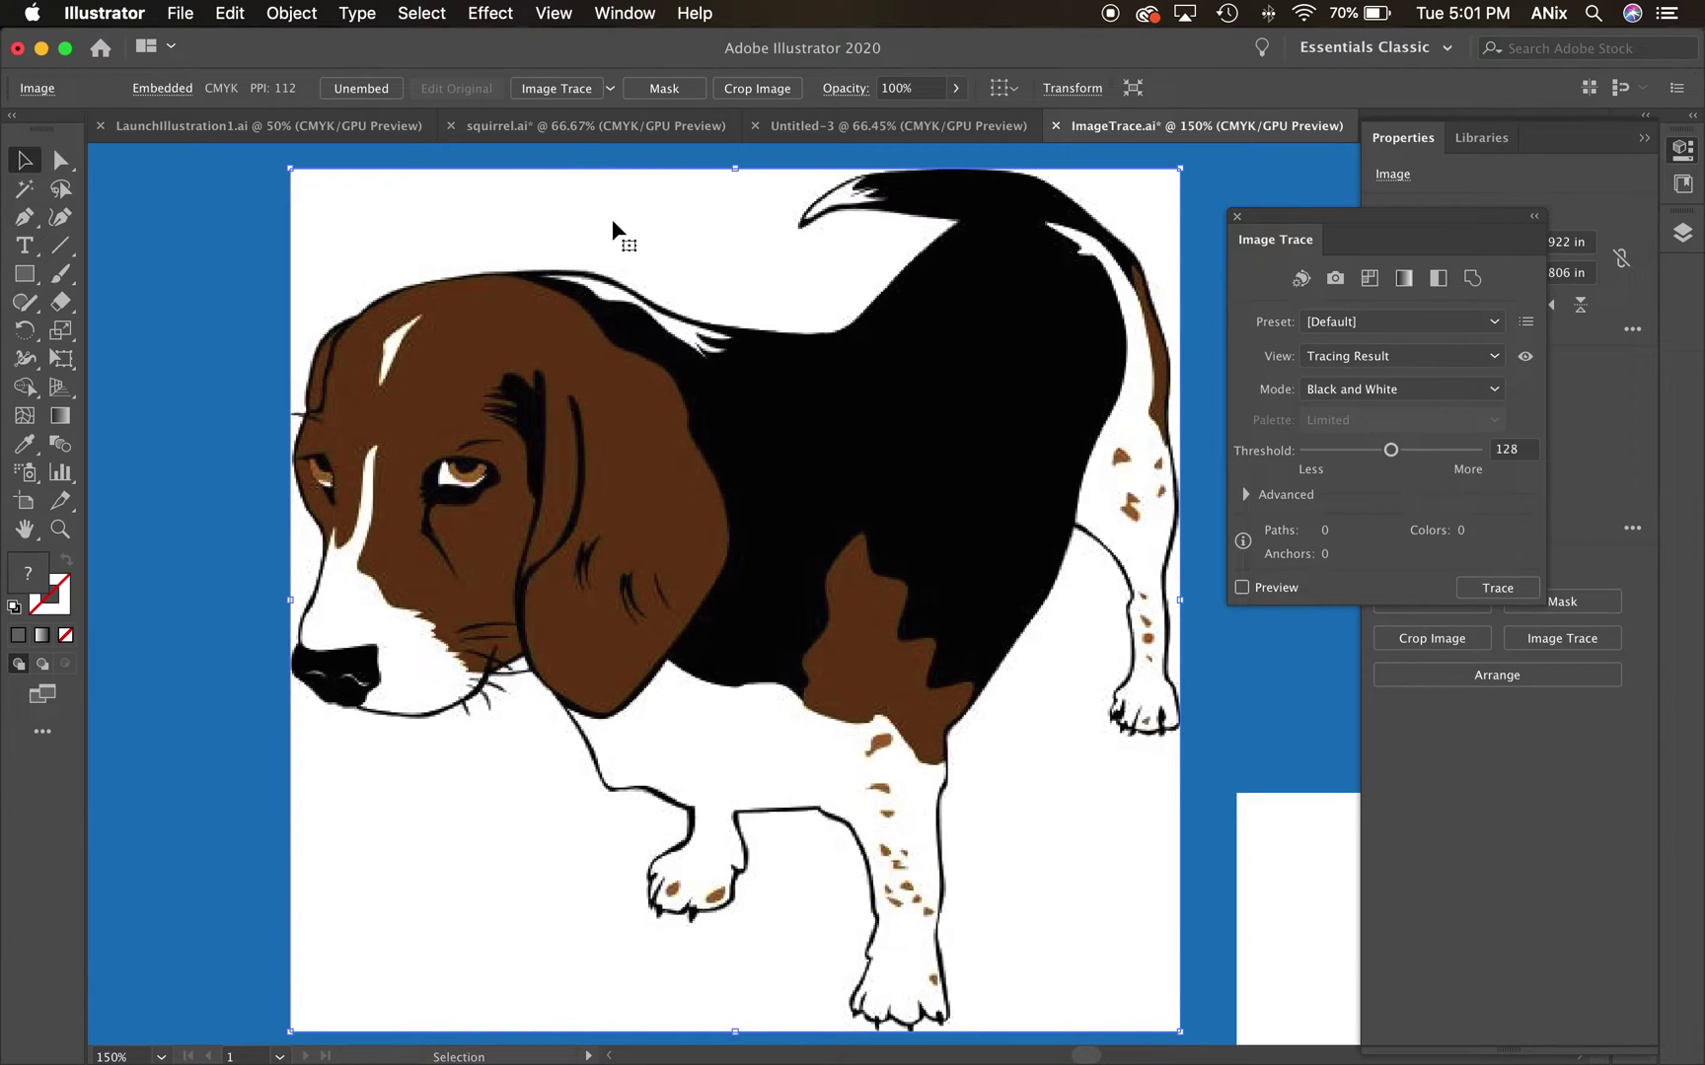
{"action": "left_click", "coordinate": [559, 89]}
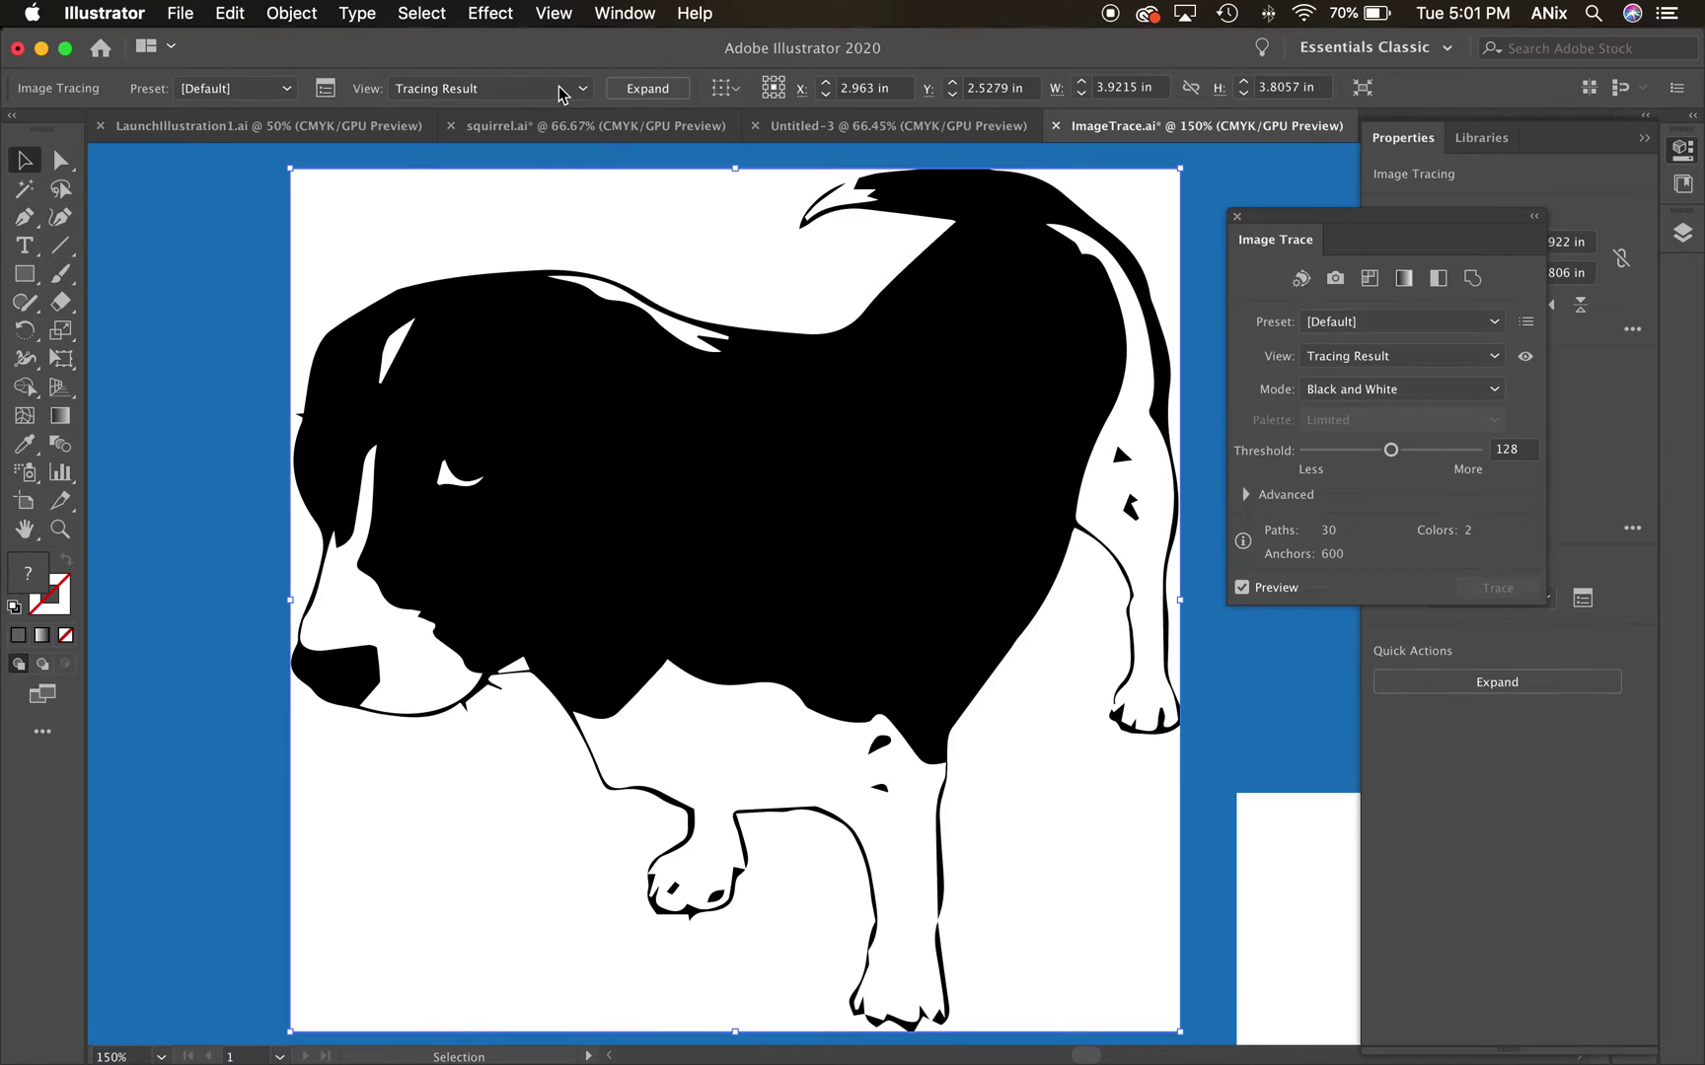
{"action": "key", "text": "super+z"}
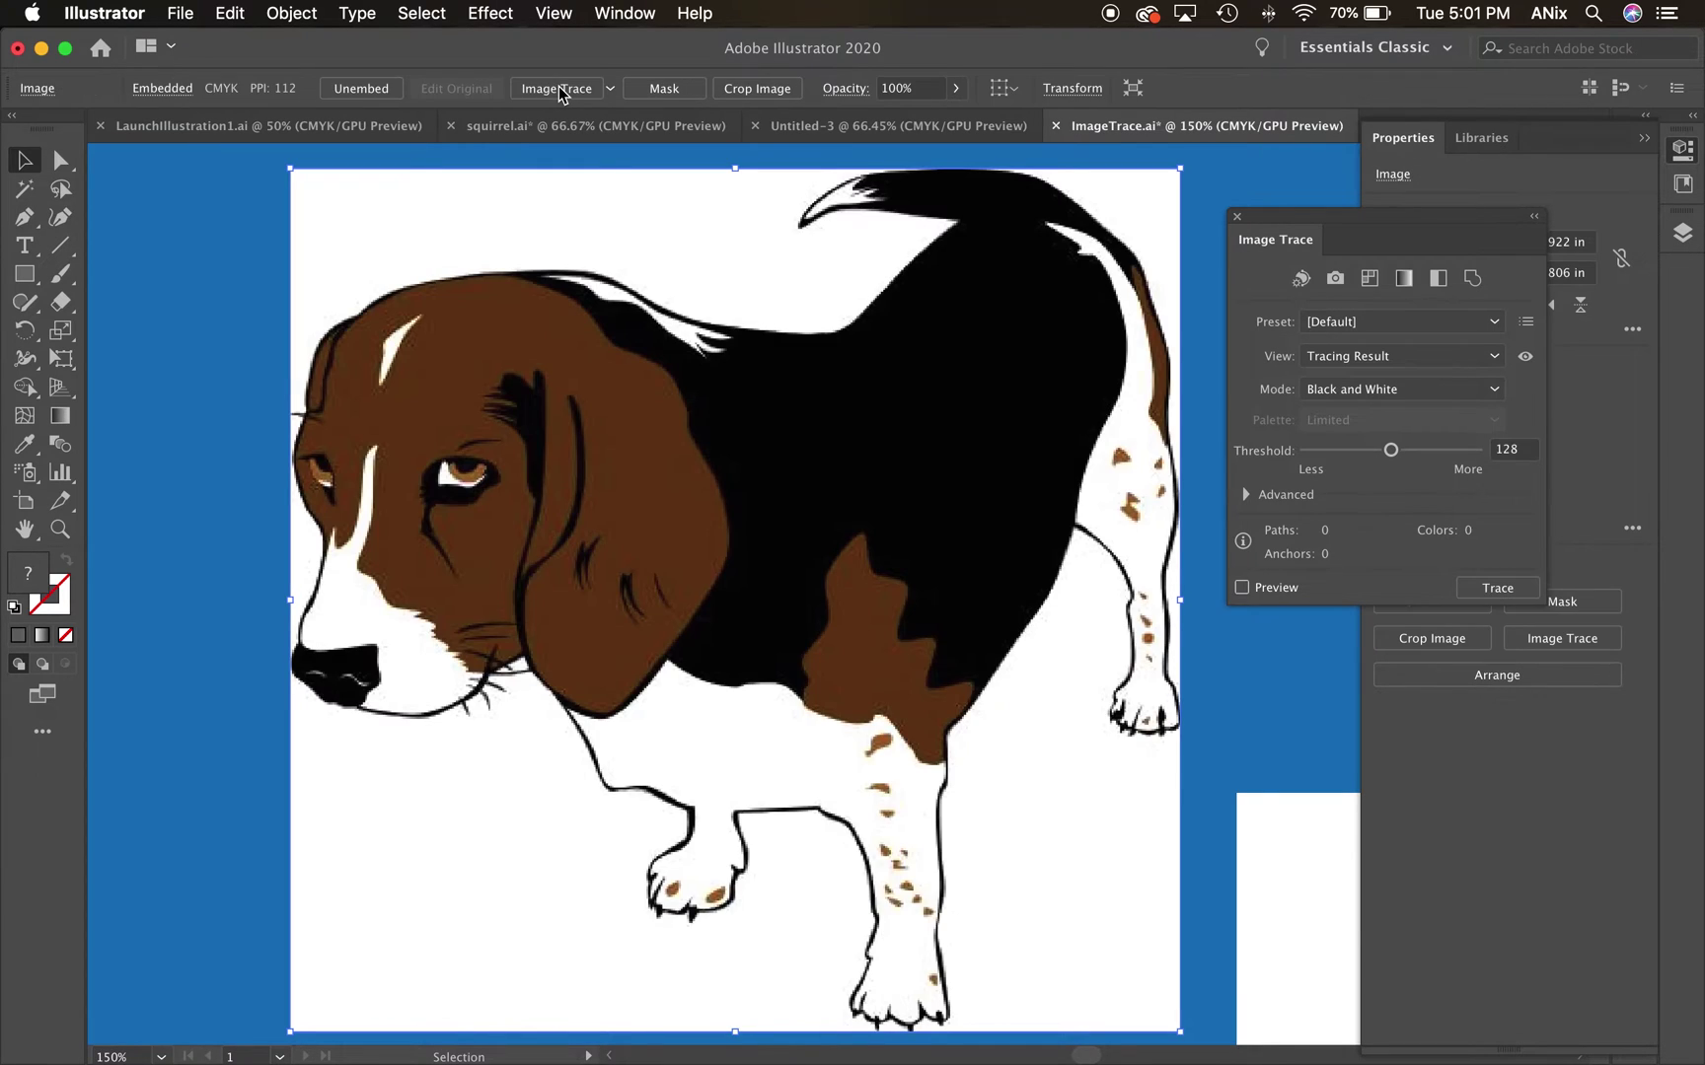
{"action": "left_click", "coordinate": [610, 91]}
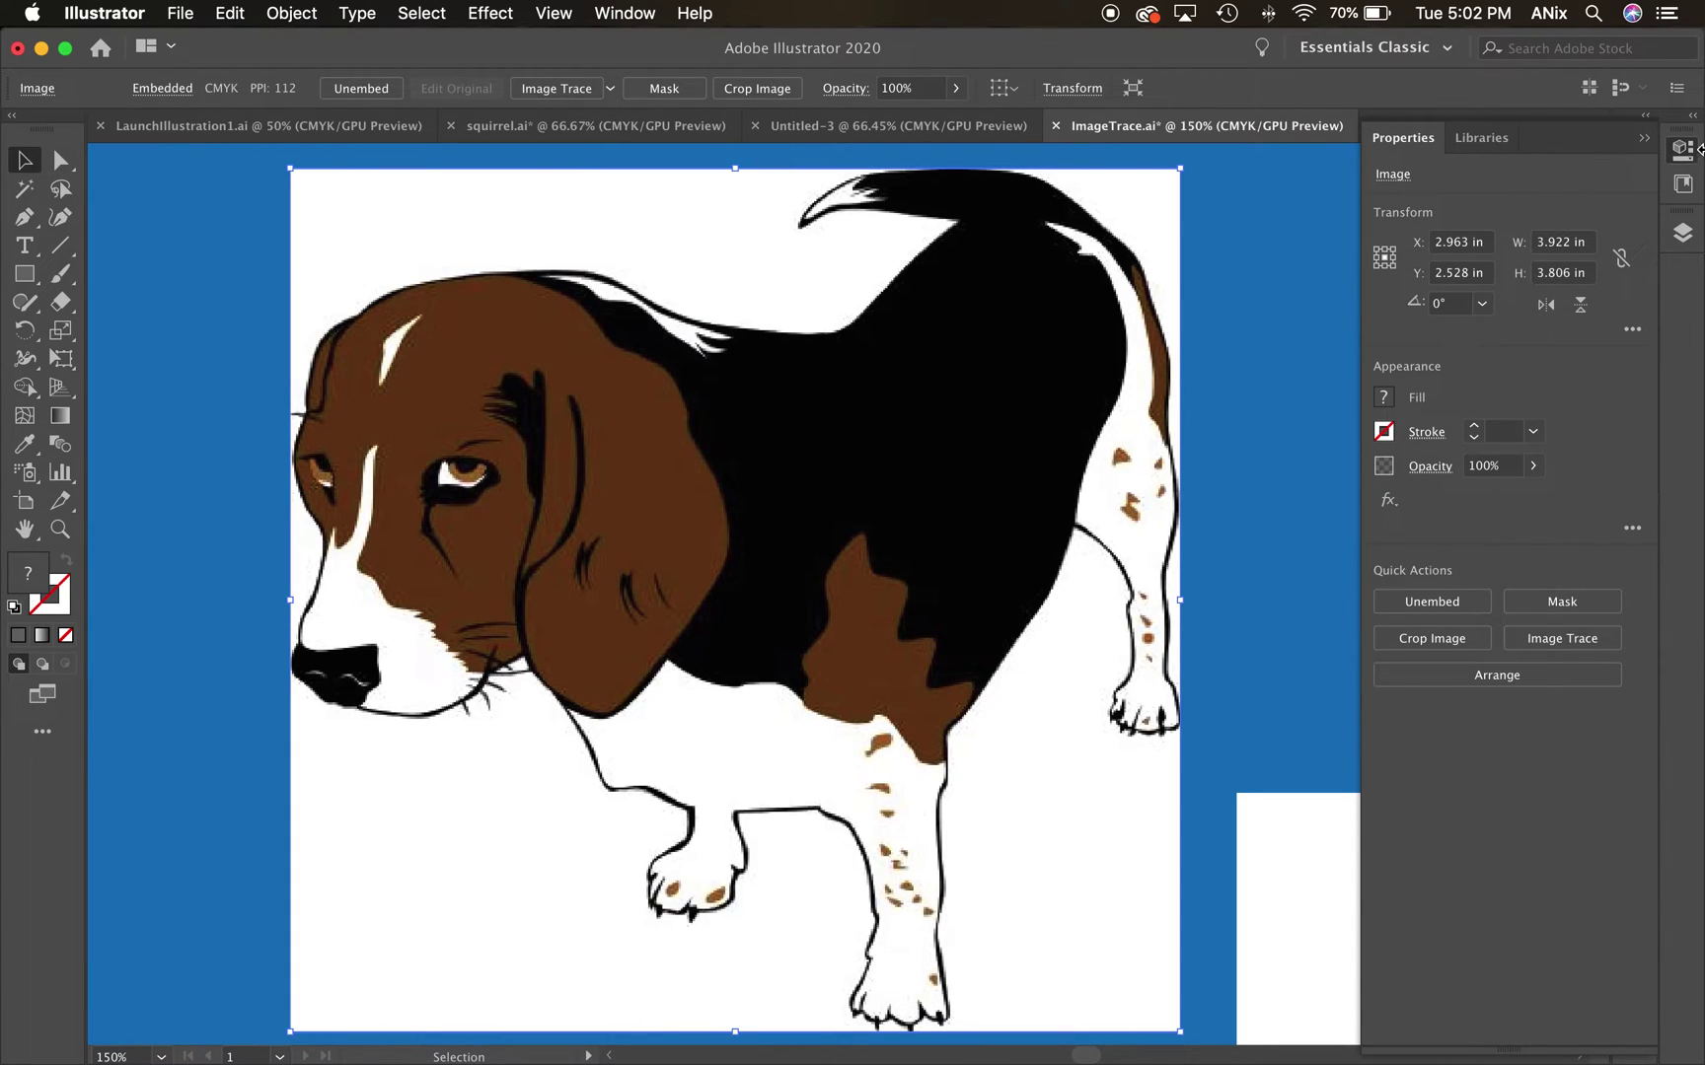
{"action": "left_click", "coordinate": [1559, 643]}
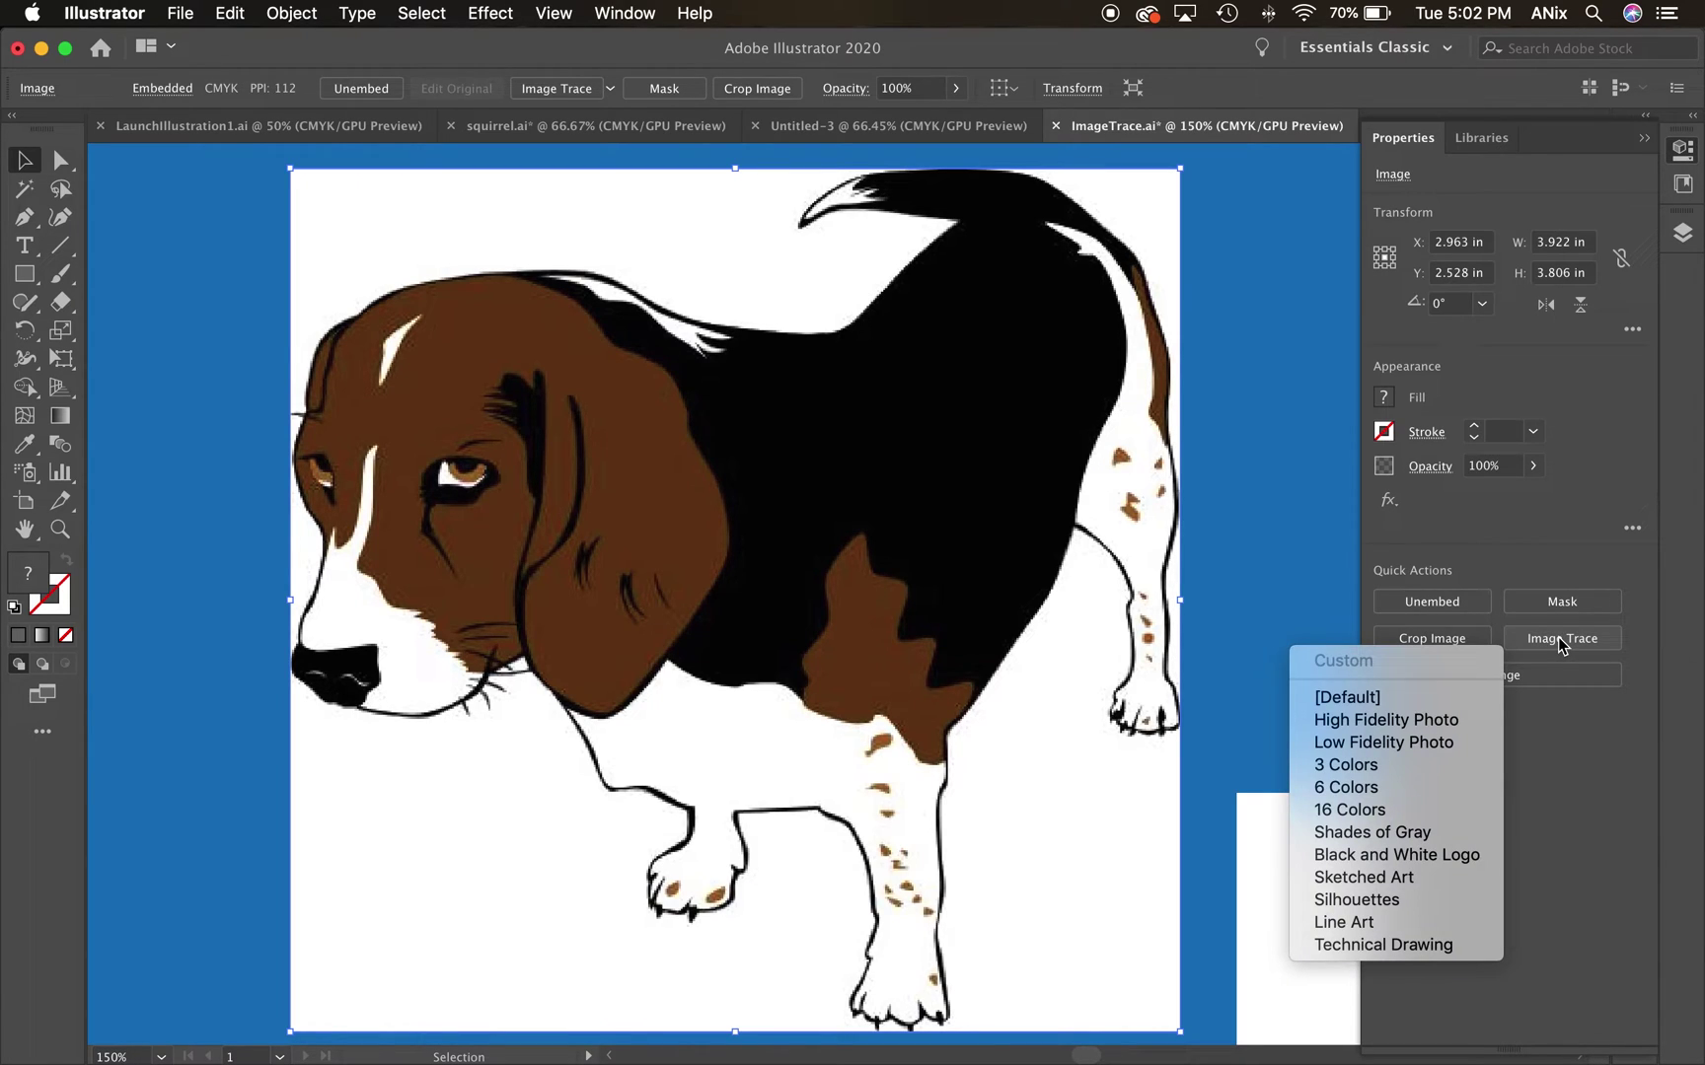
{"action": "left_click", "coordinate": [1386, 765]}
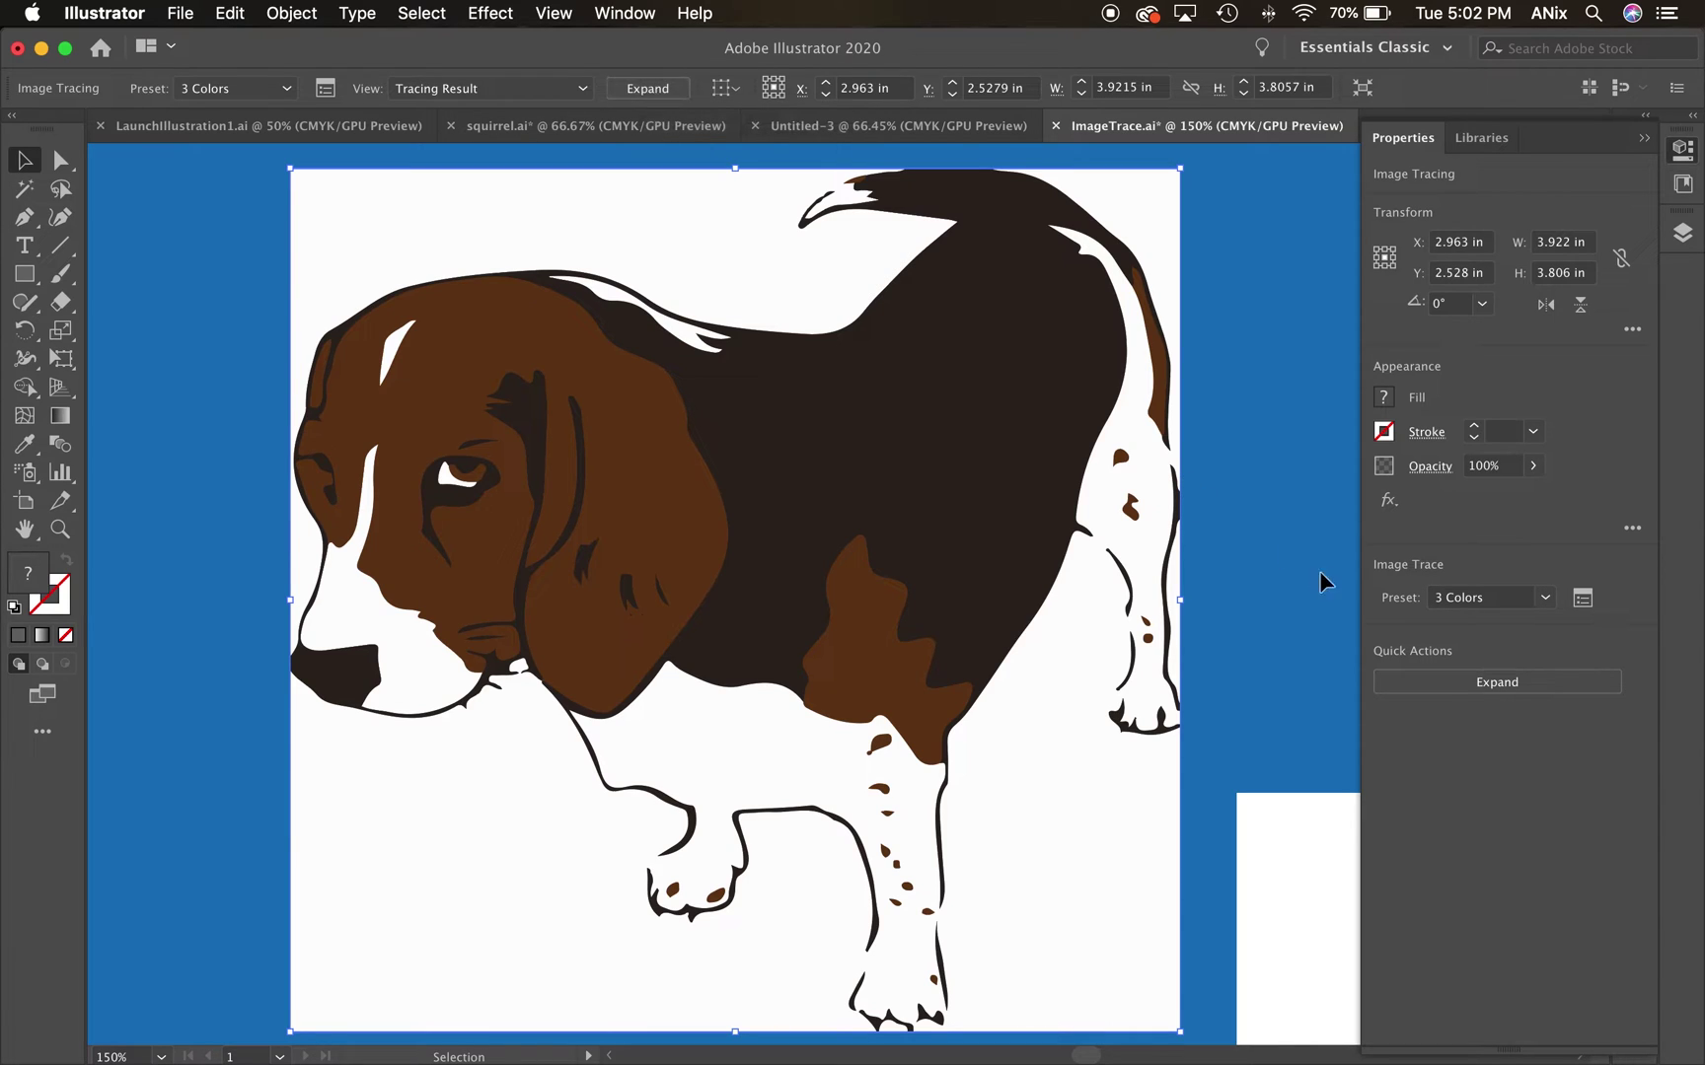
{"action": "left_click", "coordinate": [640, 91]}
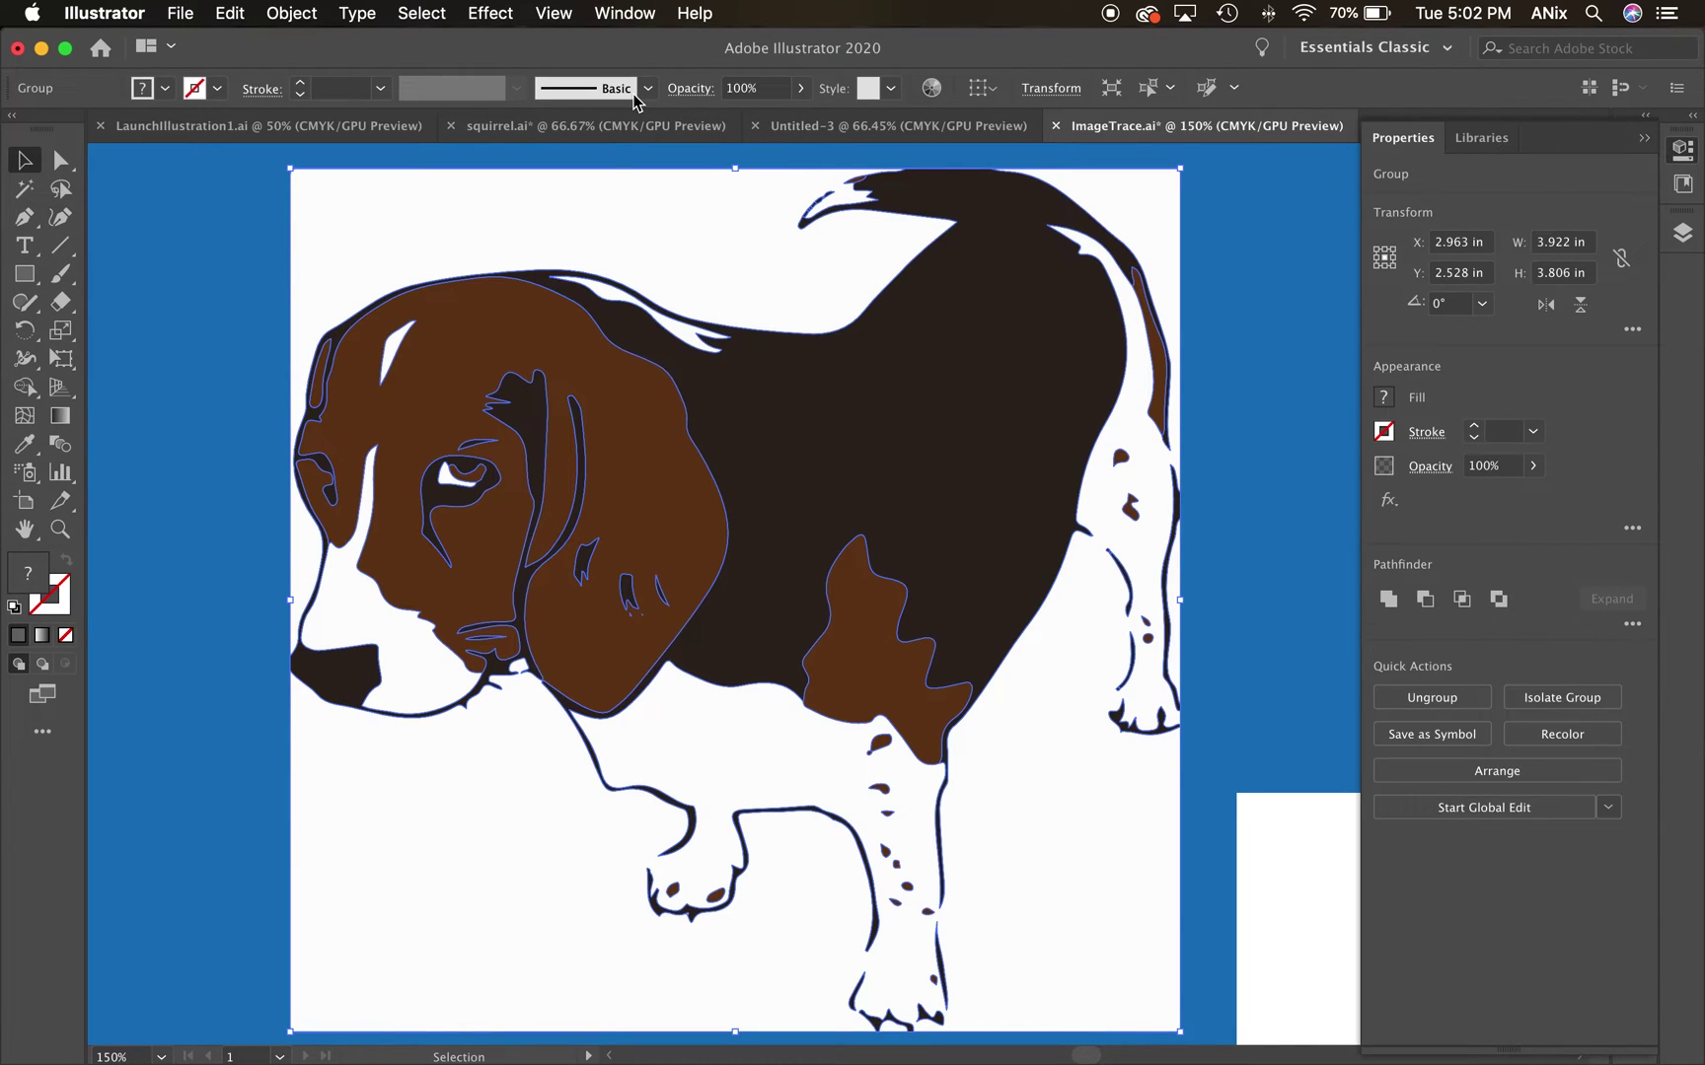
Delete the two white background shapes around and beneath the traced brown, black and white dog.
{"action": "left_click", "coordinate": [60, 160]}
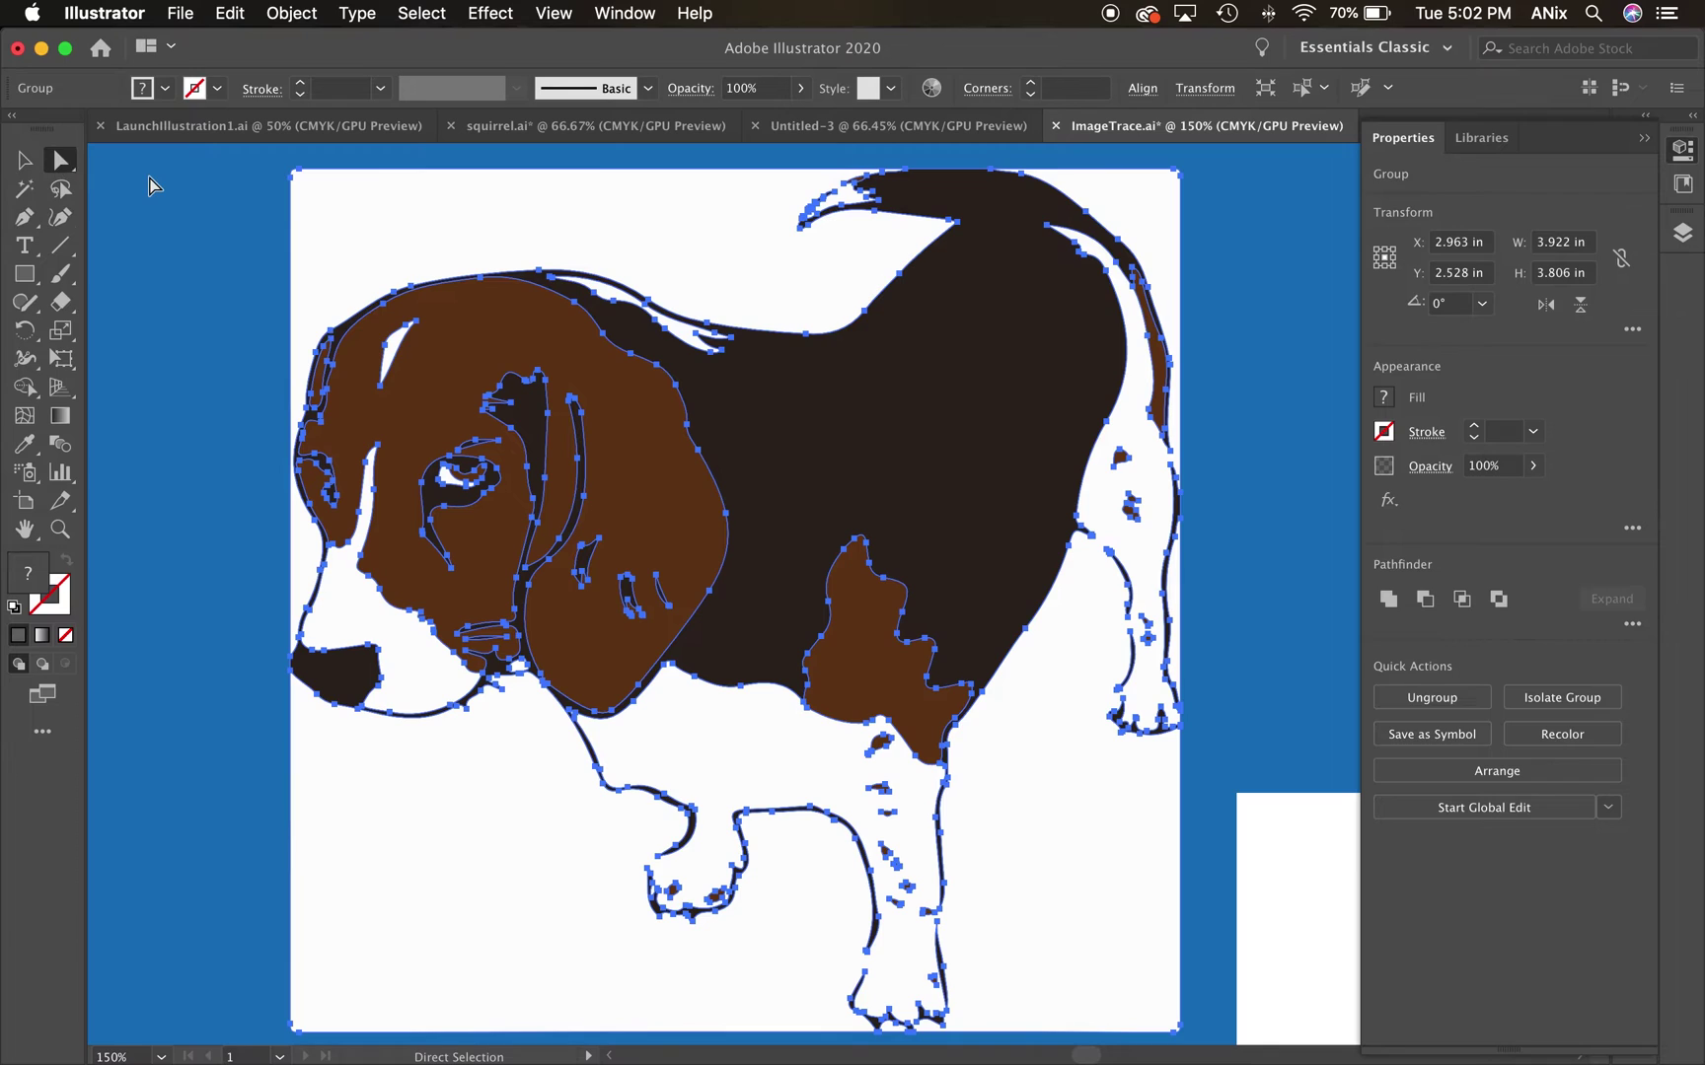
{"action": "left_click", "coordinate": [148, 180]}
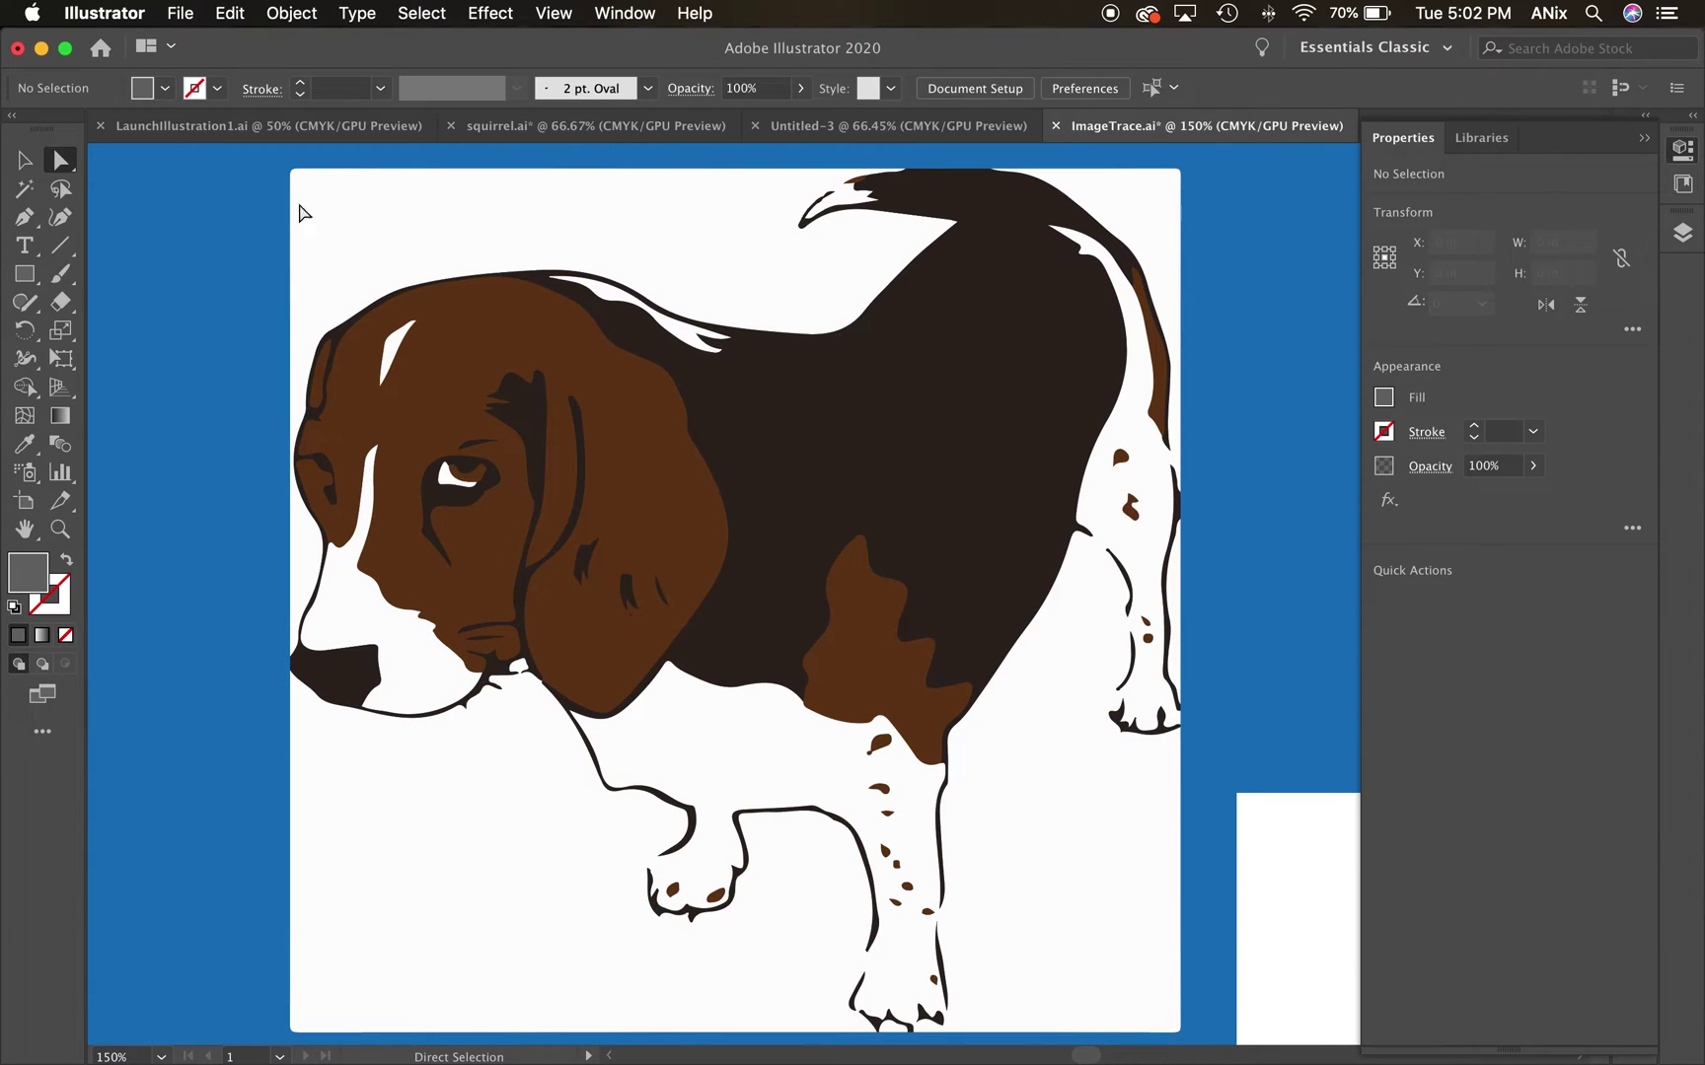
{"action": "left_click", "coordinate": [354, 236]}
{"action": "key", "text": "Delete"}
{"action": "left_click", "coordinate": [506, 819]}
{"action": "key", "text": "Delete"}
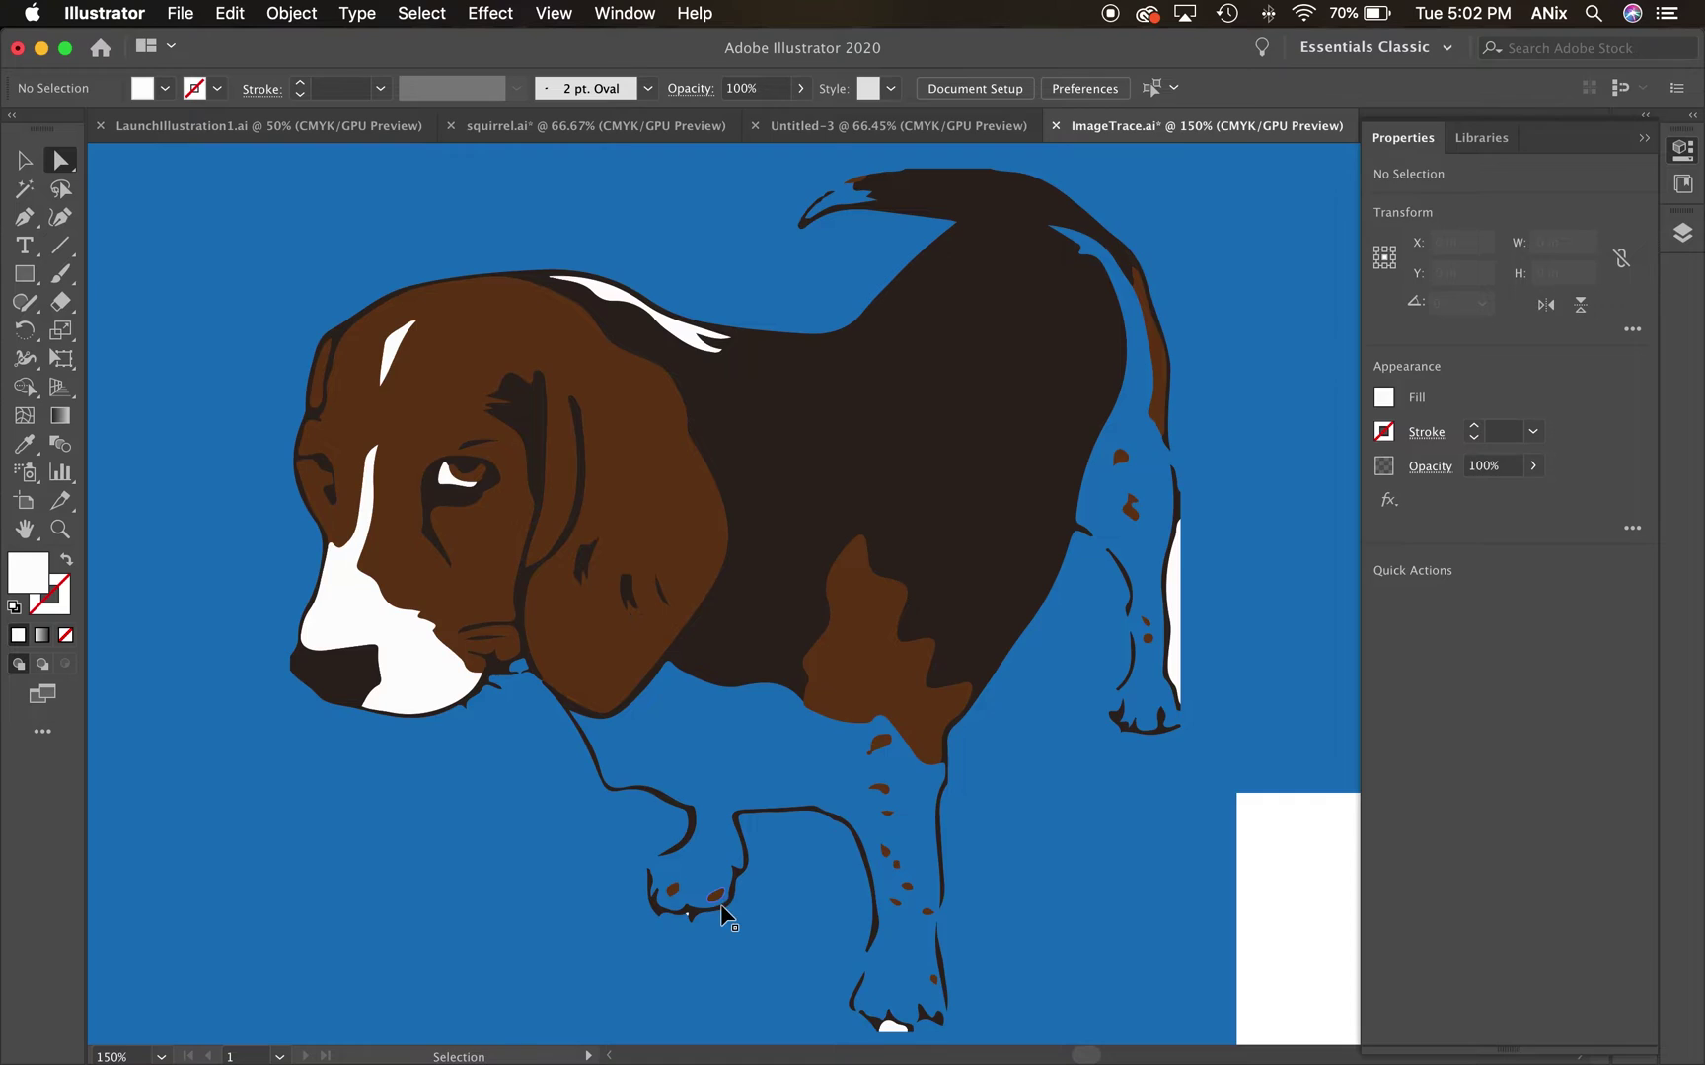
Examine the gaps in the outlines of the brown dog's front legs and paws up close.
{"action": "key", "text": "super+equal"}
{"action": "key", "text": "super+equal"}
{"action": "left_click_drag", "start_coordinate": [720, 906], "coordinate": [840, 425]}
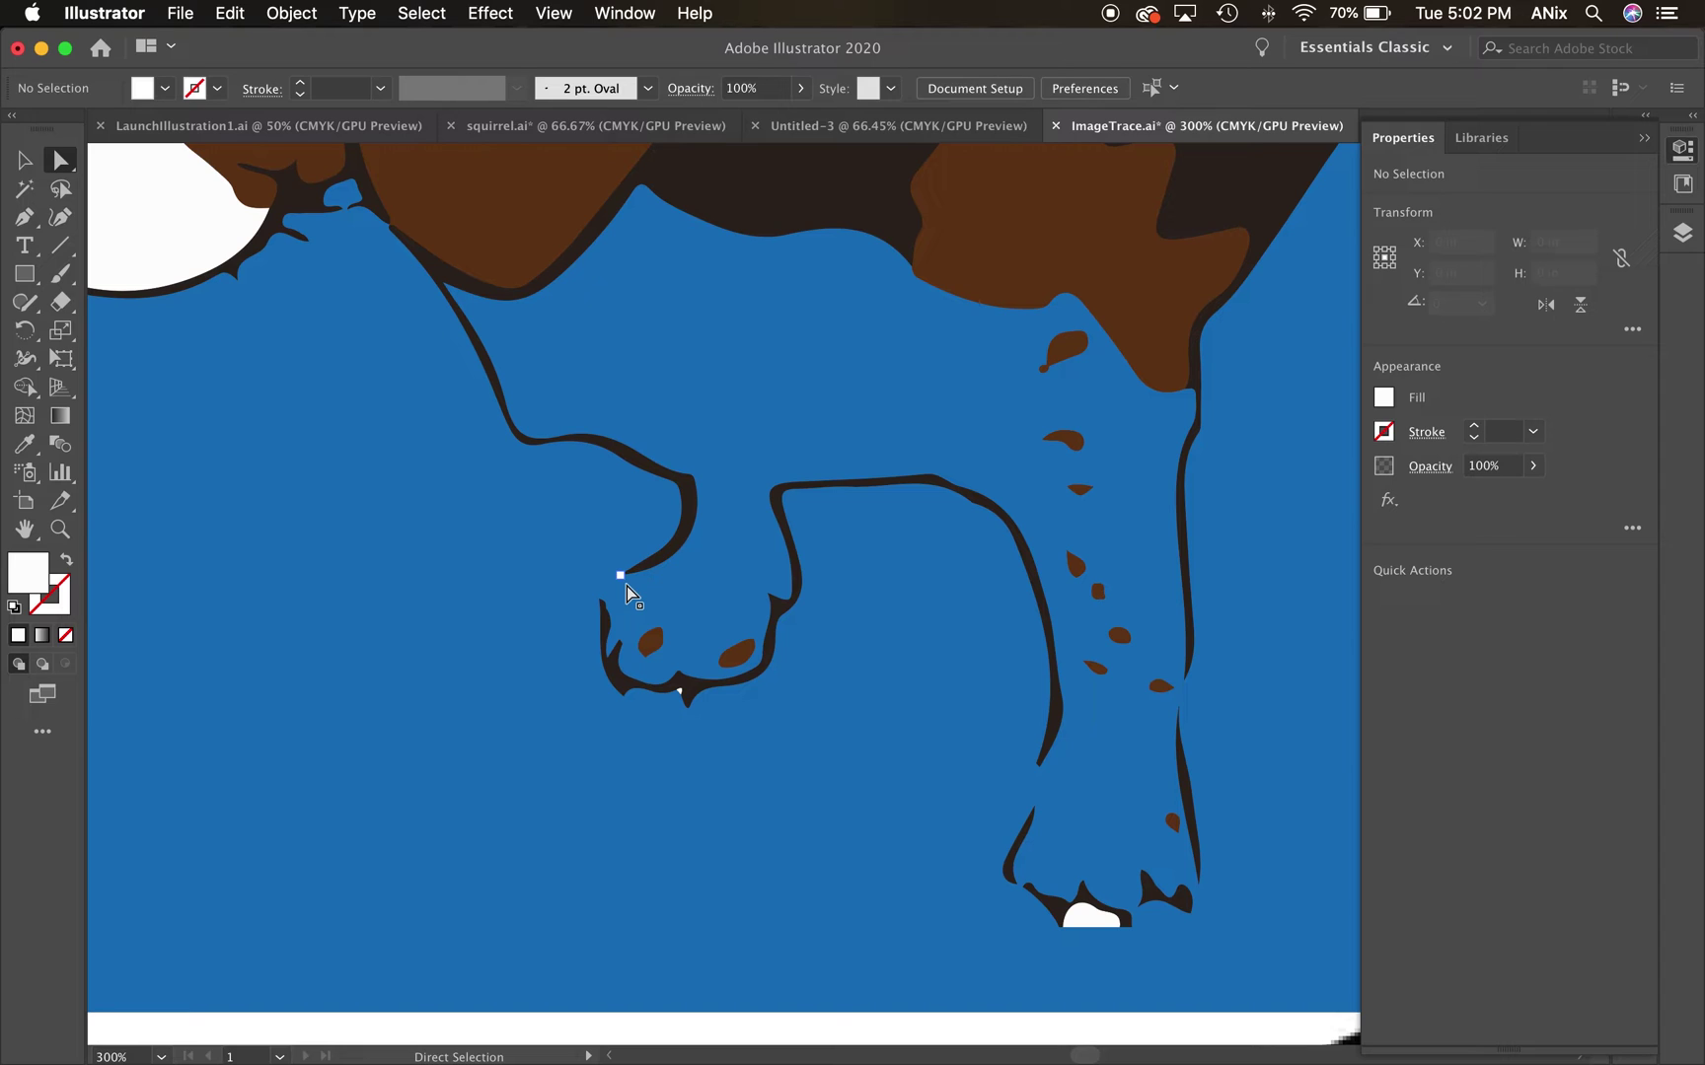
{"action": "key", "text": "super+minus"}
{"action": "key", "text": "super+minus"}
{"action": "key", "text": "super+minus"}
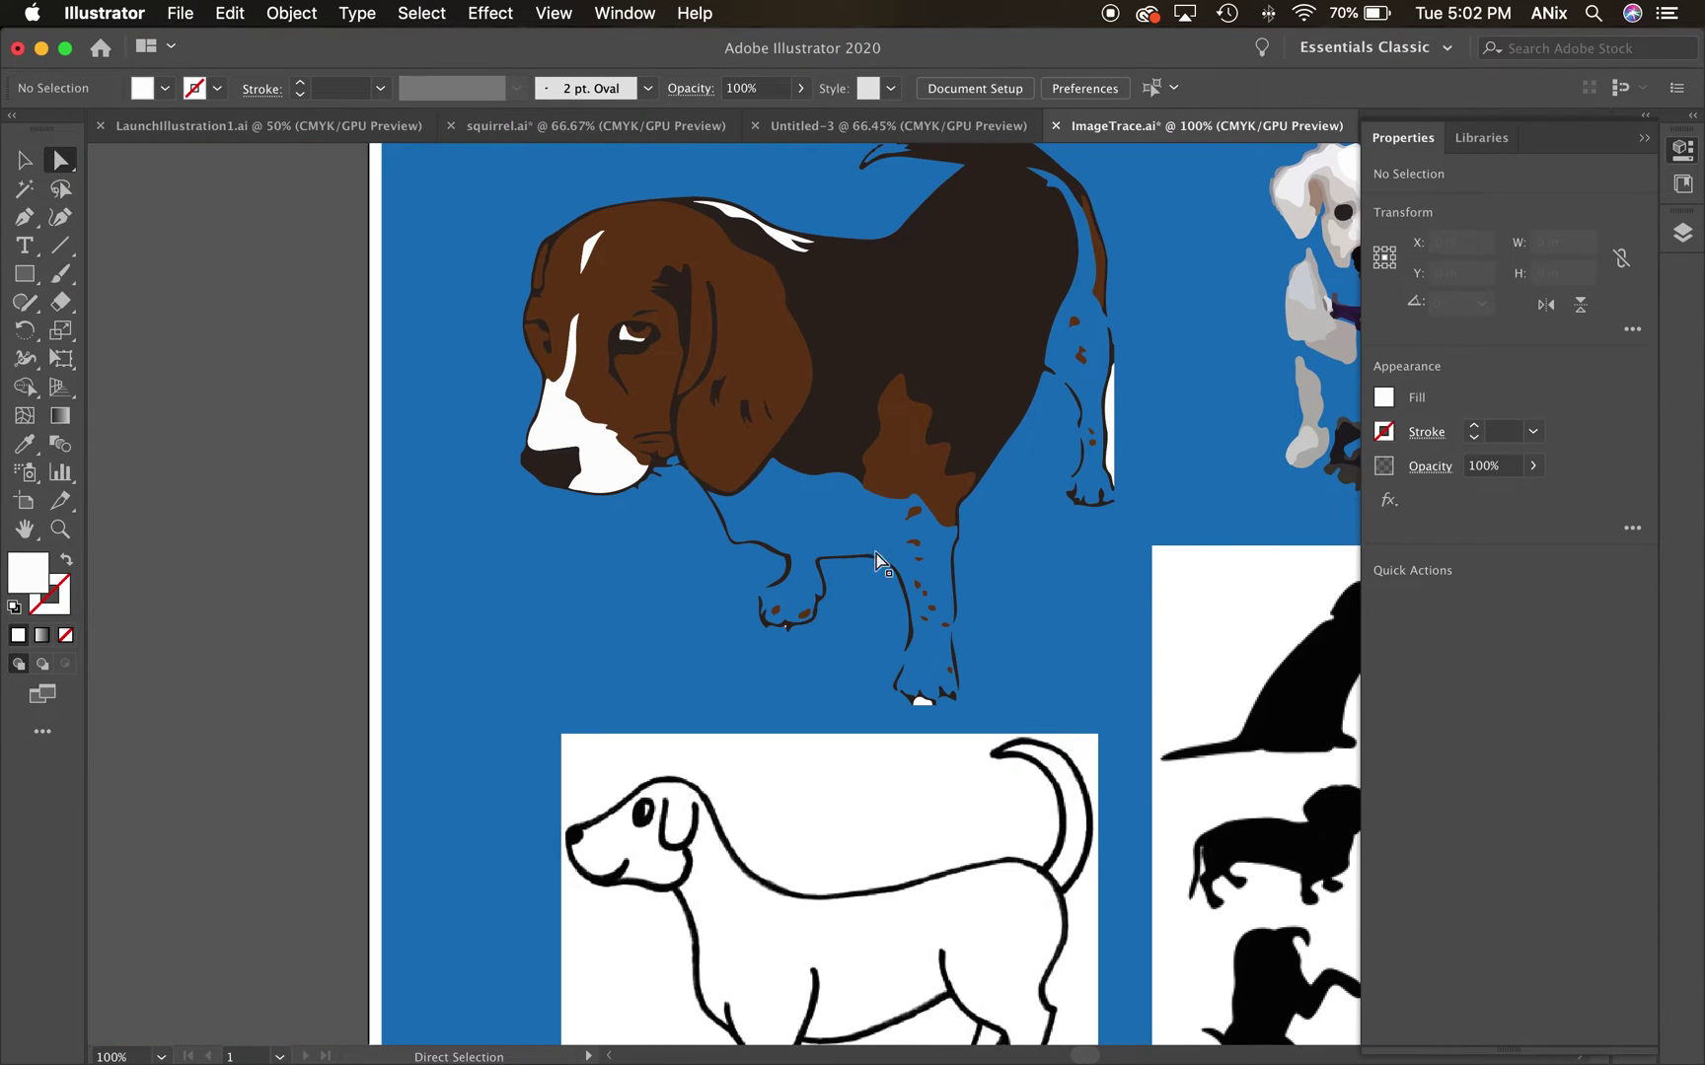
{"action": "scroll", "coordinate": [881, 577], "scroll_direction": "right", "scroll_amount": 5}
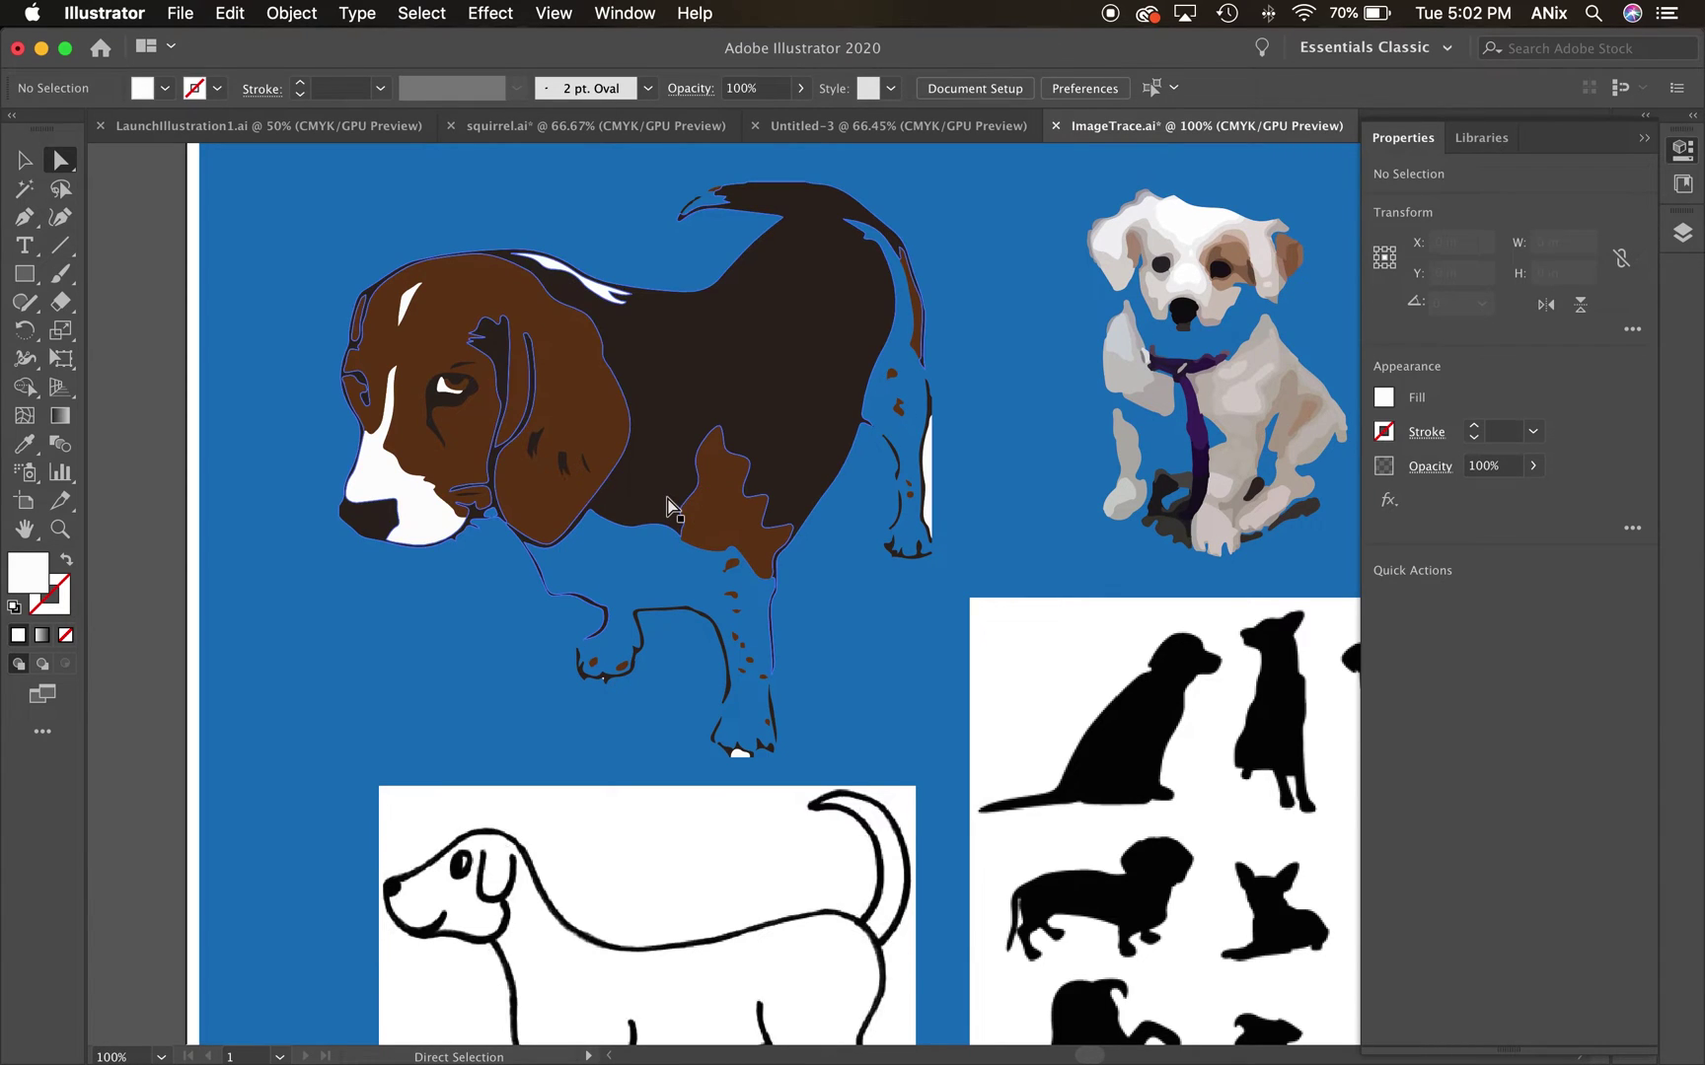
Trace the black-and-white line drawing of a dog with the default preset and expand the result into paths.
{"action": "scroll", "coordinate": [671, 498], "scroll_direction": "down", "scroll_amount": 8}
{"action": "scroll", "coordinate": [671, 498], "scroll_direction": "left", "scroll_amount": 1}
{"action": "key", "text": "v"}
{"action": "left_click", "coordinate": [704, 515]}
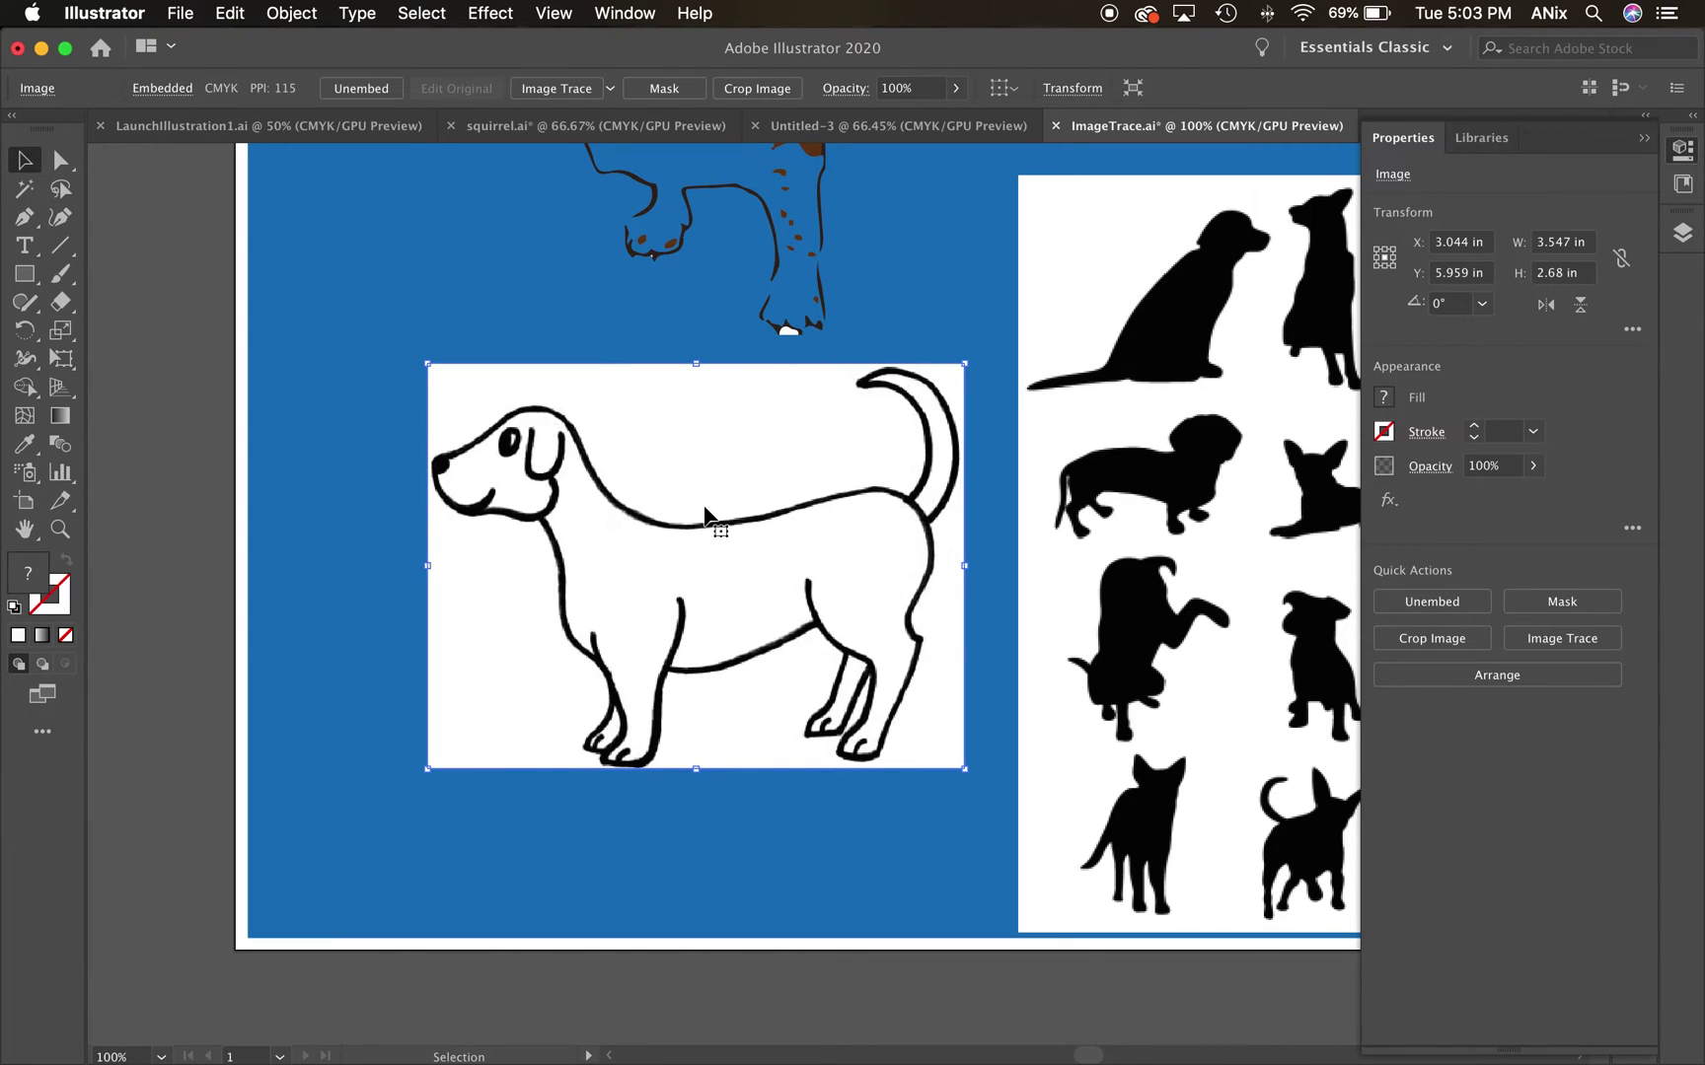
{"action": "left_click", "coordinate": [578, 89]}
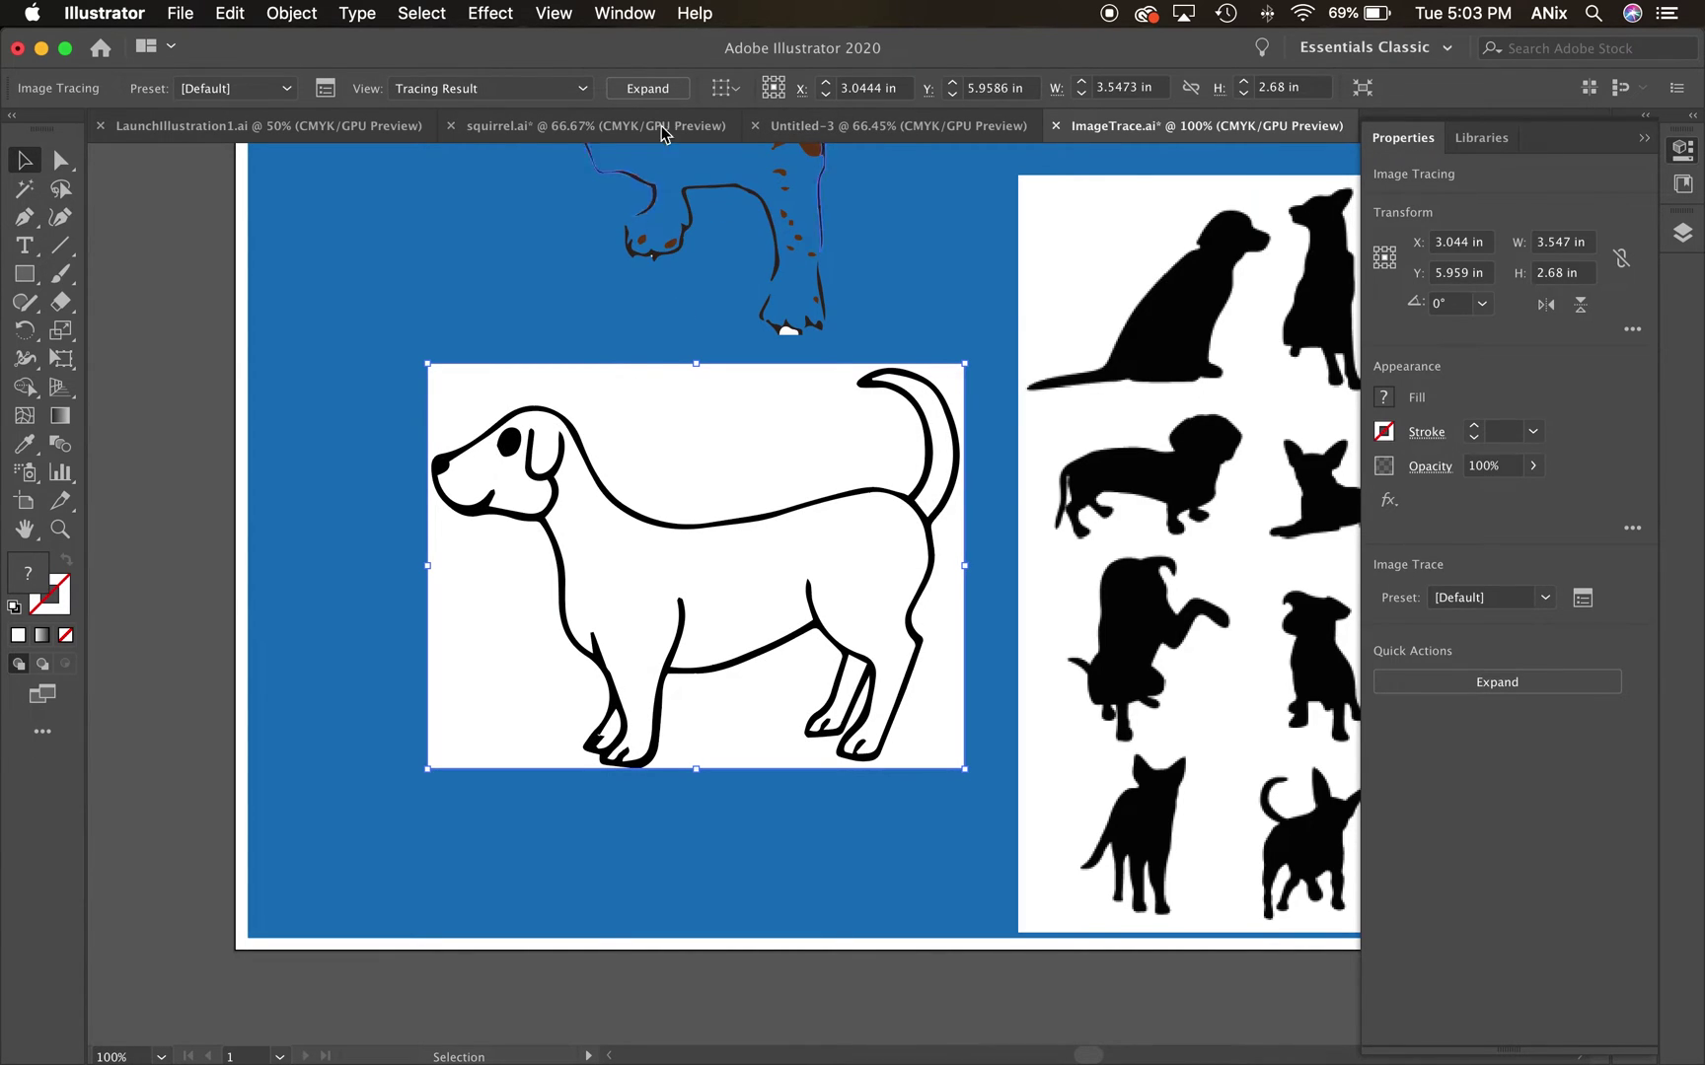
{"action": "left_click", "coordinate": [657, 89]}
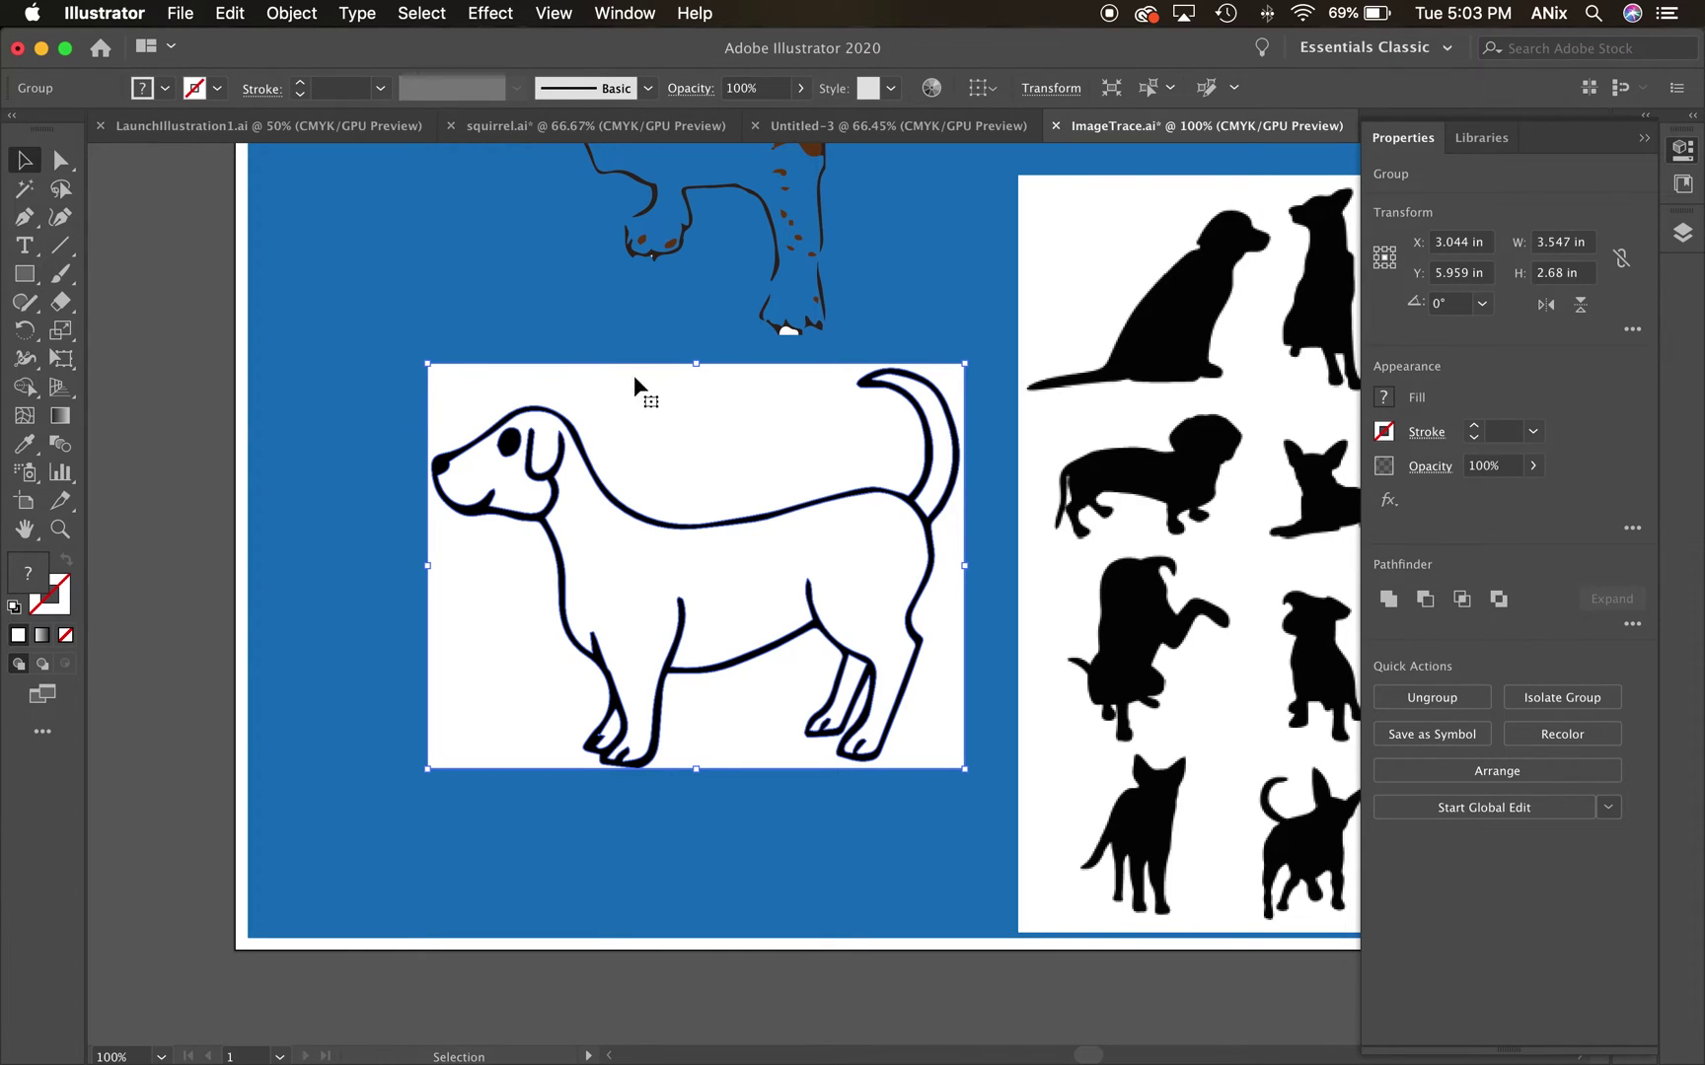
Select the white background path around the line-drawn dog on its own and delete it.
{"action": "left_click", "coordinate": [64, 169]}
{"action": "left_click", "coordinate": [411, 254]}
{"action": "left_click", "coordinate": [735, 449]}
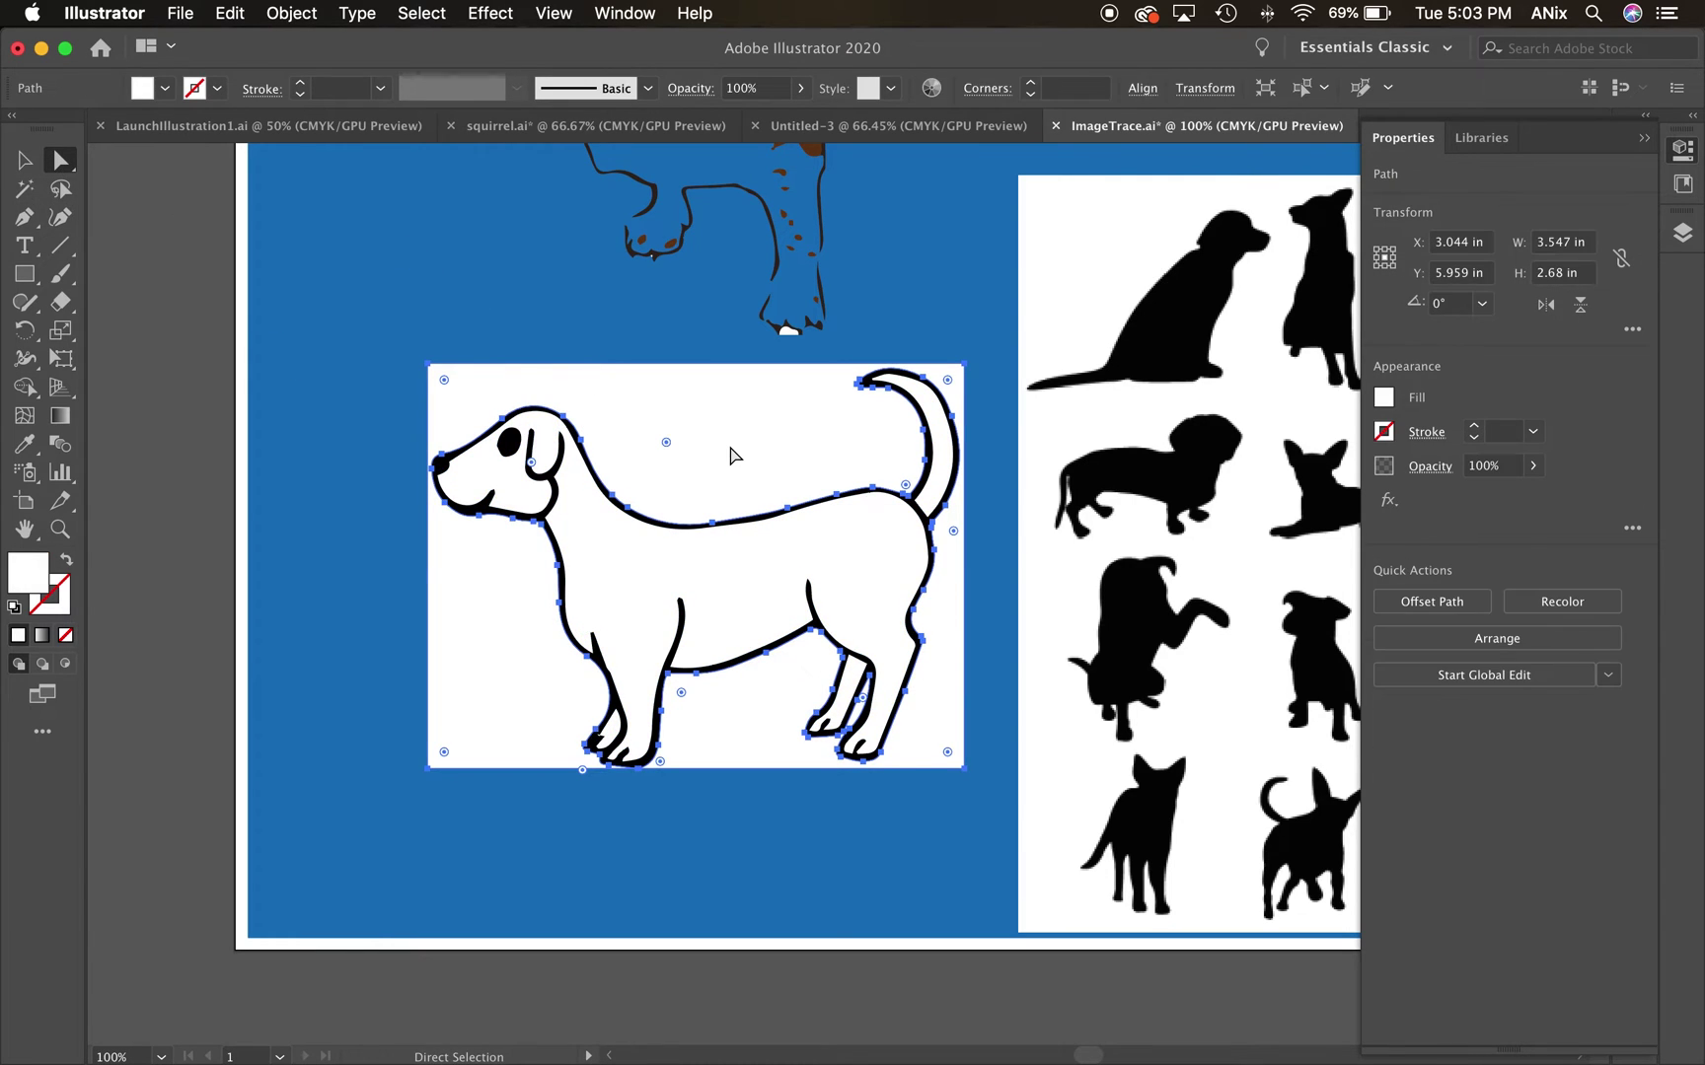
{"action": "key", "text": "Delete"}
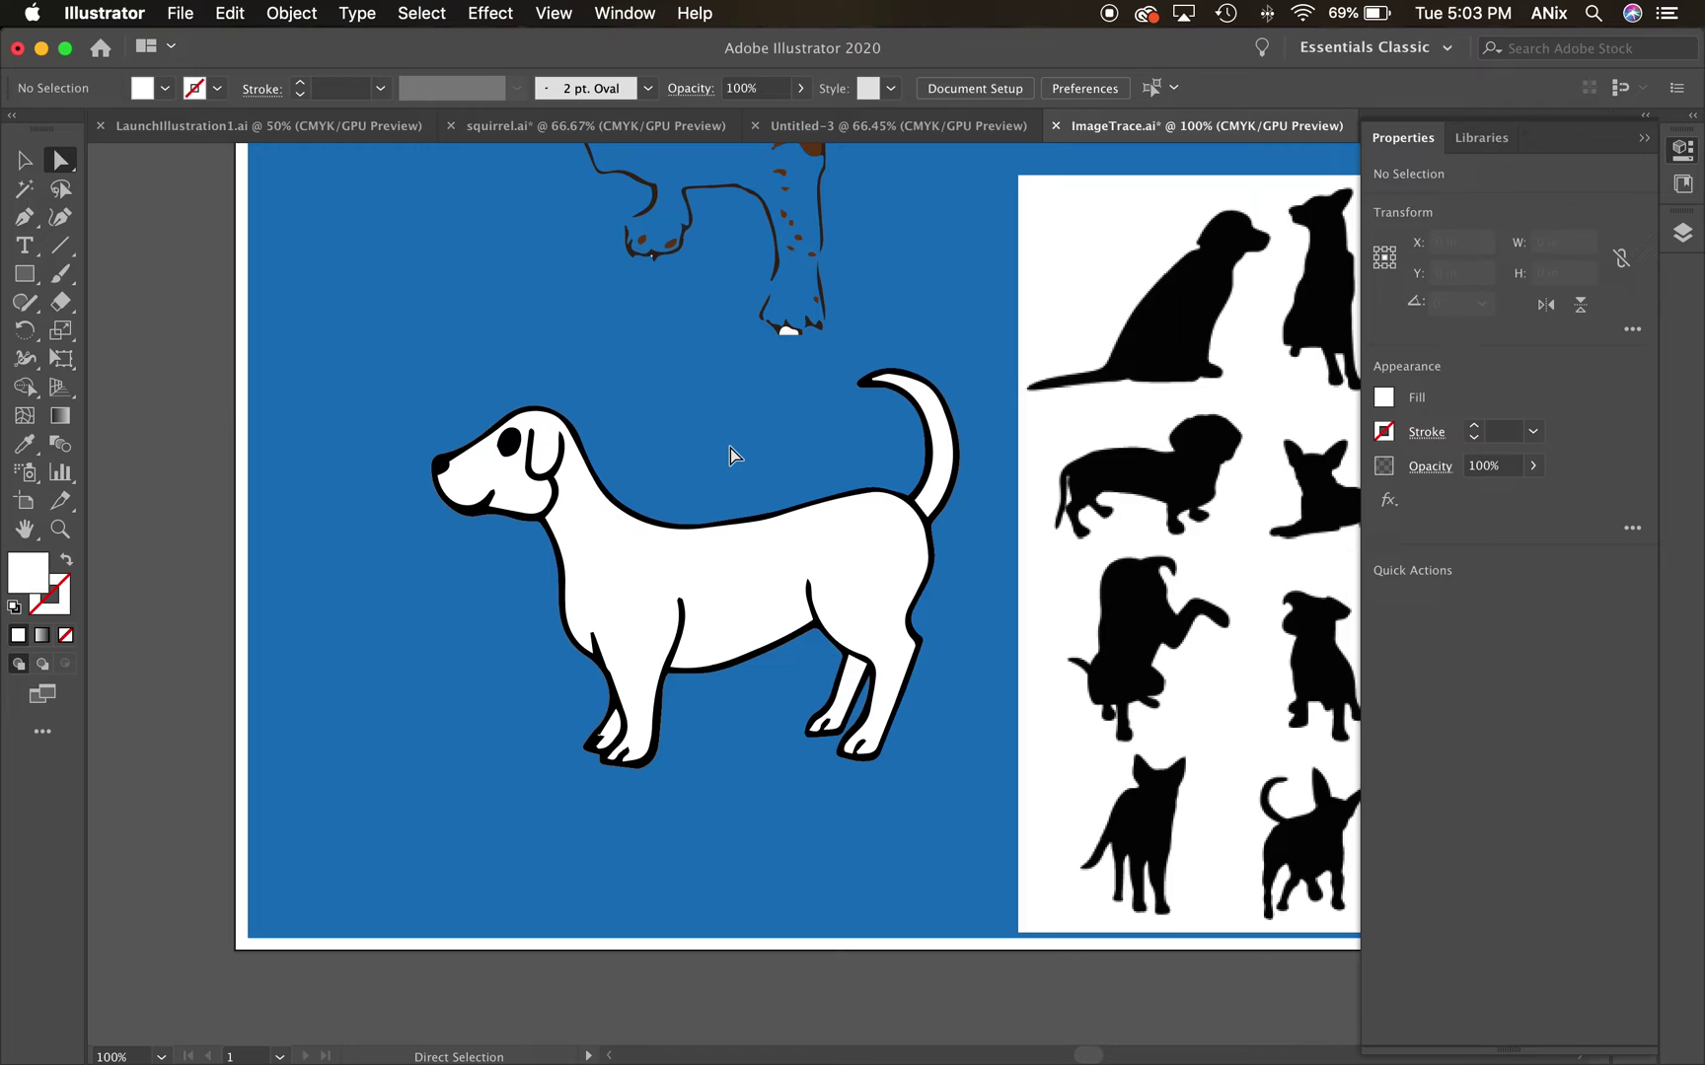
Try filling only the line-drawn dog's body path with a brown swatch, and undo the fill.
{"action": "left_click", "coordinate": [614, 598]}
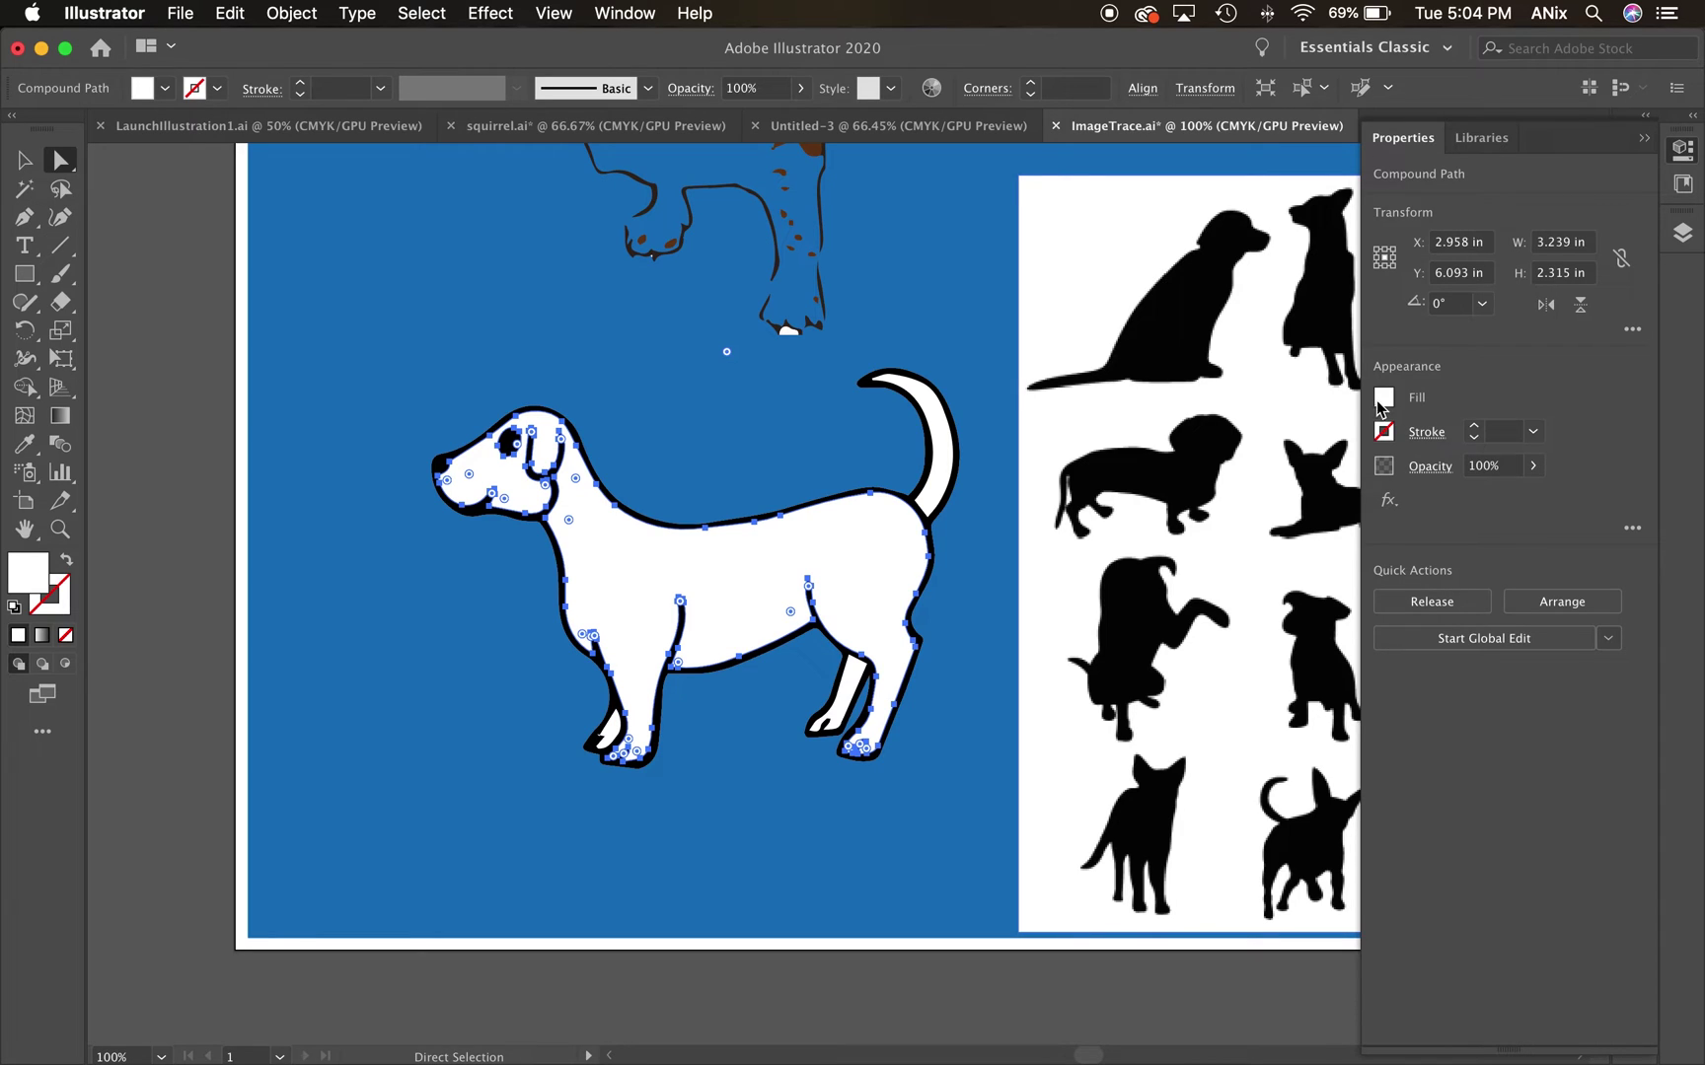
{"action": "left_click", "coordinate": [1382, 399]}
{"action": "left_click", "coordinate": [1259, 515]}
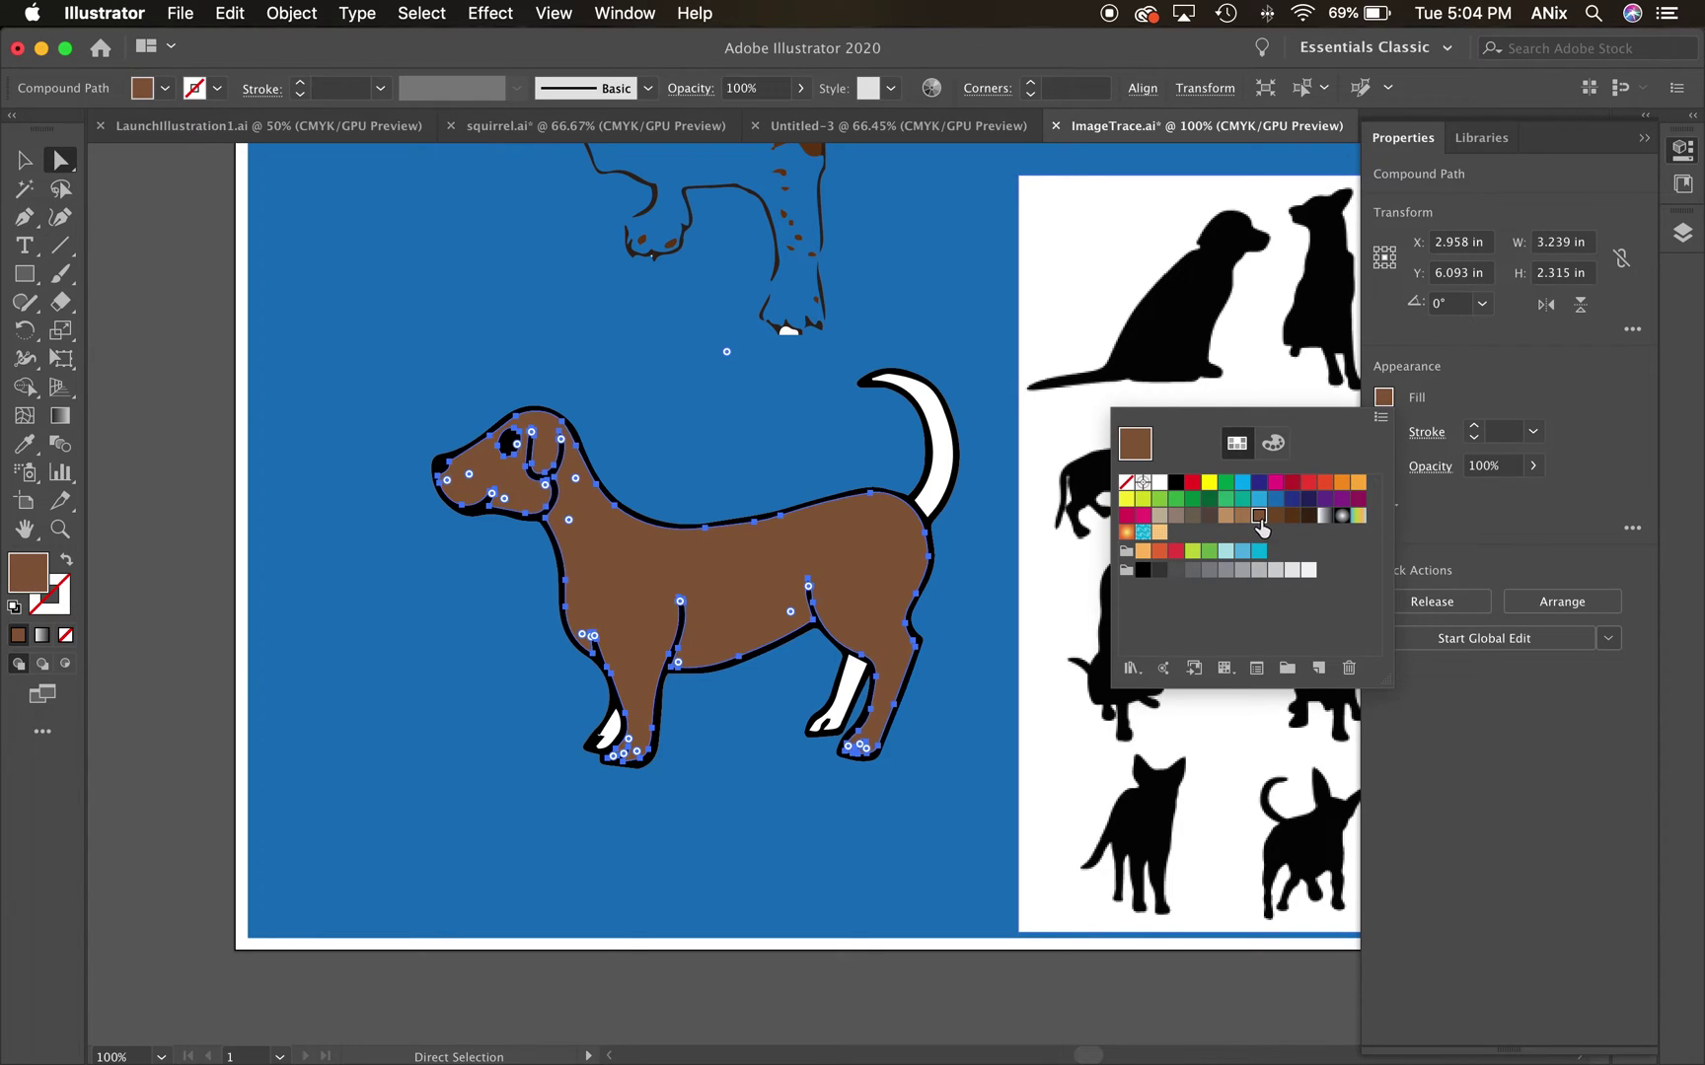
{"action": "left_click", "coordinate": [946, 483]}
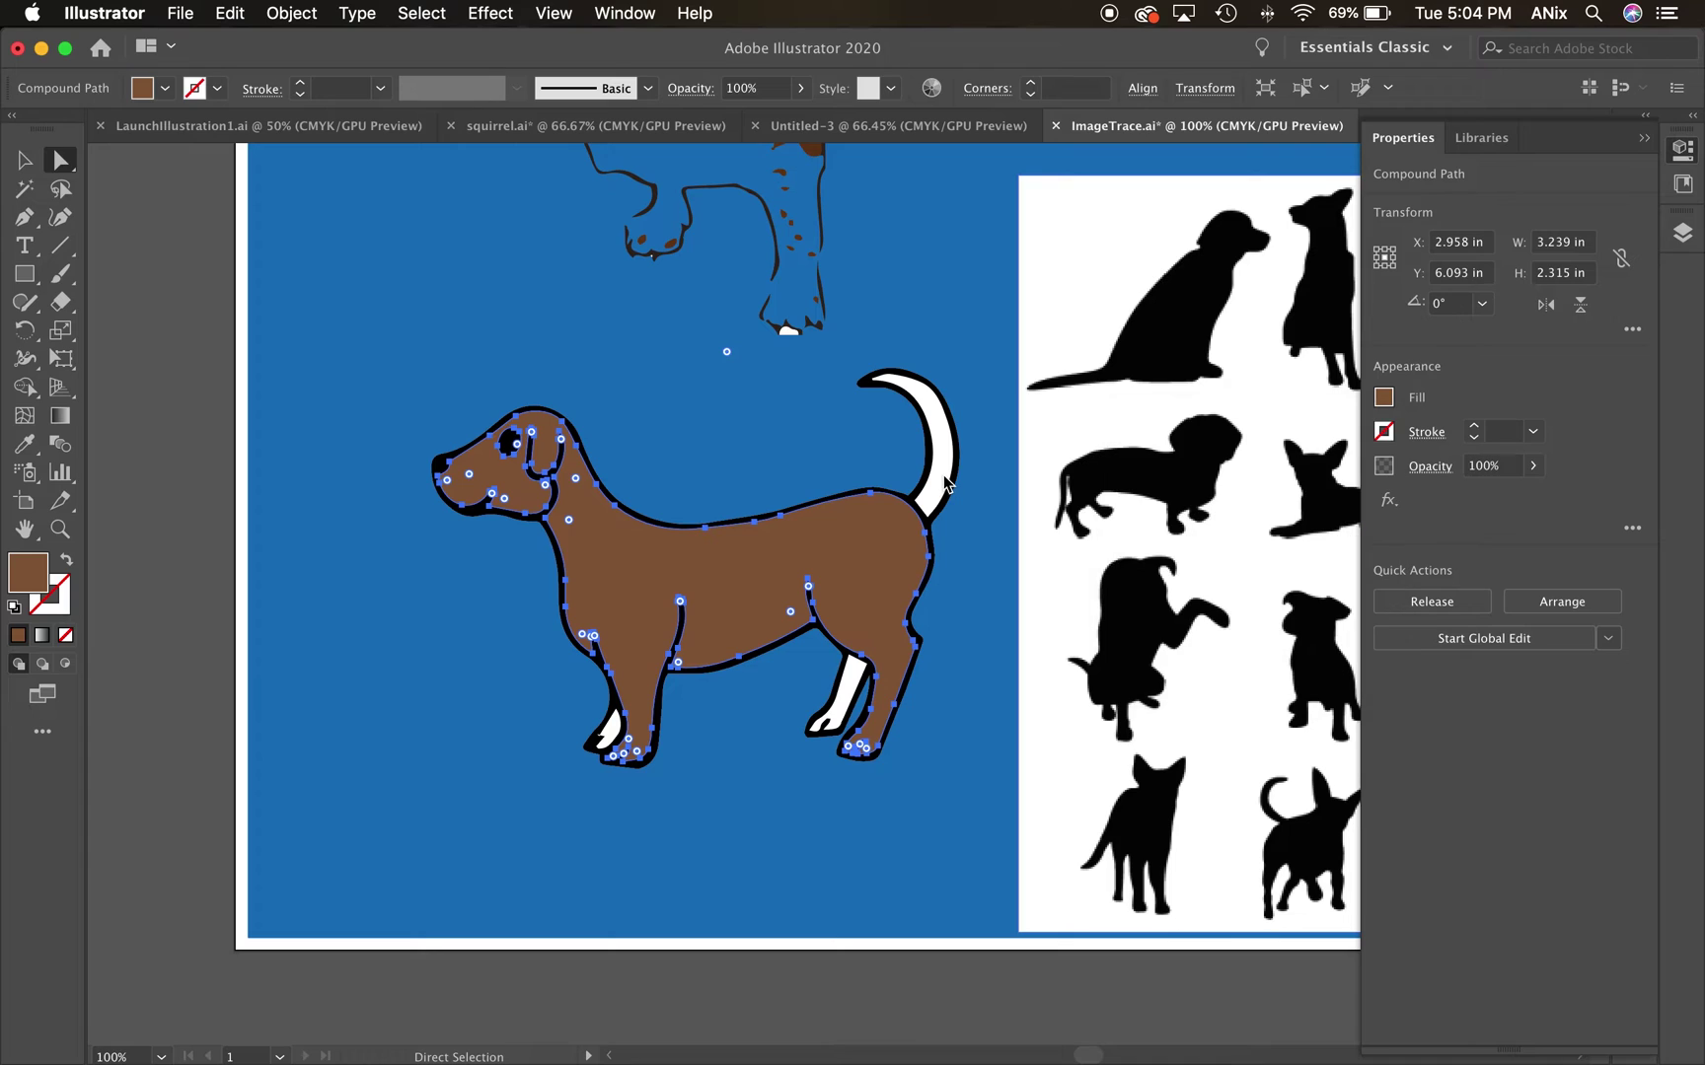
{"action": "left_click", "coordinate": [946, 484]}
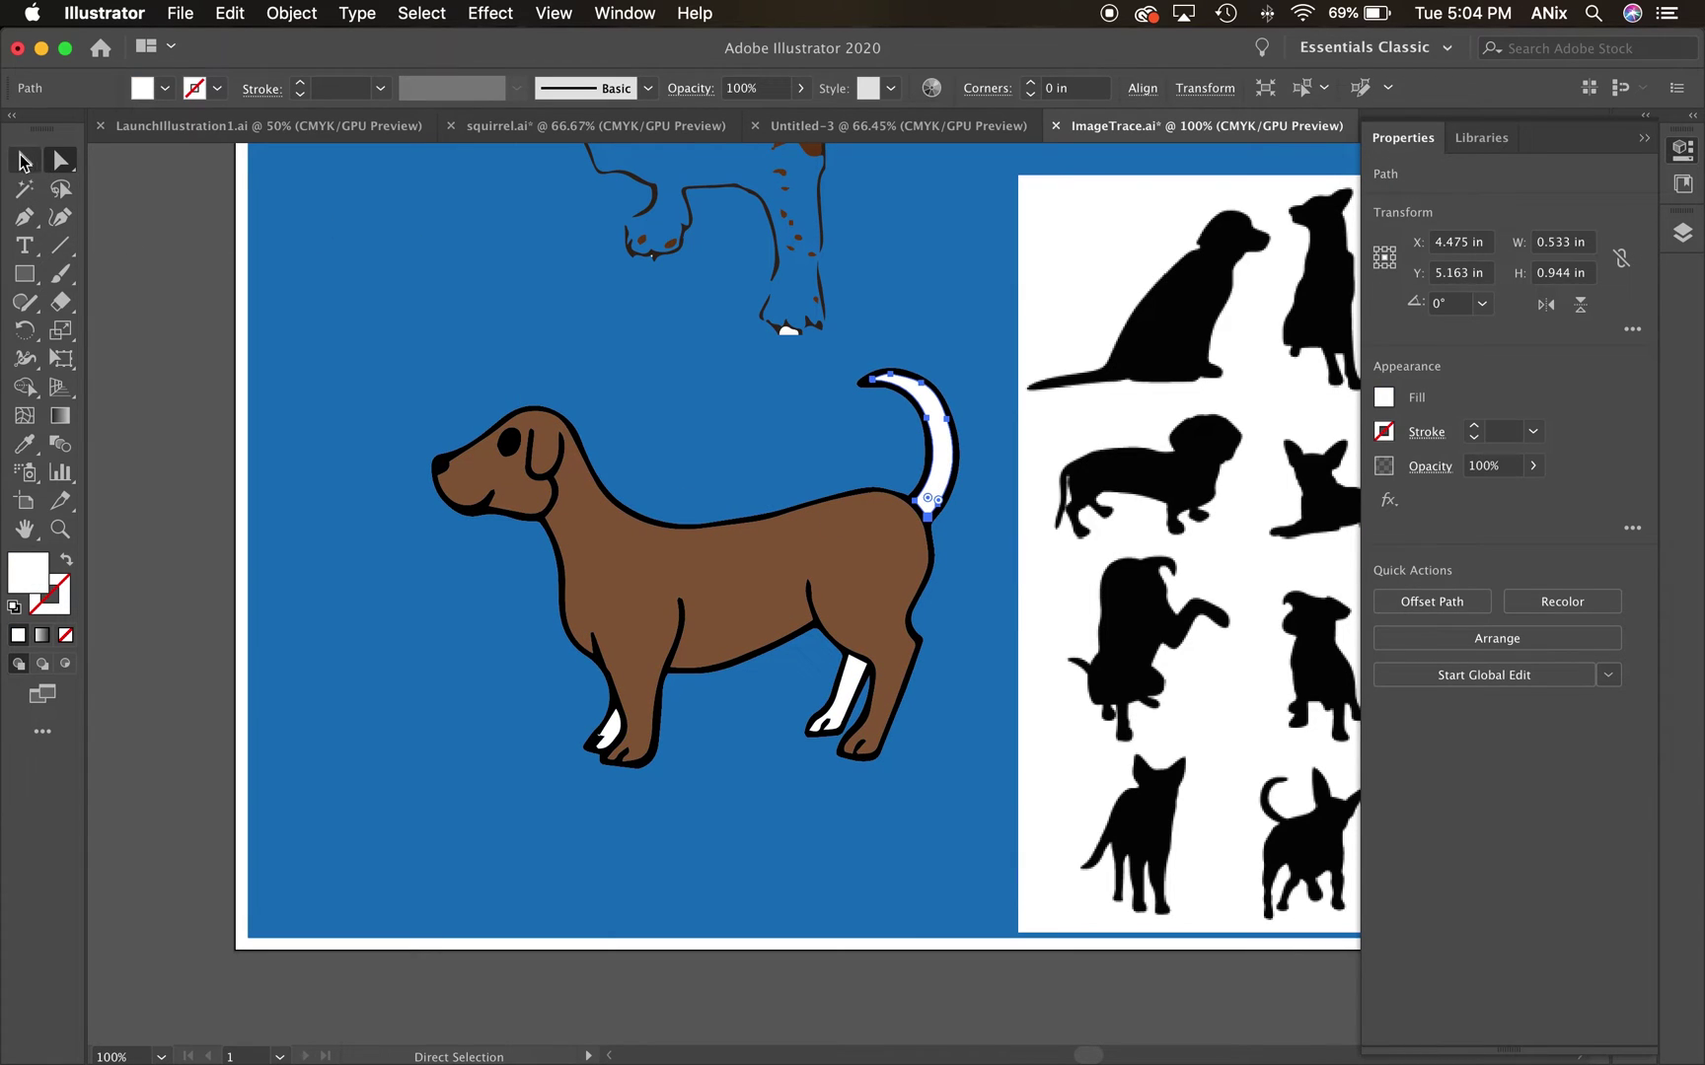
{"action": "left_click", "coordinate": [25, 159]}
{"action": "left_click", "coordinate": [592, 518]}
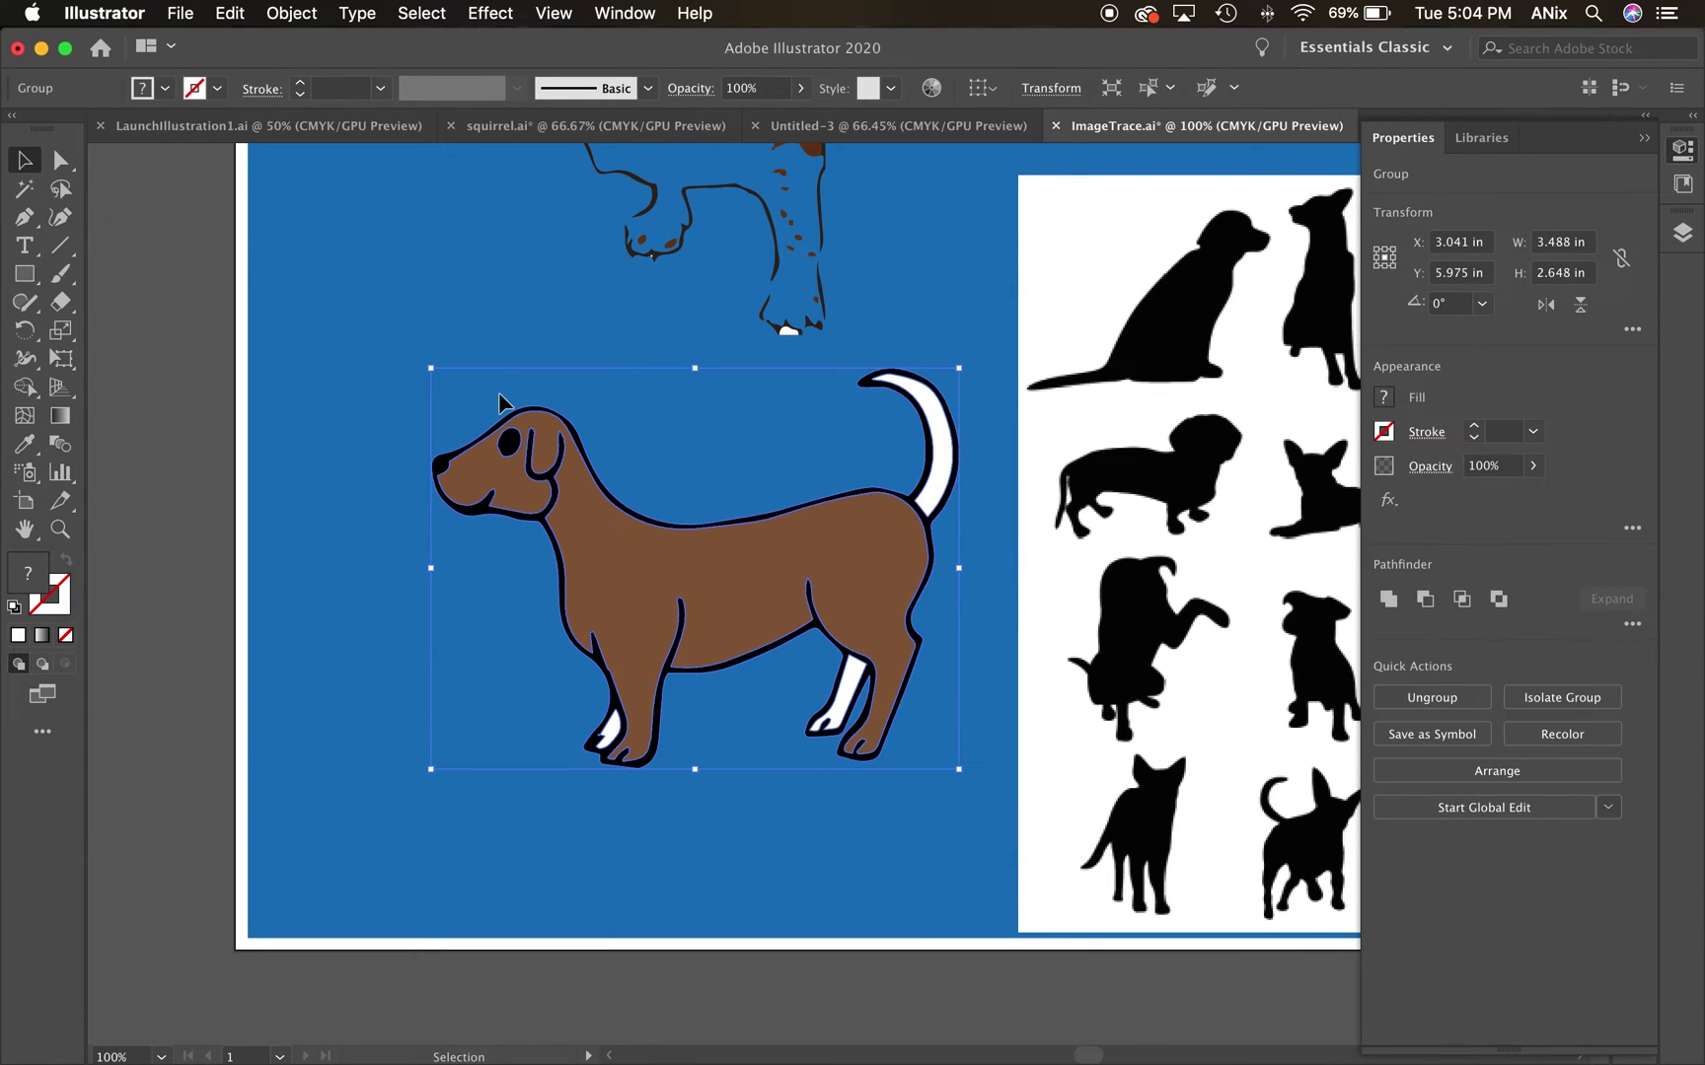
{"action": "key", "text": "a"}
{"action": "key", "text": "super+z"}
{"action": "key", "text": "v"}
{"action": "left_click", "coordinate": [570, 273]}
{"action": "left_click", "coordinate": [690, 558]}
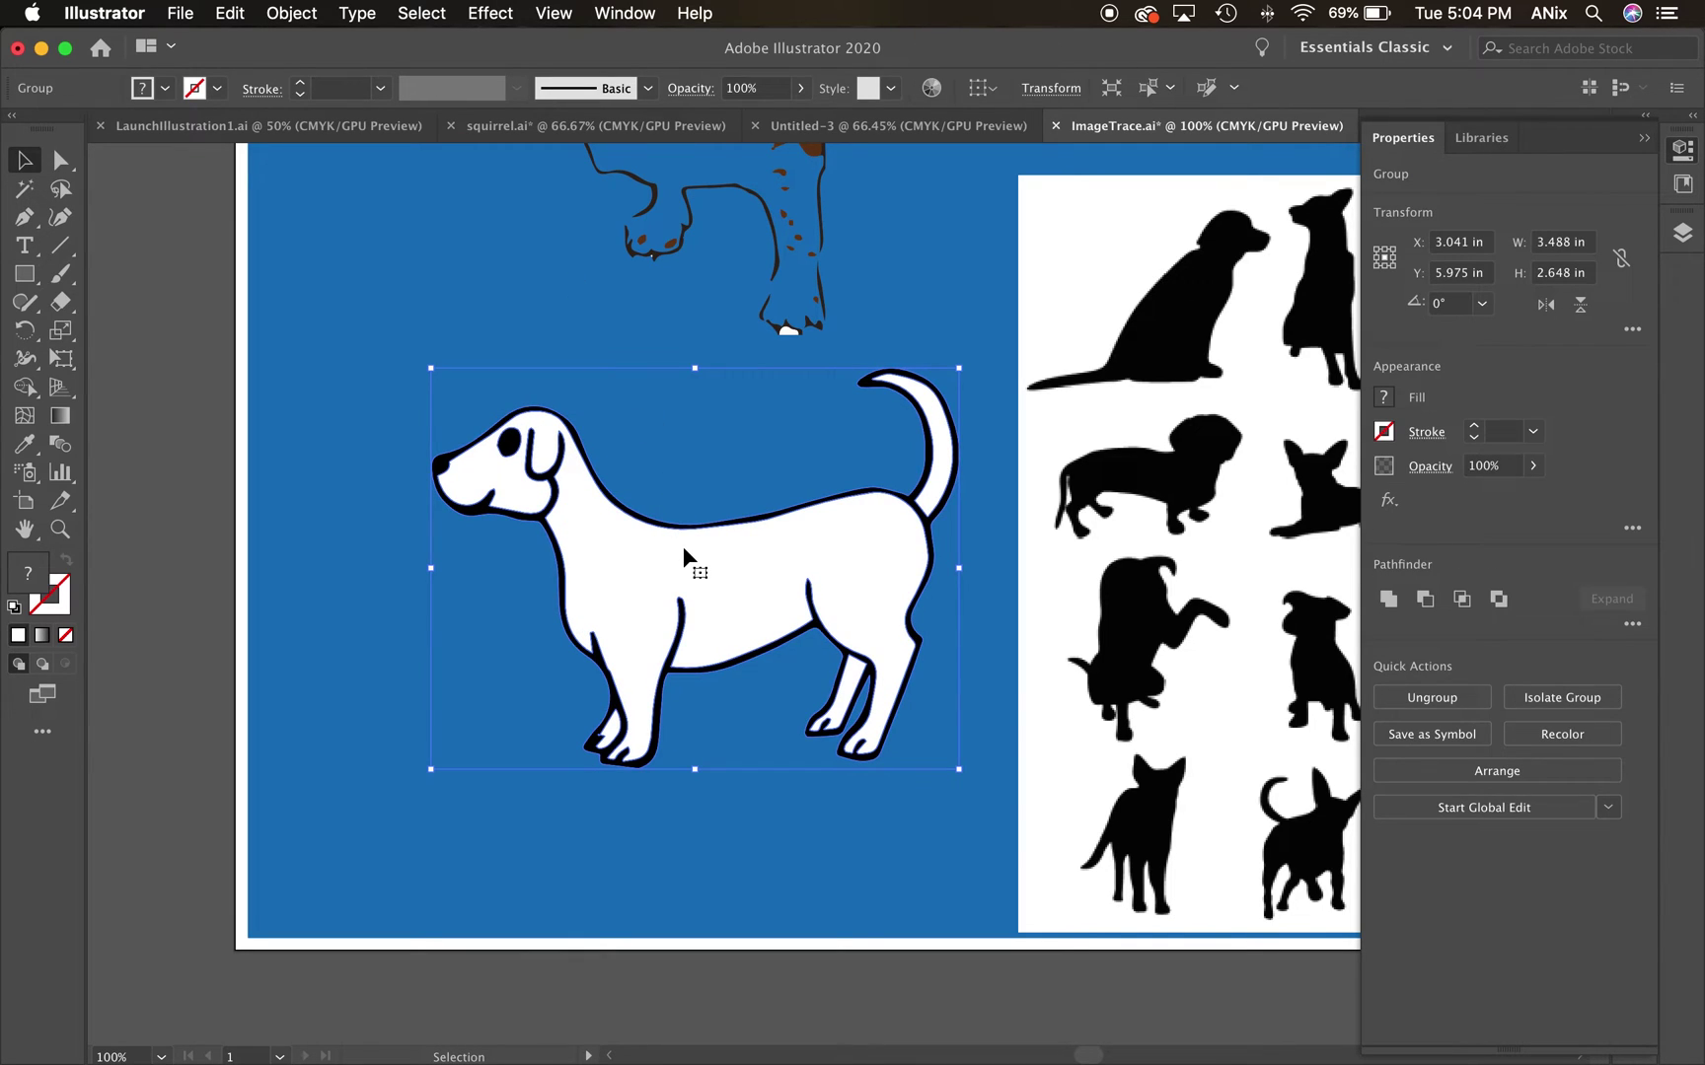
{"action": "key", "text": "a"}
{"action": "left_click", "coordinate": [611, 567]}
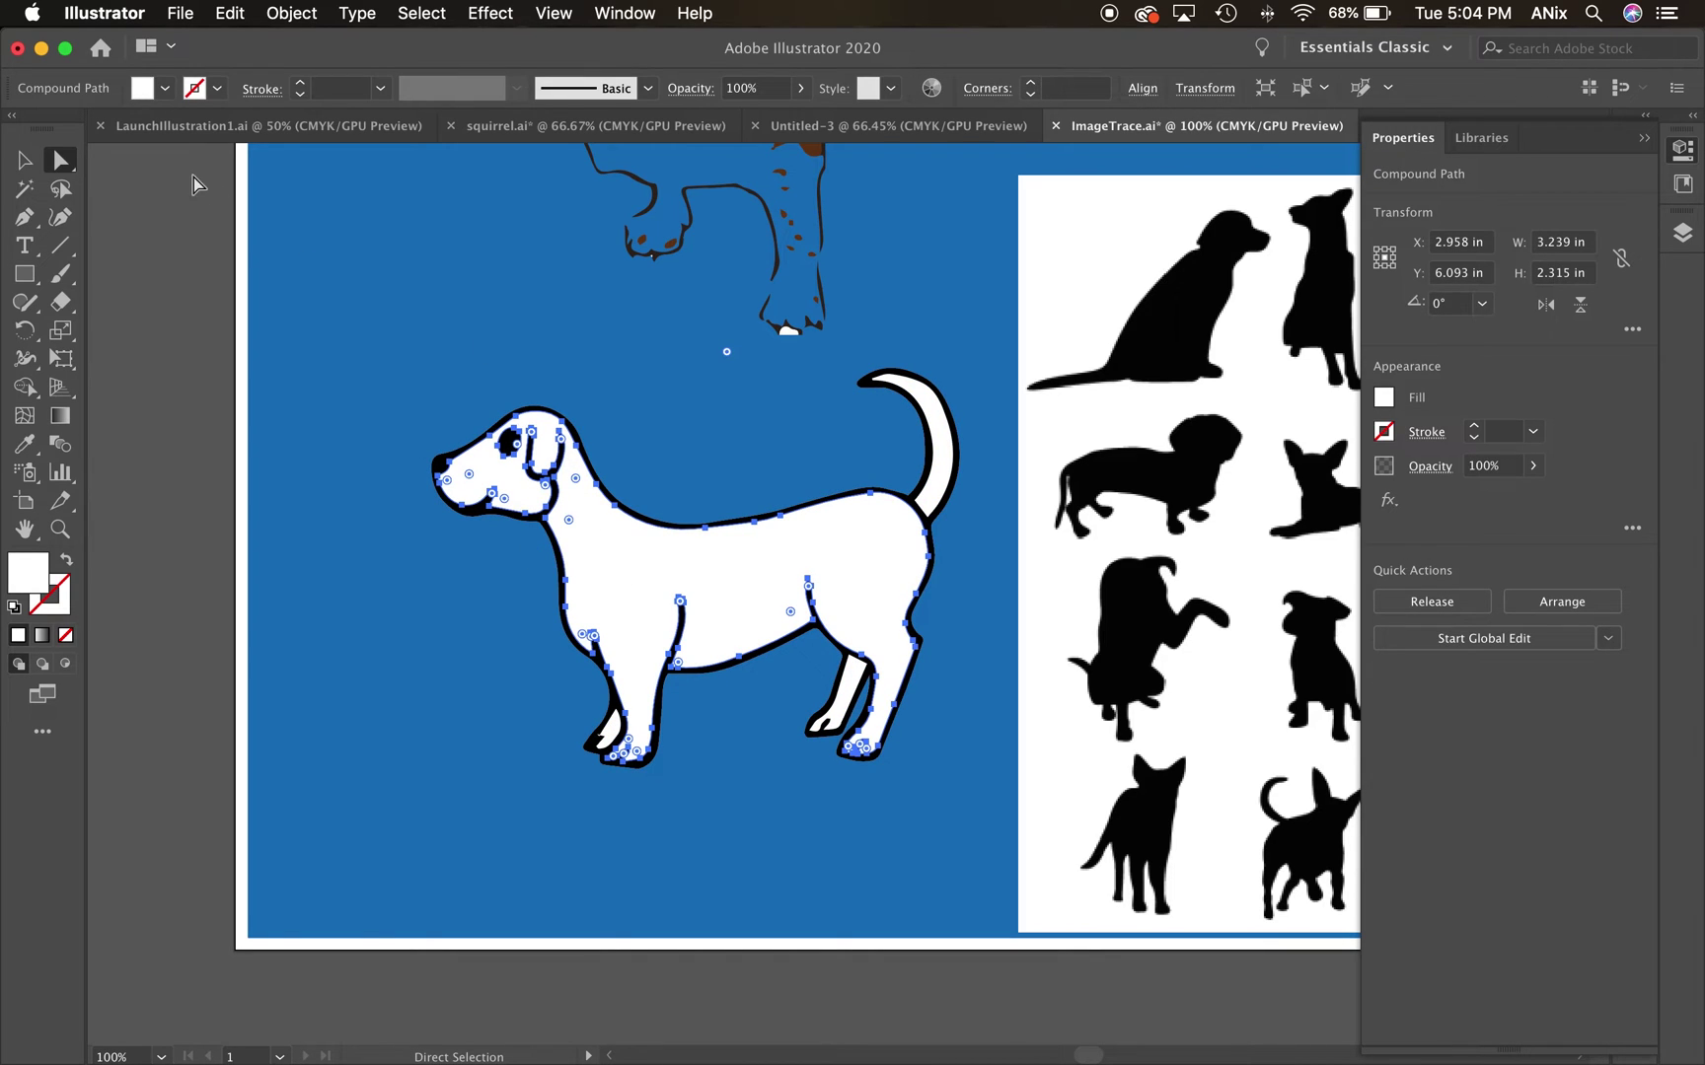
Select the whole line-drawn dog group and paint its body medium brown with the Live Paint Bucket.
{"action": "left_click", "coordinate": [24, 160]}
{"action": "left_click", "coordinate": [406, 281]}
{"action": "left_click", "coordinate": [613, 561]}
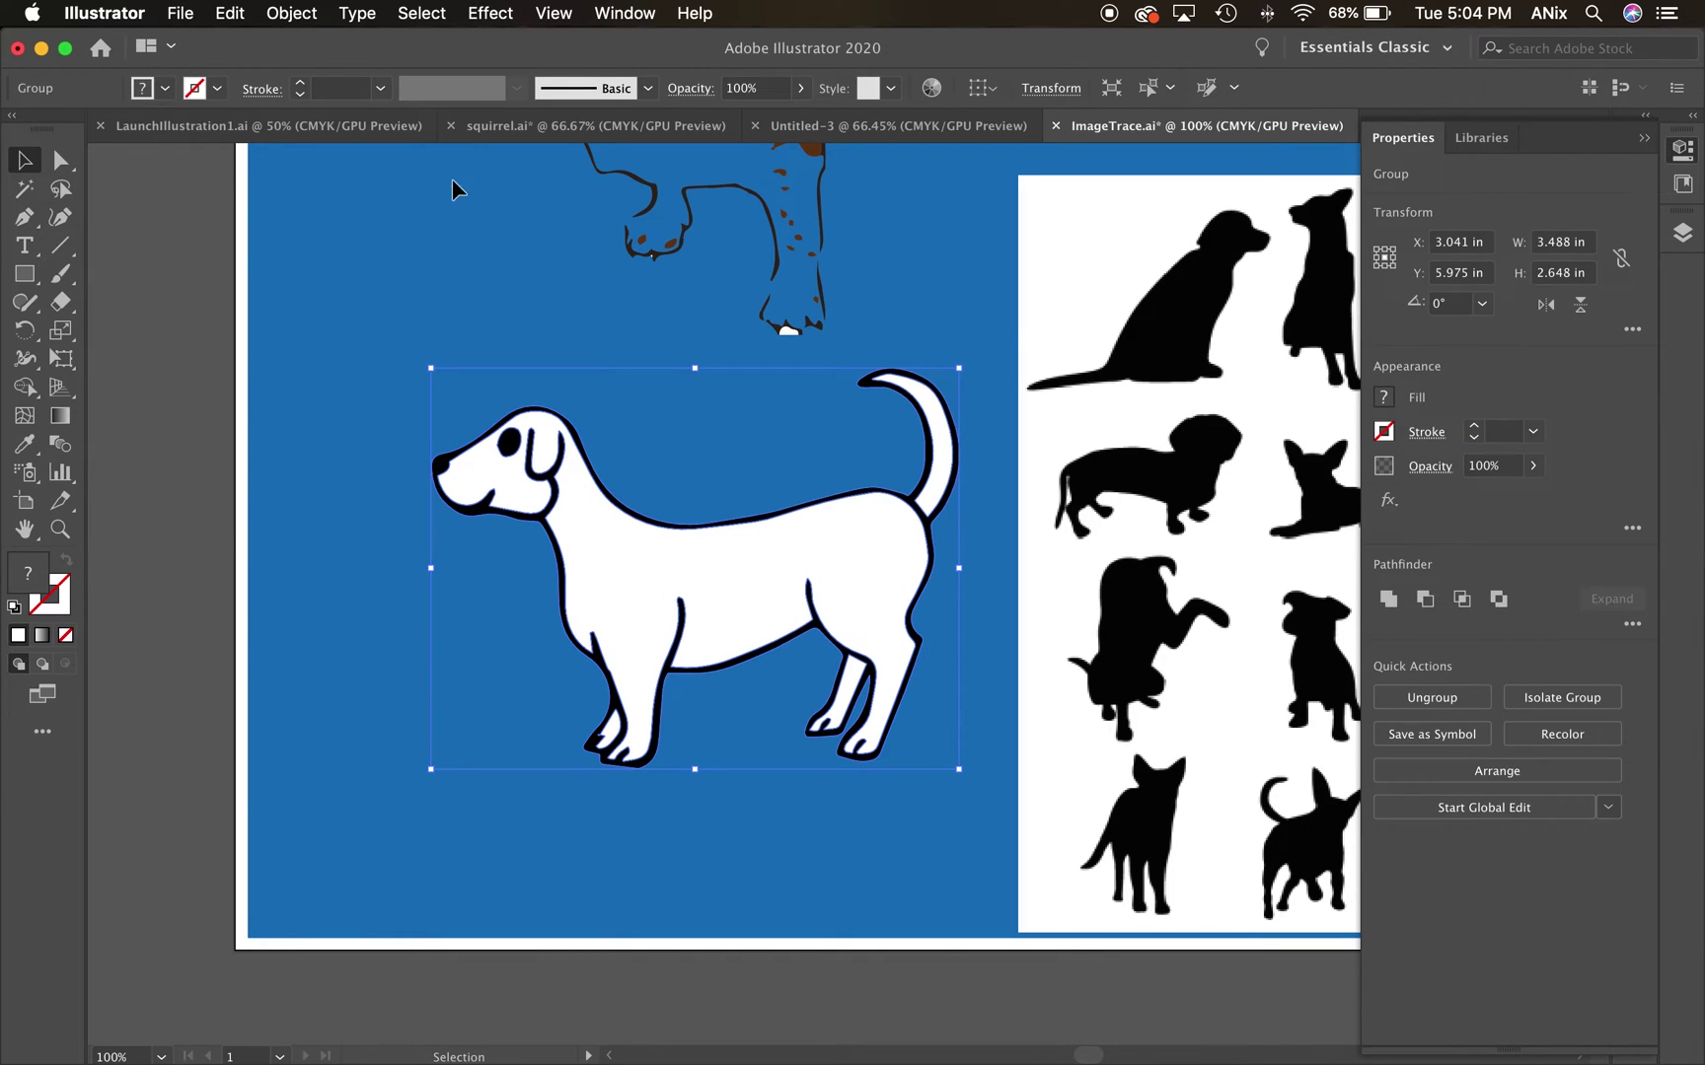
{"action": "left_click", "coordinate": [22, 393]}
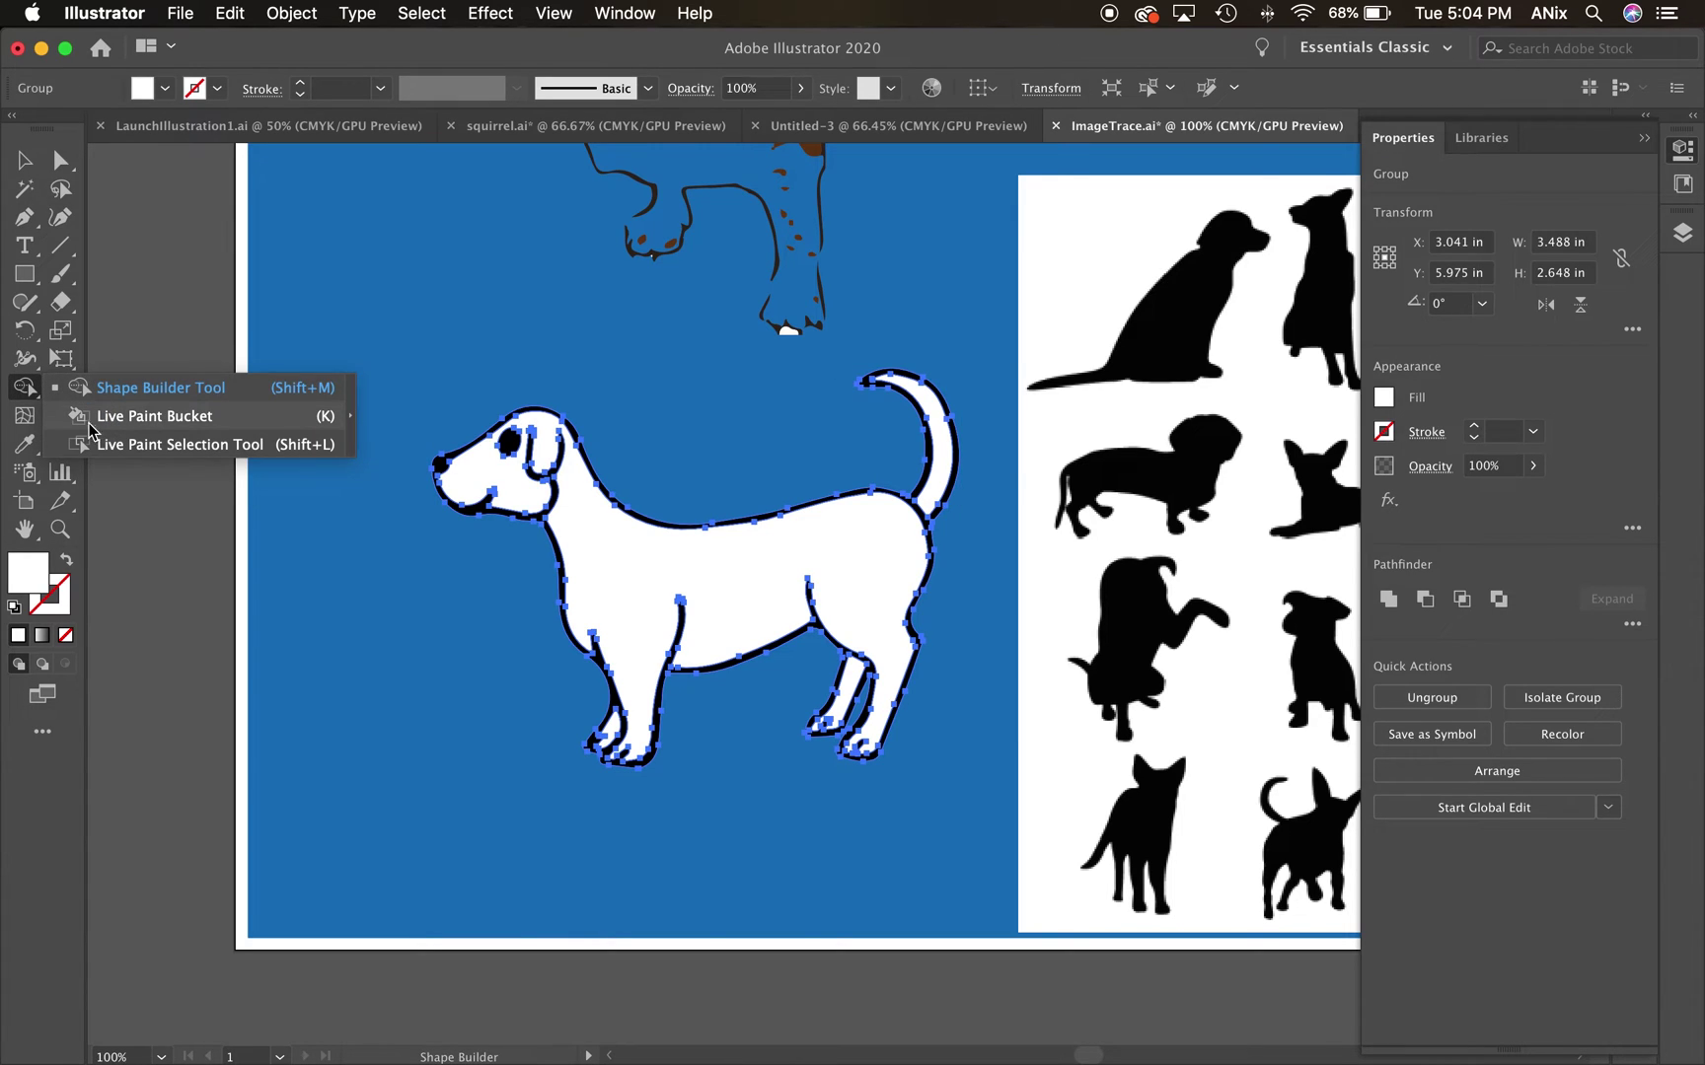
{"action": "left_click", "coordinate": [157, 415]}
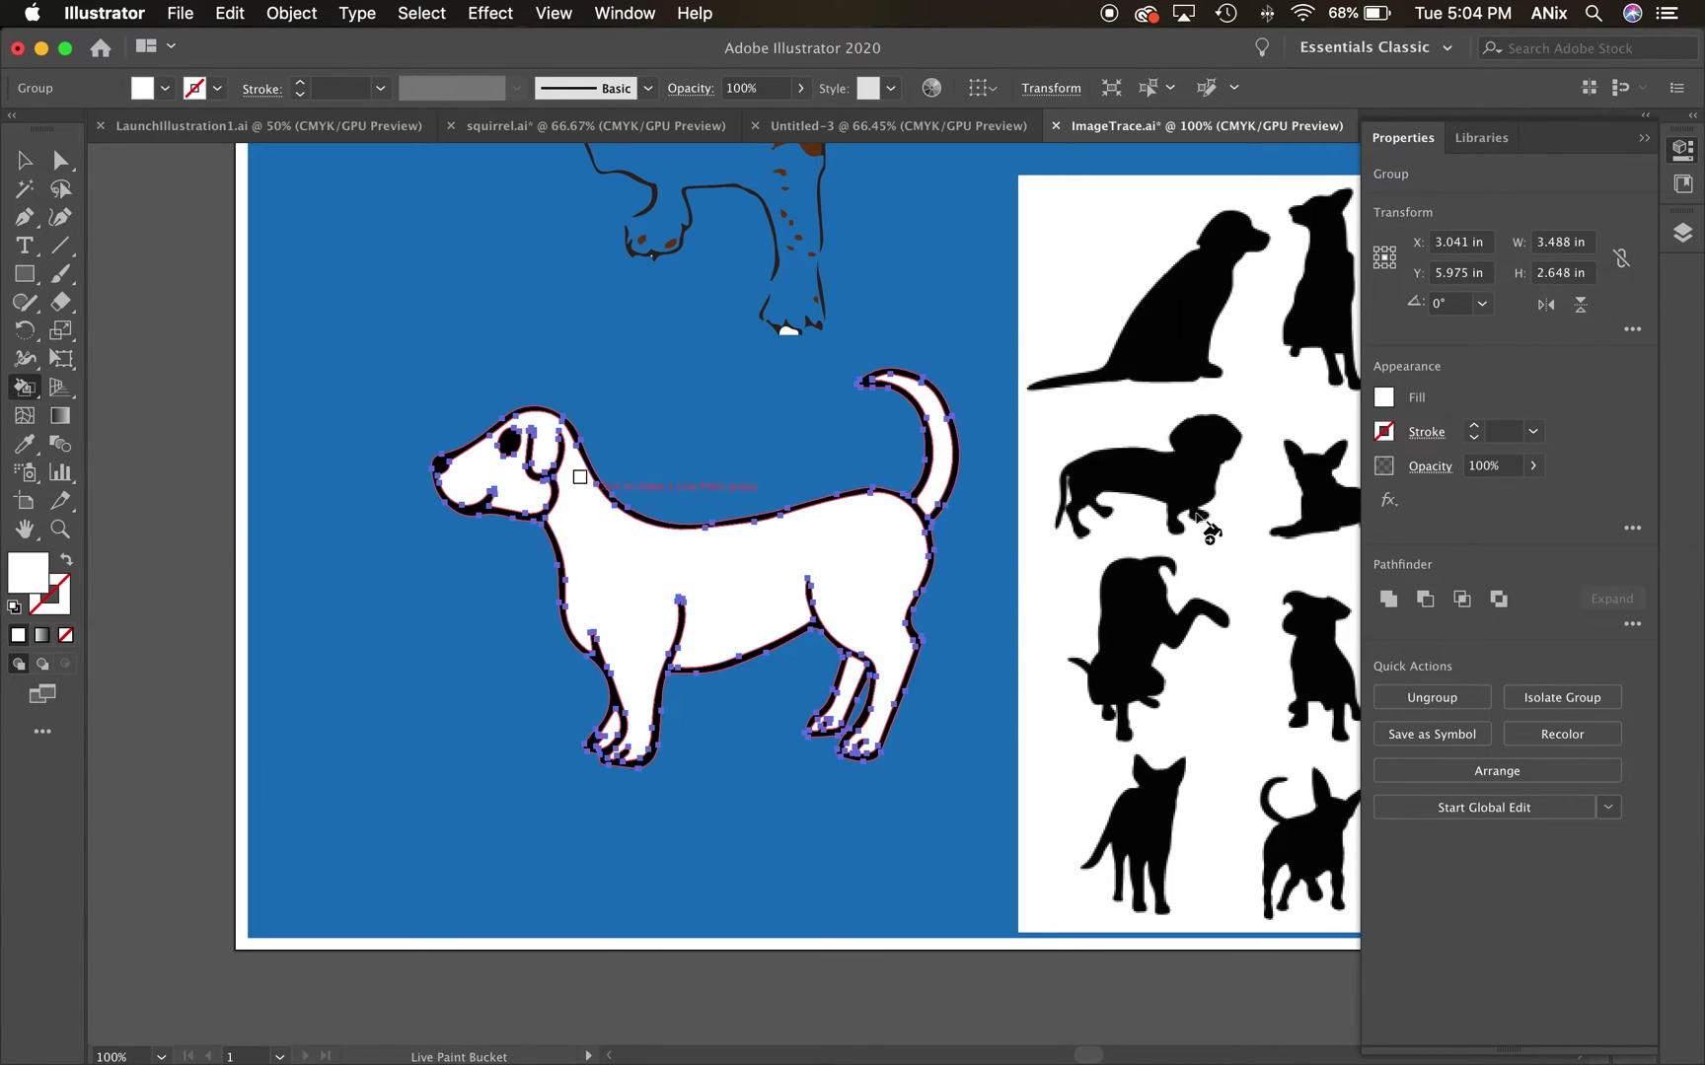
{"action": "left_click", "coordinate": [1384, 397]}
{"action": "left_click", "coordinate": [1241, 516]}
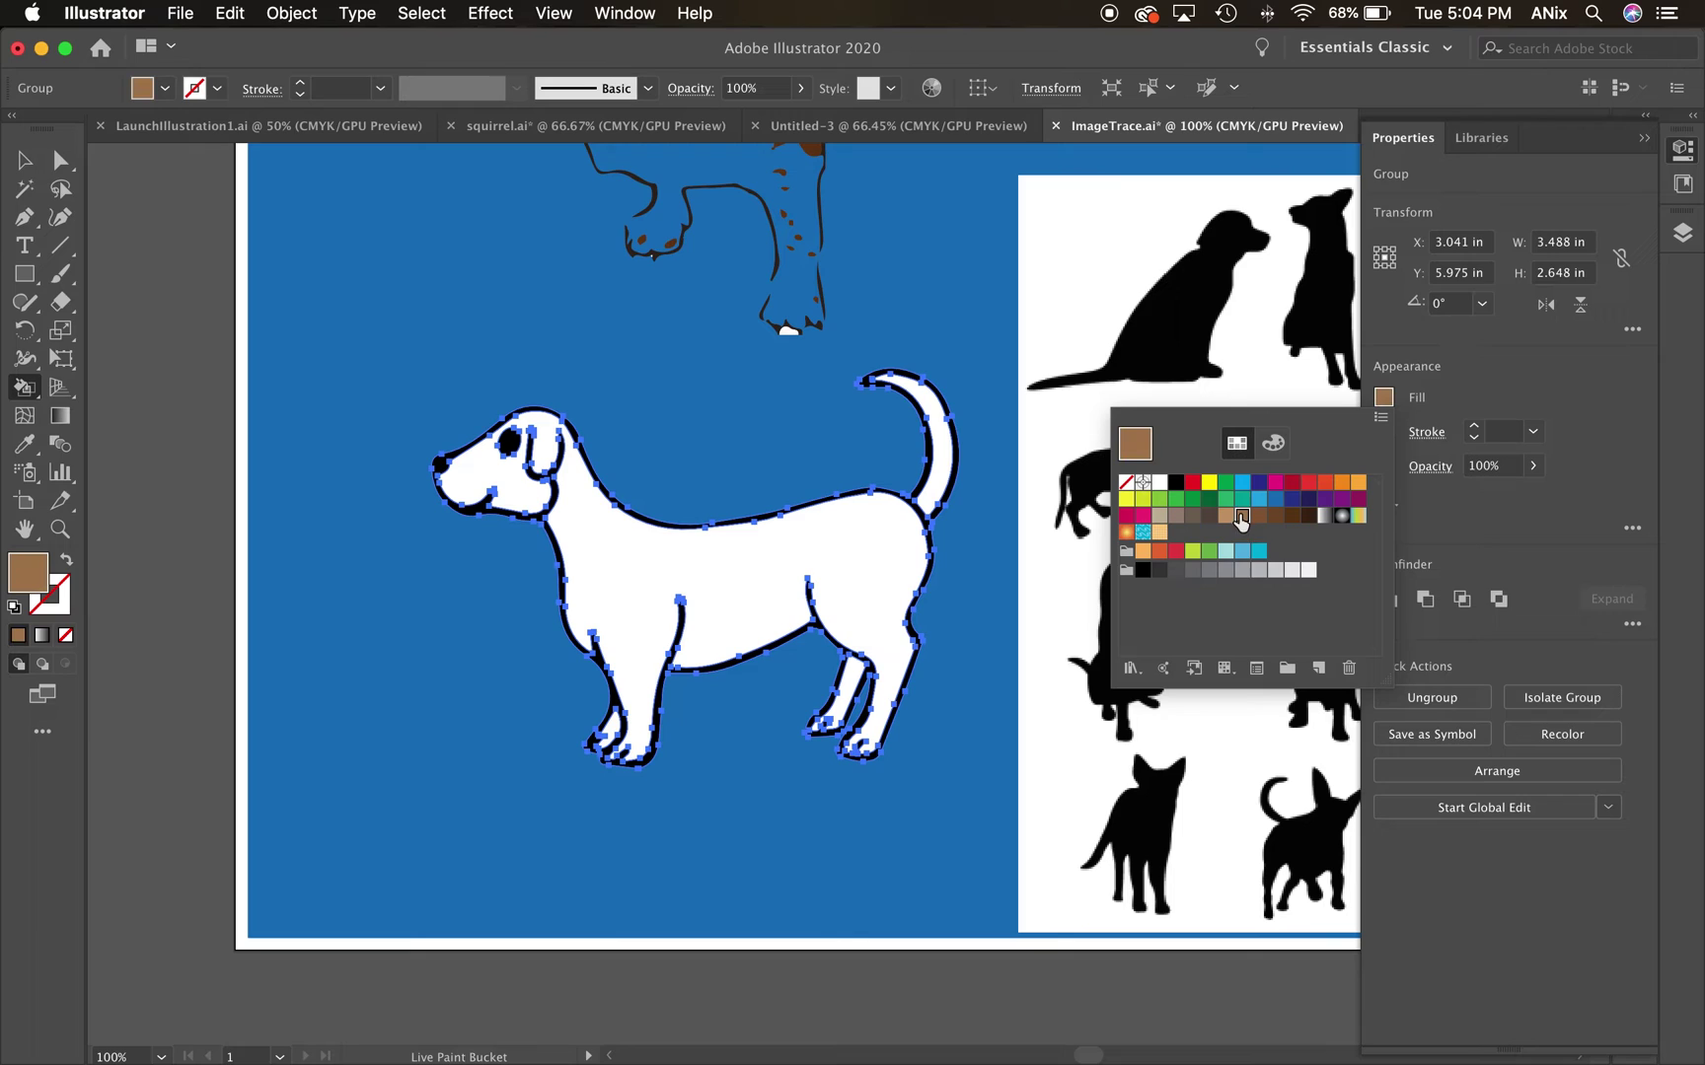
{"action": "left_click", "coordinate": [846, 563]}
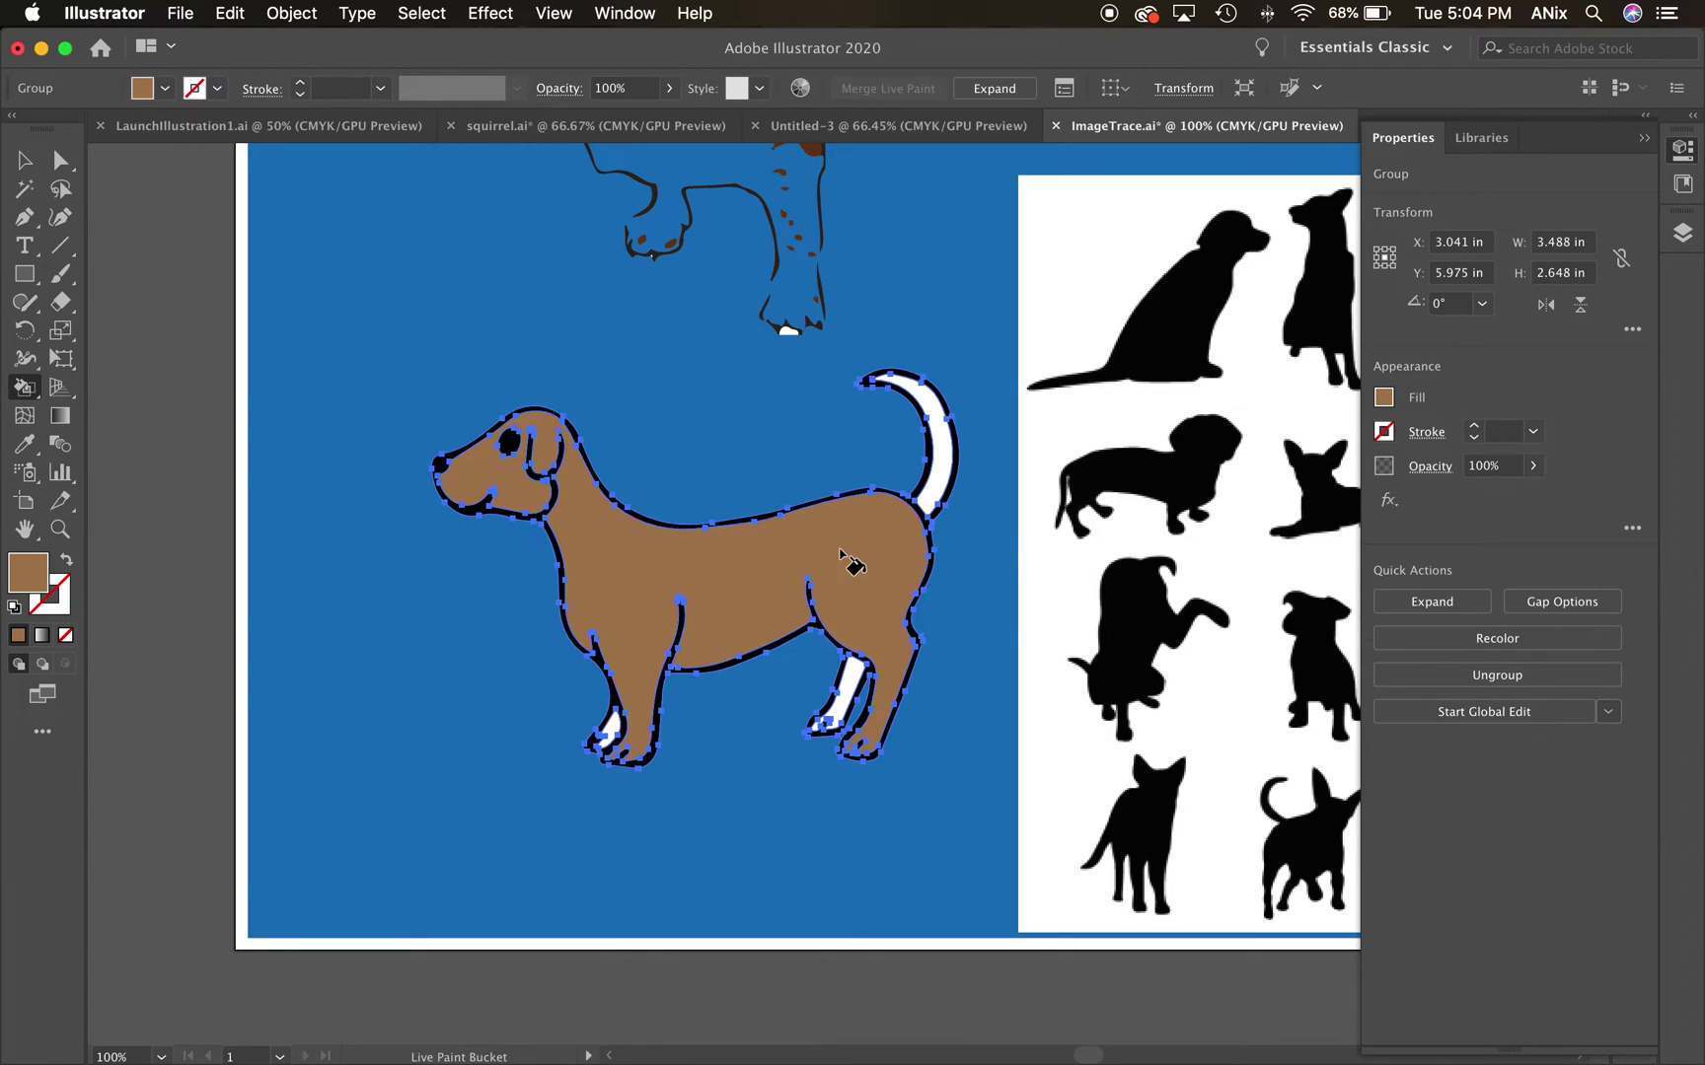
Paint the line-drawn dog's tail and its two far legs with the same medium brown.
{"action": "left_click", "coordinate": [937, 472]}
{"action": "left_click", "coordinate": [846, 690]}
{"action": "left_click", "coordinate": [612, 730]}
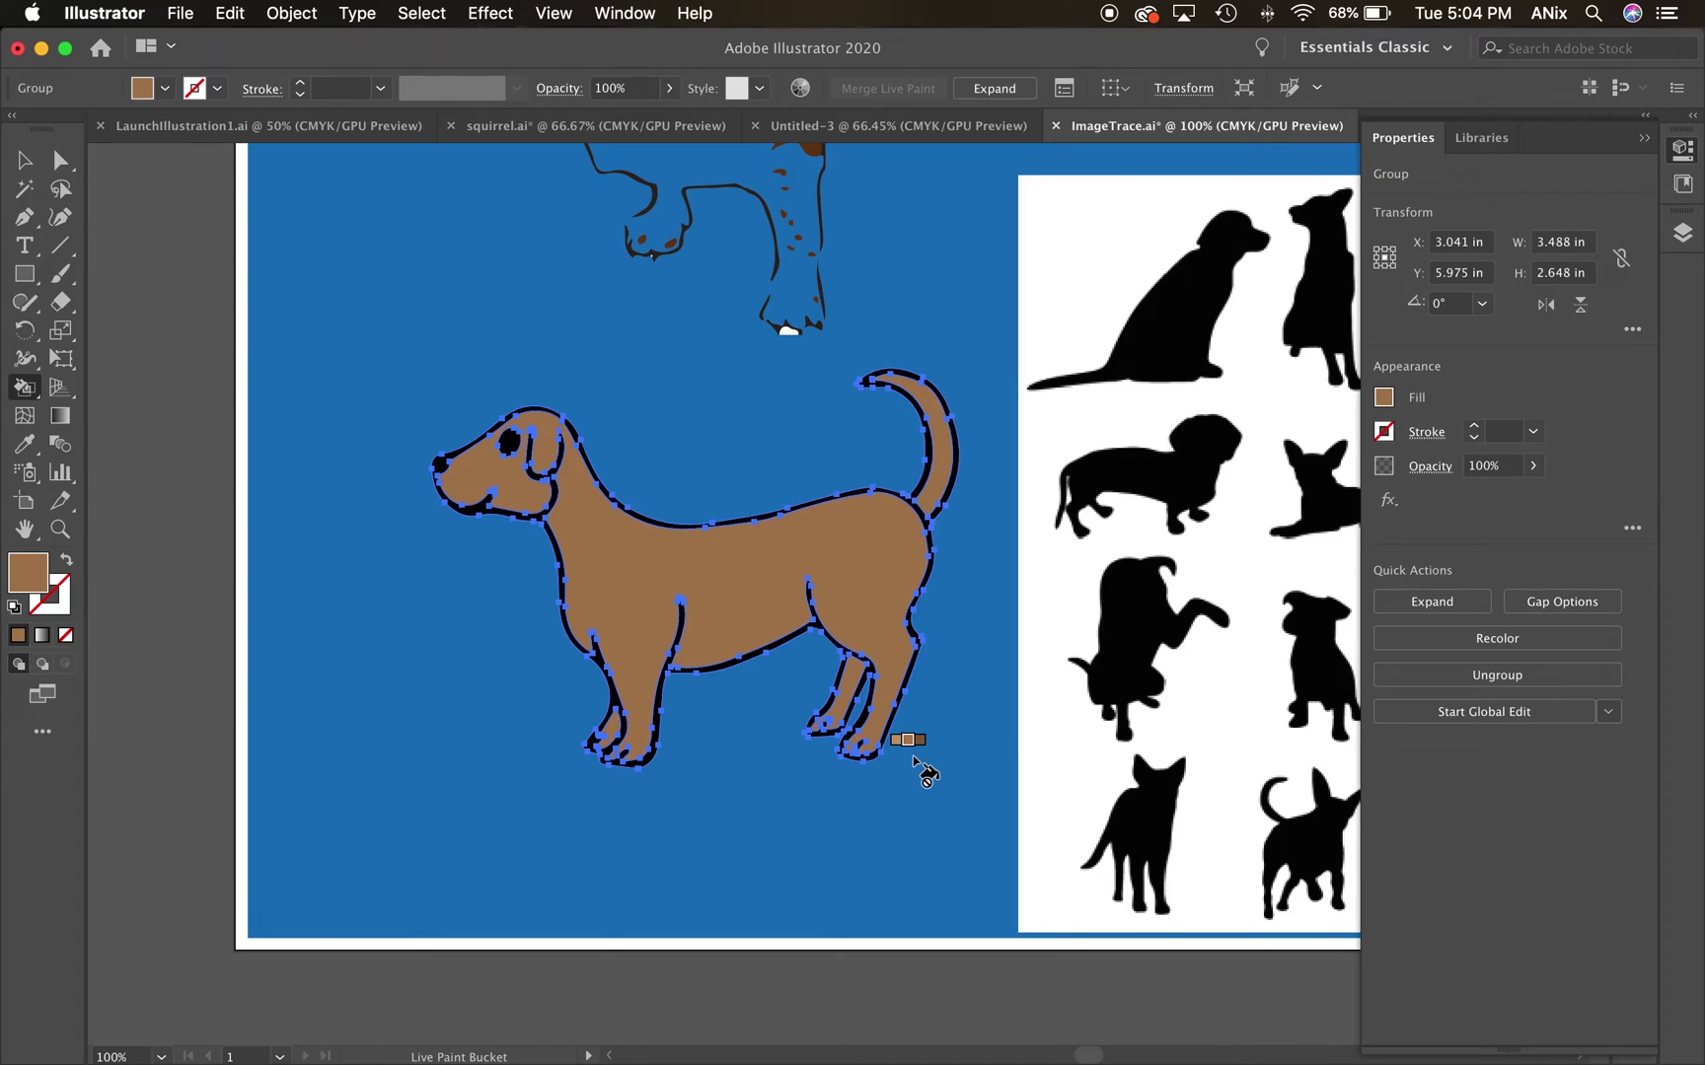
{"action": "left_click", "coordinate": [25, 165]}
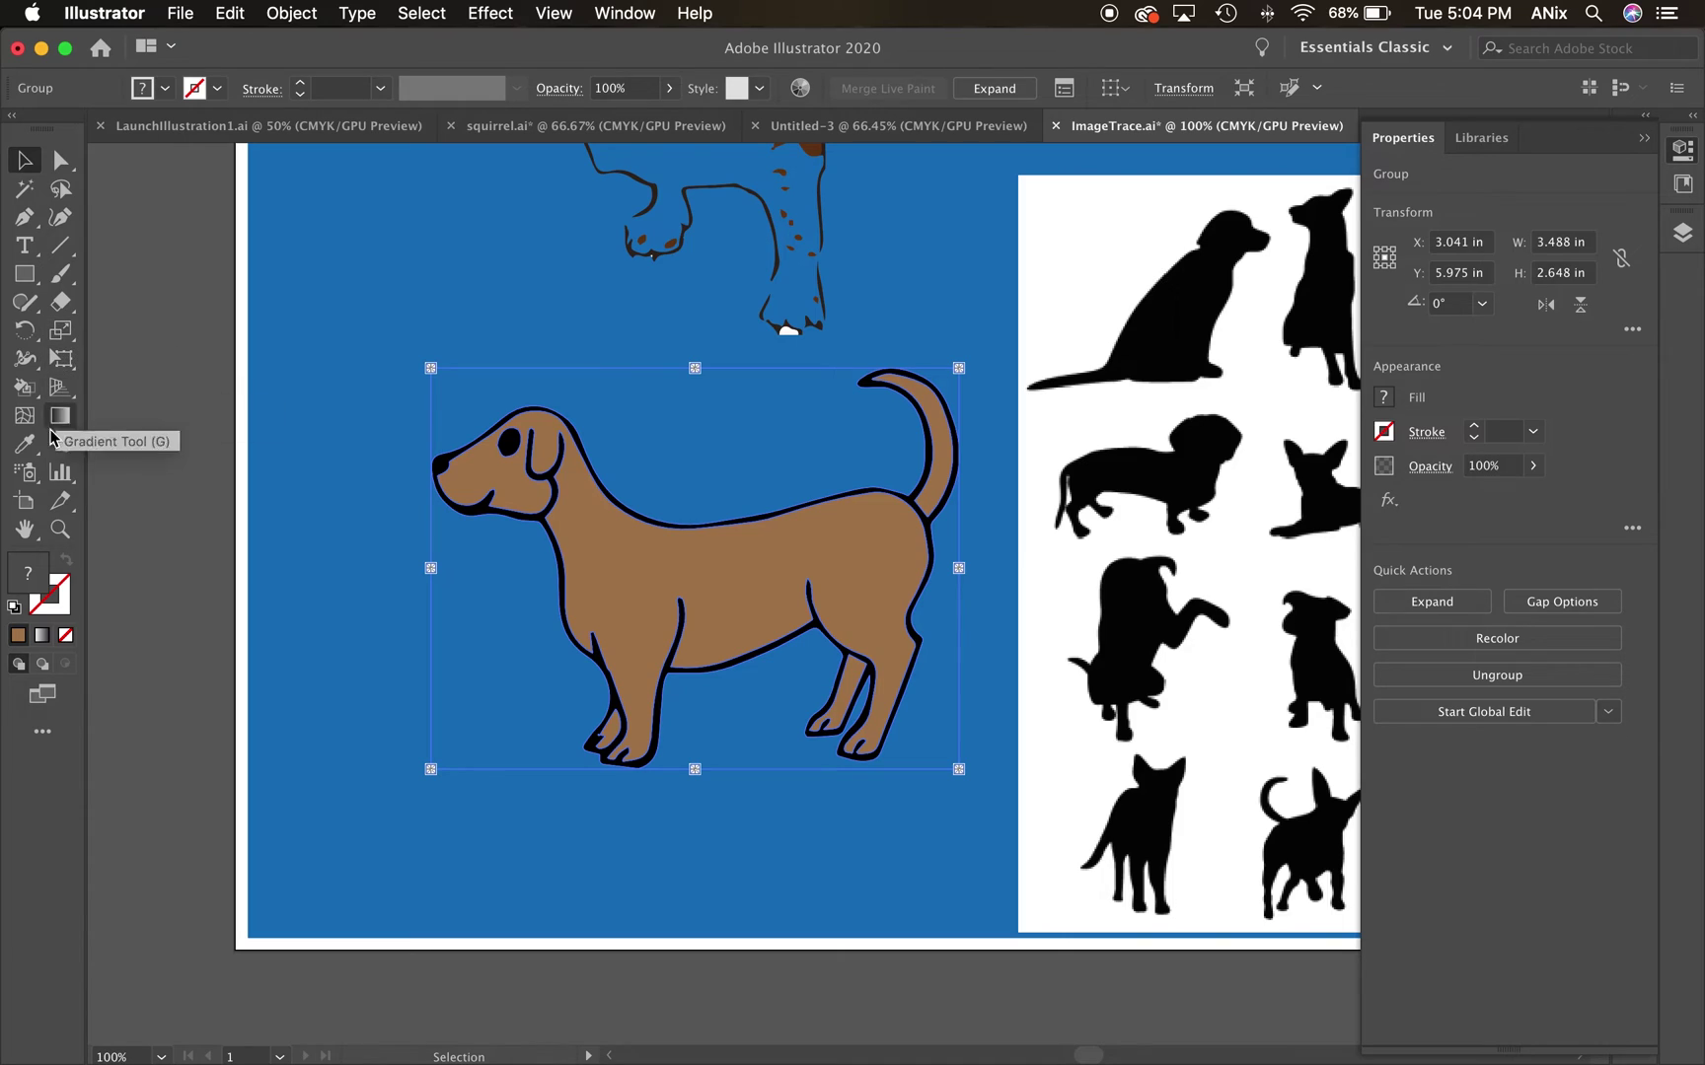
Use Puppet Warp on the brown line-drawn dog to pull its muzzle slightly inward and stretch its front legs forward.
{"action": "left_click", "coordinate": [60, 361]}
{"action": "left_click", "coordinate": [59, 363]}
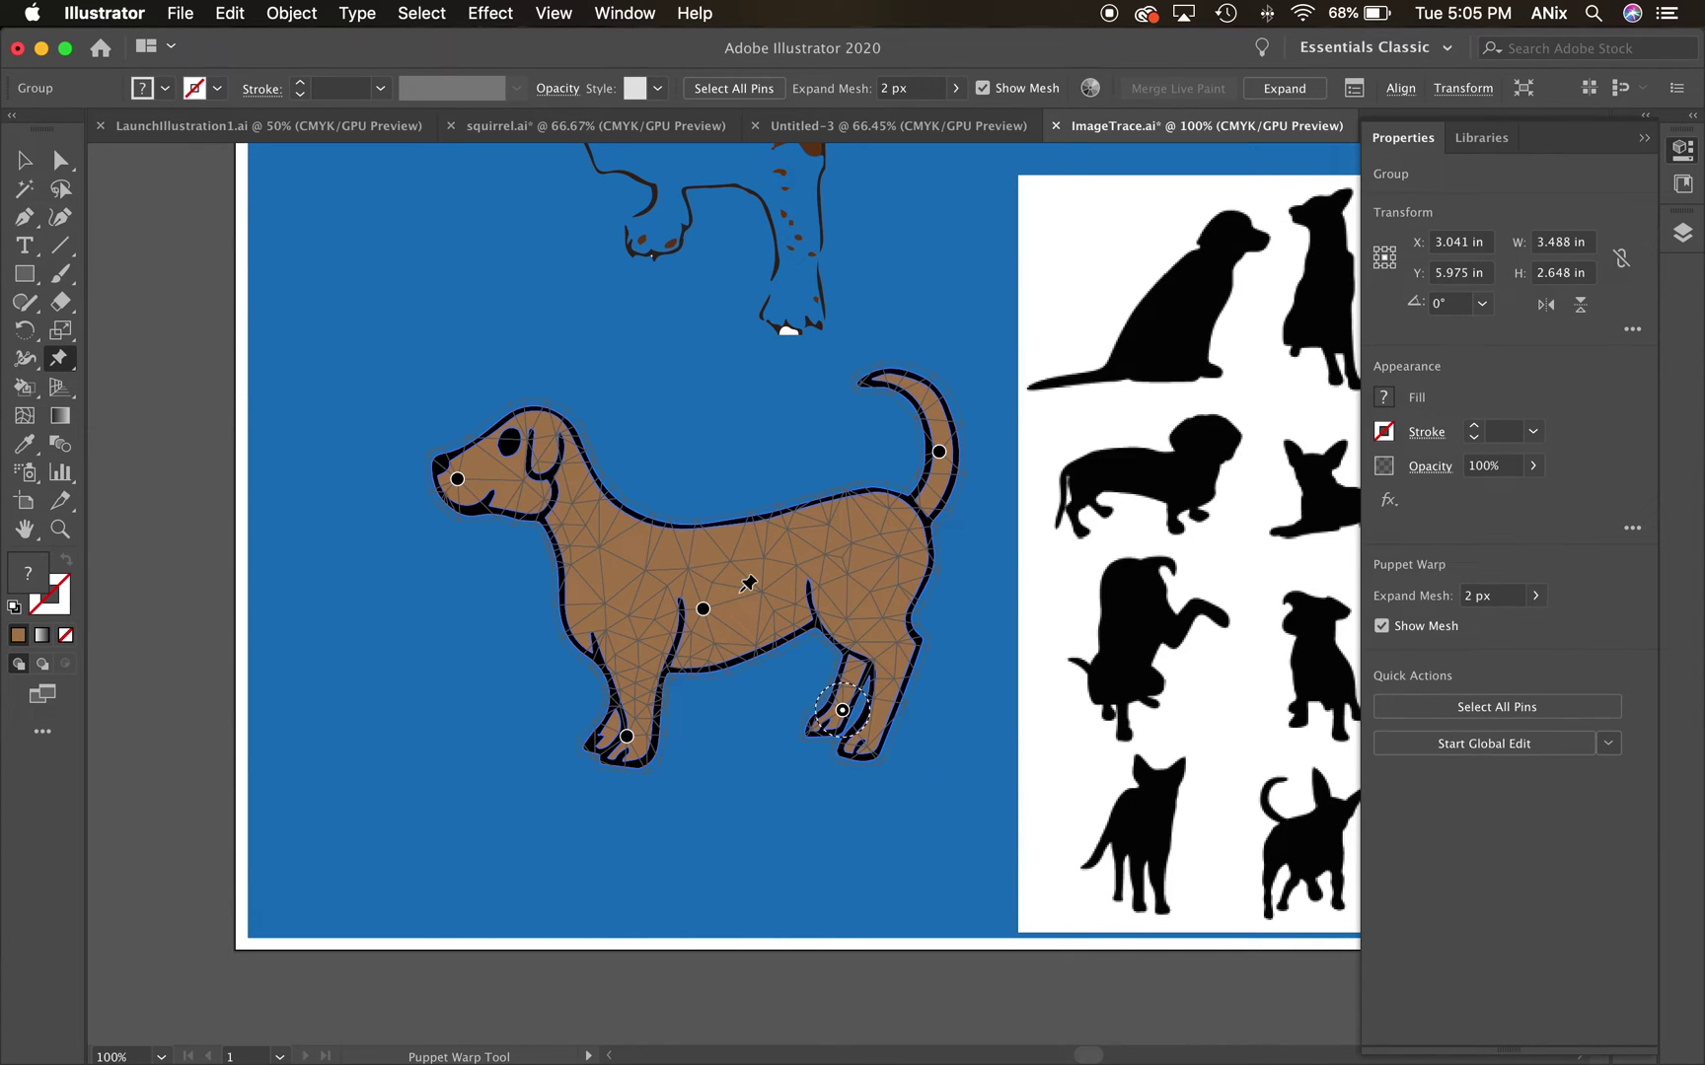
{"action": "mouse_move", "coordinate": [459, 481]}
{"action": "left_mouse_down"}
{"action": "mouse_move", "coordinate": [493, 462]}
{"action": "mouse_move", "coordinate": [449, 451]}
{"action": "mouse_move", "coordinate": [484, 481]}
{"action": "left_mouse_up"}
{"action": "left_click_drag", "start_coordinate": [627, 736], "coordinate": [483, 628]}
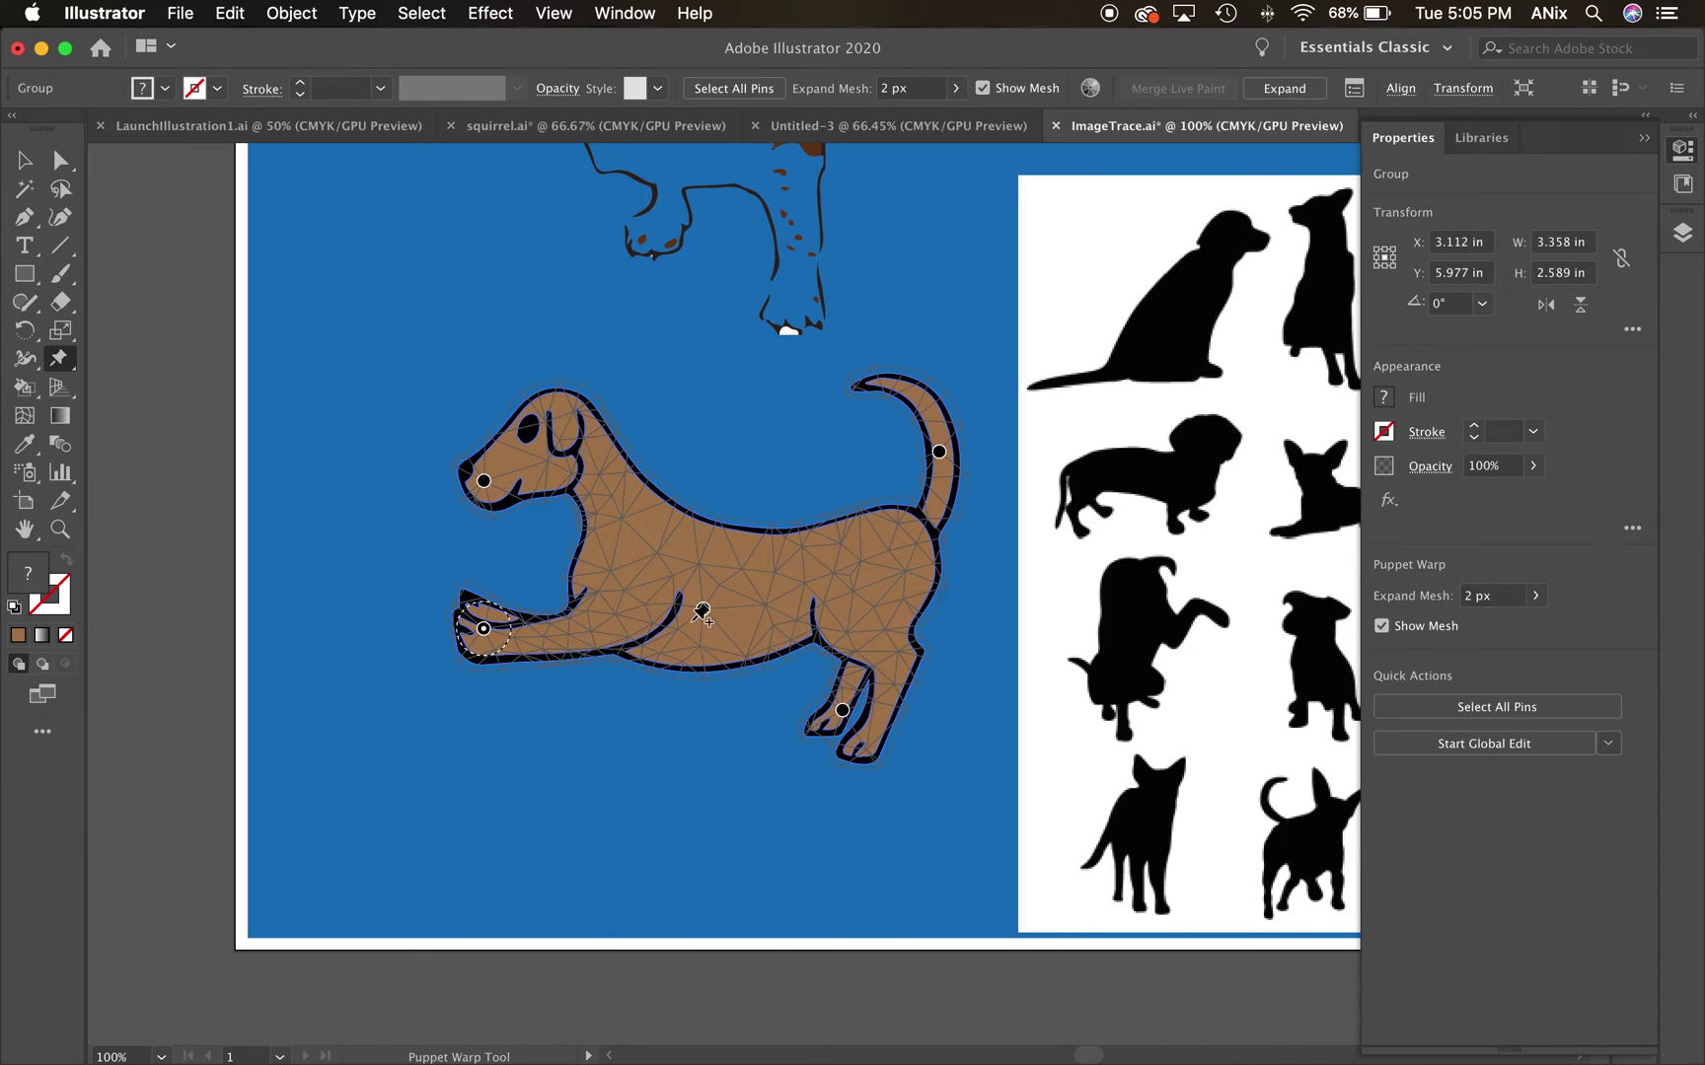
Move the warp pins on the belly, hind legs and tail to fold the dog's rear underneath it.
{"action": "left_click_drag", "start_coordinate": [703, 609], "coordinate": [678, 572]}
{"action": "left_click_drag", "start_coordinate": [842, 709], "coordinate": [526, 646]}
{"action": "left_click_drag", "start_coordinate": [939, 452], "coordinate": [772, 614]}
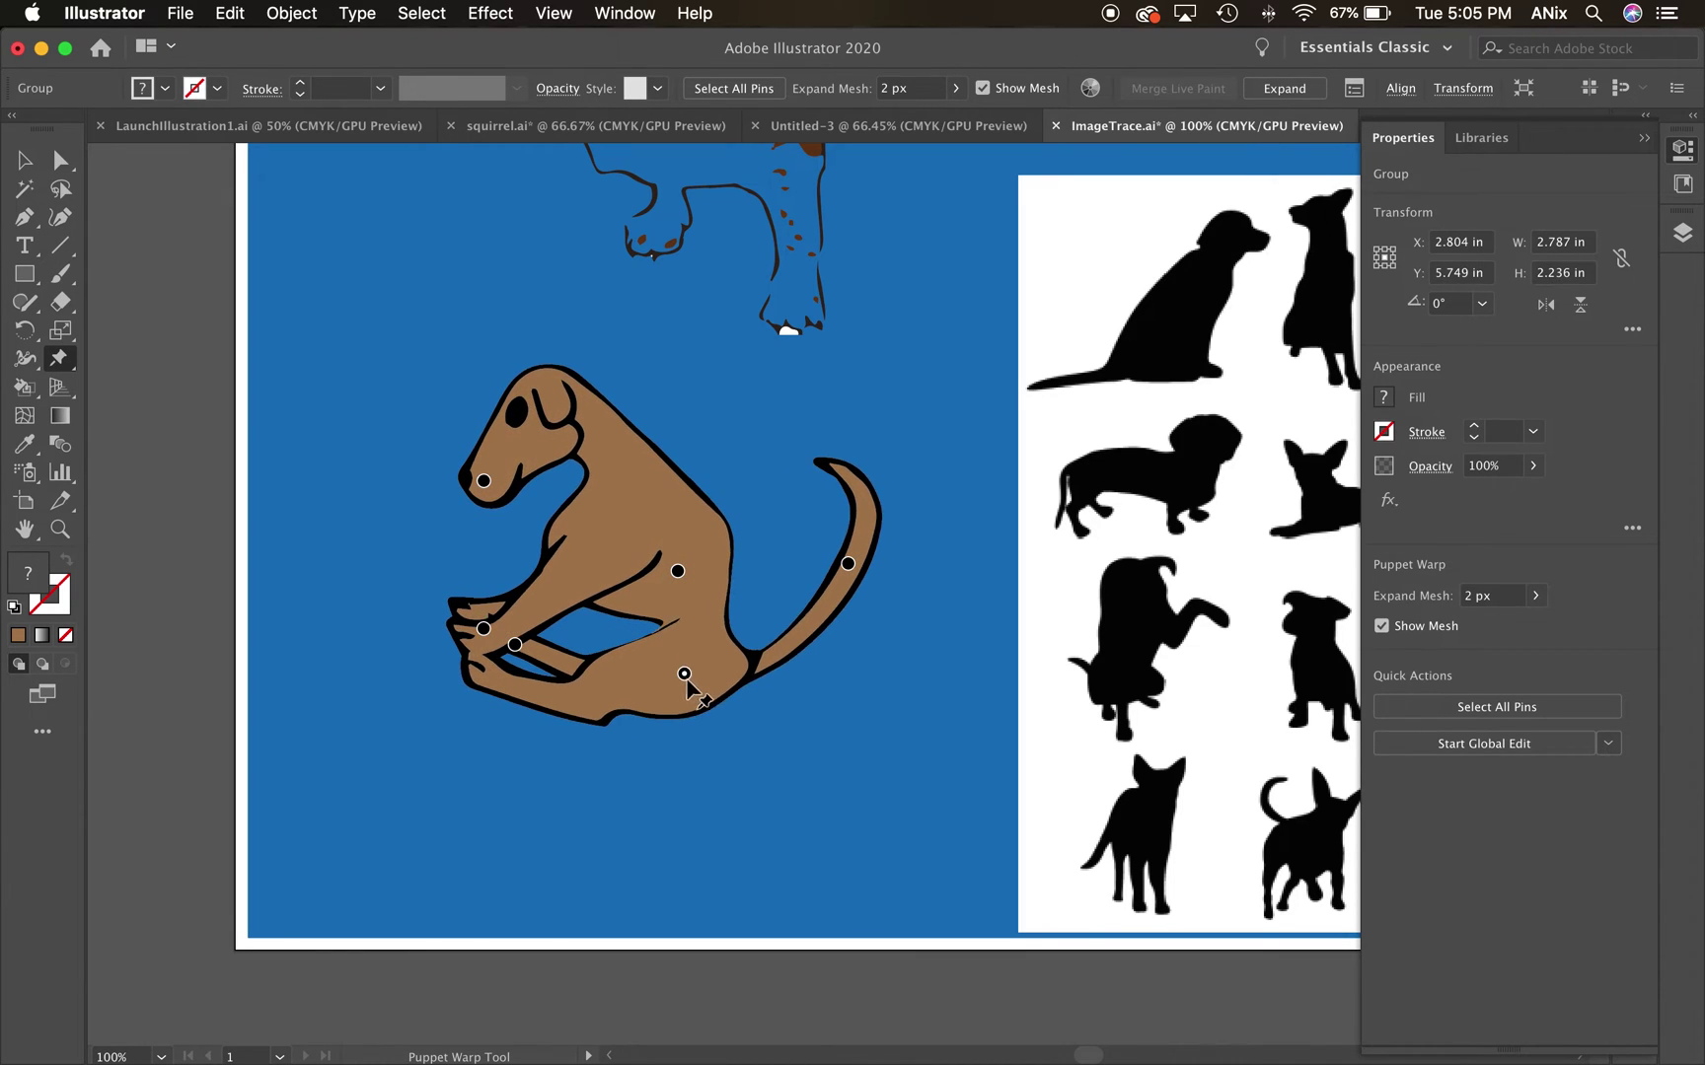
Refine the dog's sitting pose by adjusting the warp pins on its haunch, legs, tail and muzzle.
{"action": "left_click_drag", "start_coordinate": [710, 624], "coordinate": [734, 626]}
{"action": "left_click_drag", "start_coordinate": [515, 644], "coordinate": [570, 703]}
{"action": "left_click_drag", "start_coordinate": [733, 627], "coordinate": [724, 679]}
{"action": "left_click", "coordinate": [847, 565]}
{"action": "left_click_drag", "start_coordinate": [833, 587], "coordinate": [808, 607]}
{"action": "mouse_move", "coordinate": [485, 483]}
{"action": "left_mouse_down"}
{"action": "mouse_move", "coordinate": [528, 463]}
{"action": "mouse_move", "coordinate": [514, 493]}
{"action": "left_mouse_up"}
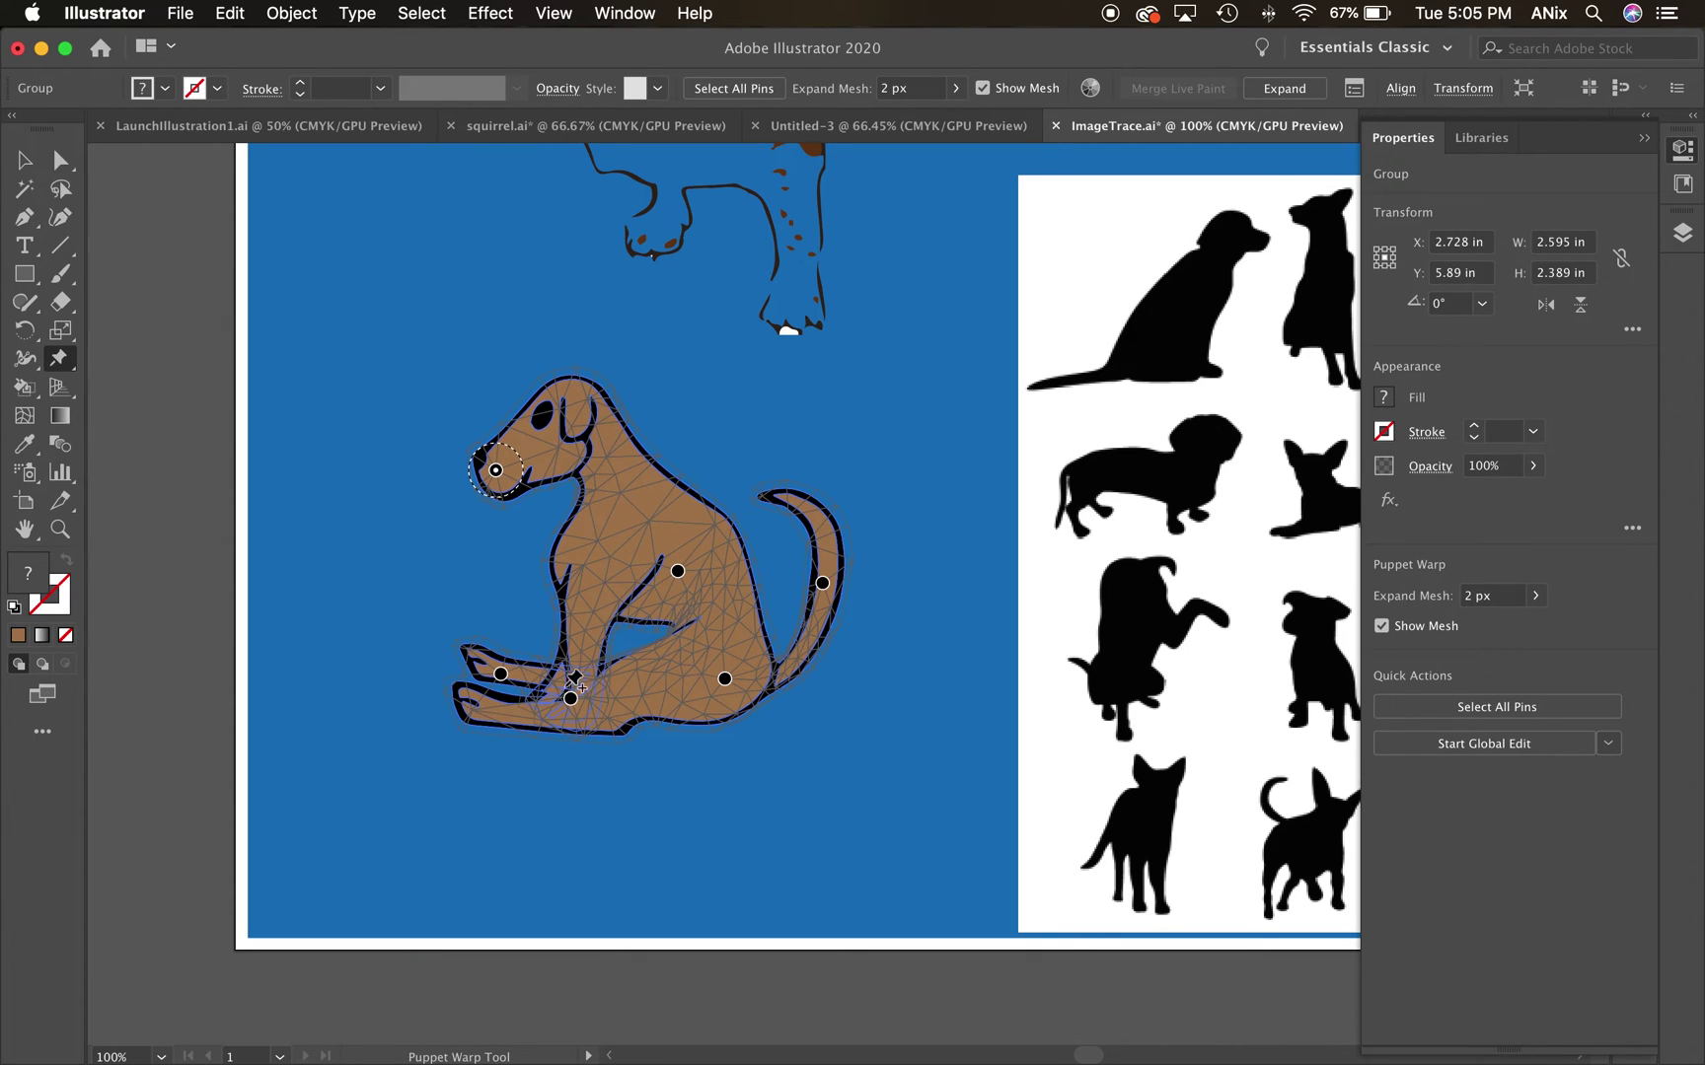
{"action": "left_click_drag", "start_coordinate": [570, 698], "coordinate": [570, 669]}
{"action": "left_click", "coordinate": [29, 162]}
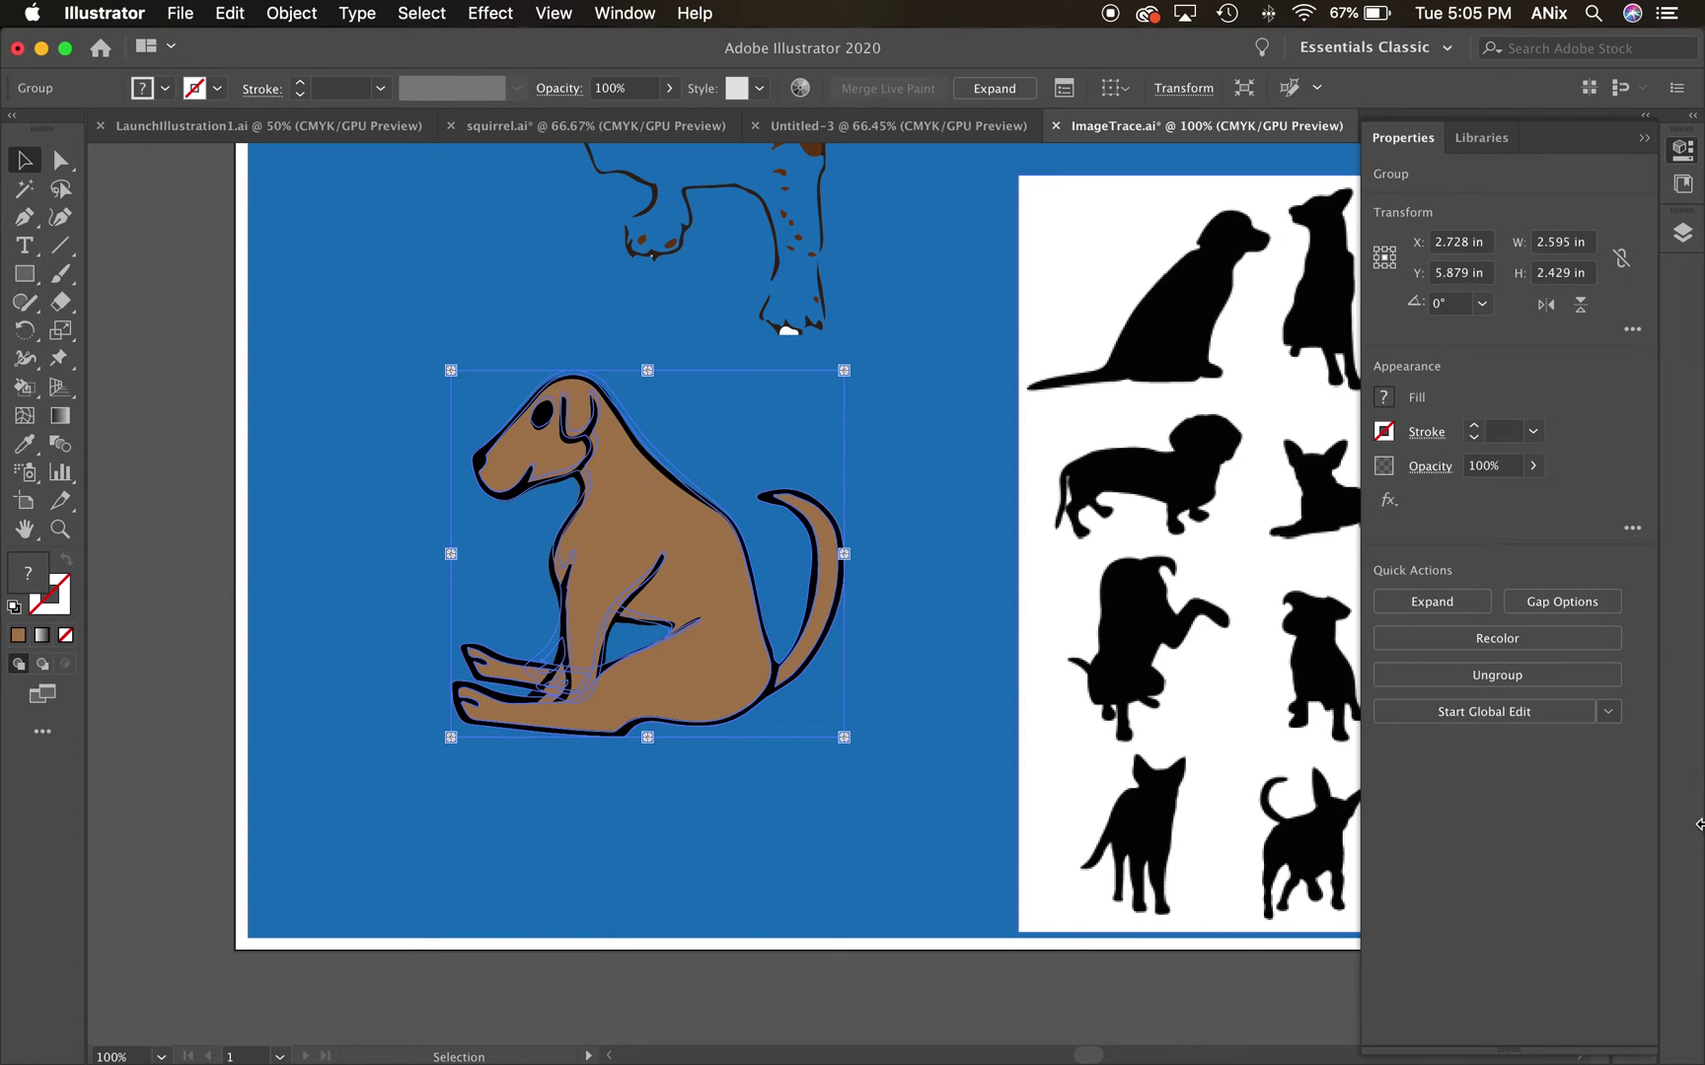
Trace the image of black dog silhouettes with the default preset, expand the result into paths and deselect it.
{"action": "left_click_drag", "start_coordinate": [1206, 572], "coordinate": [596, 604]}
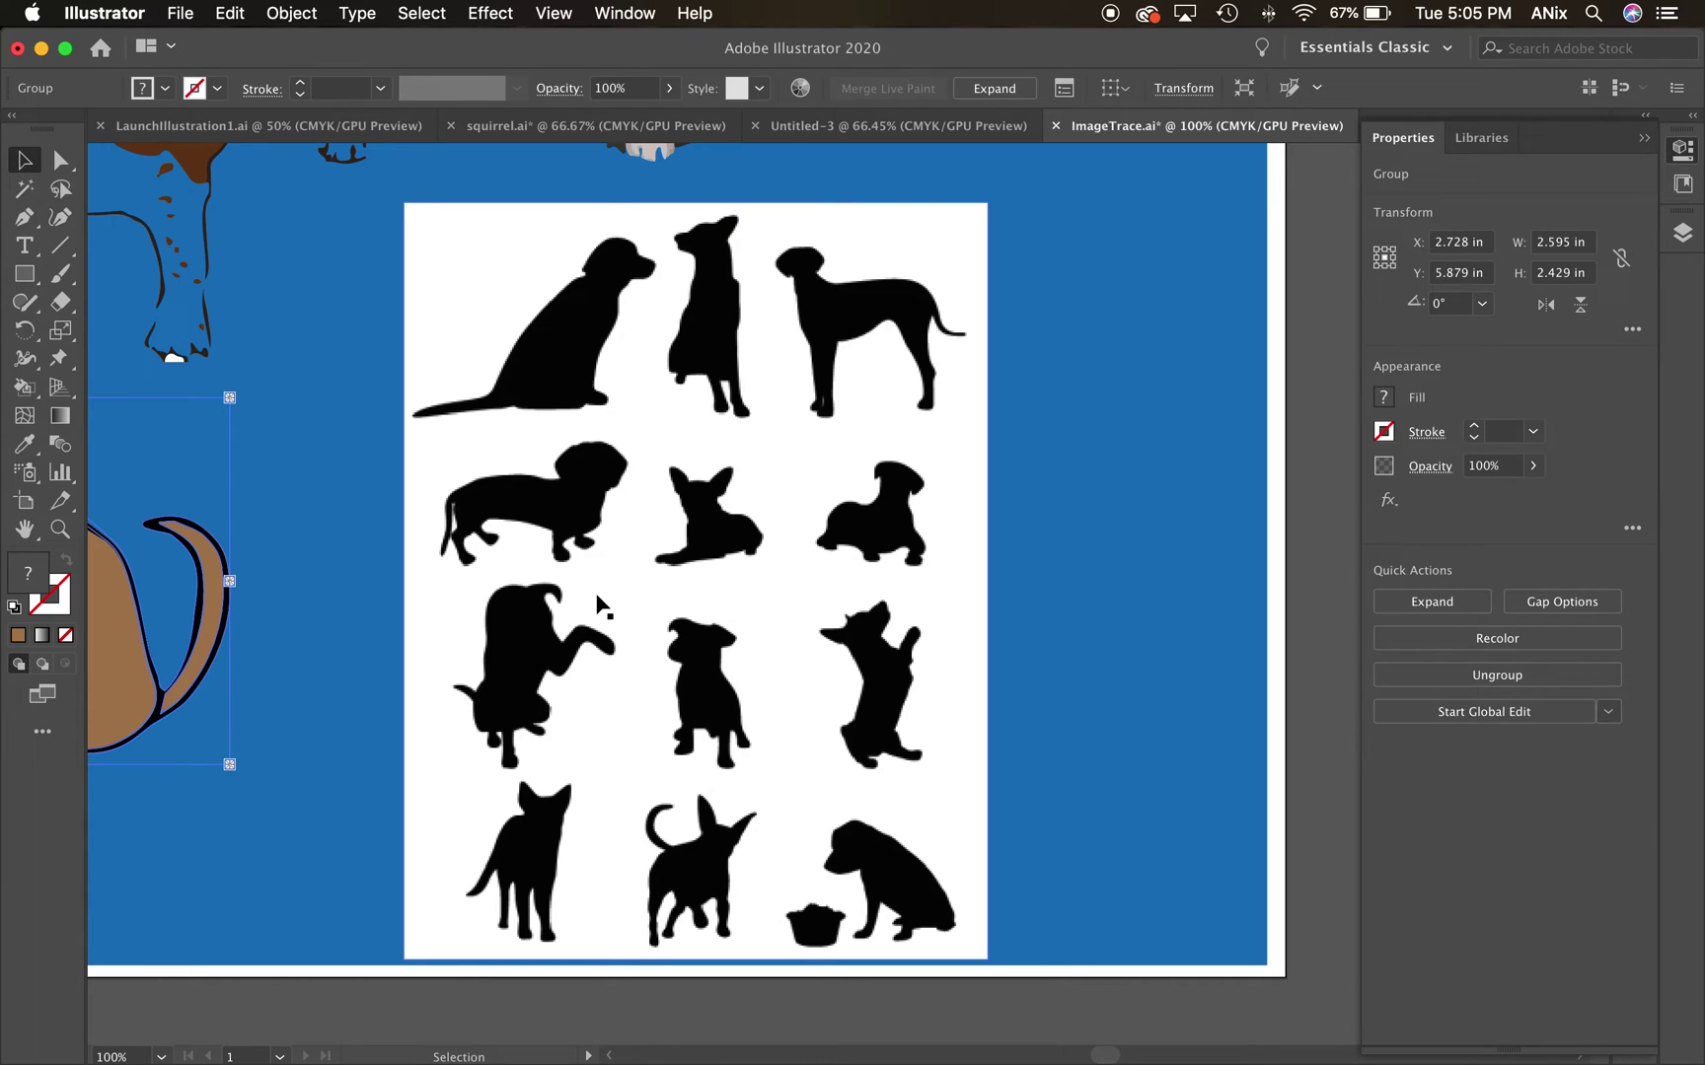
{"action": "left_click", "coordinate": [548, 404]}
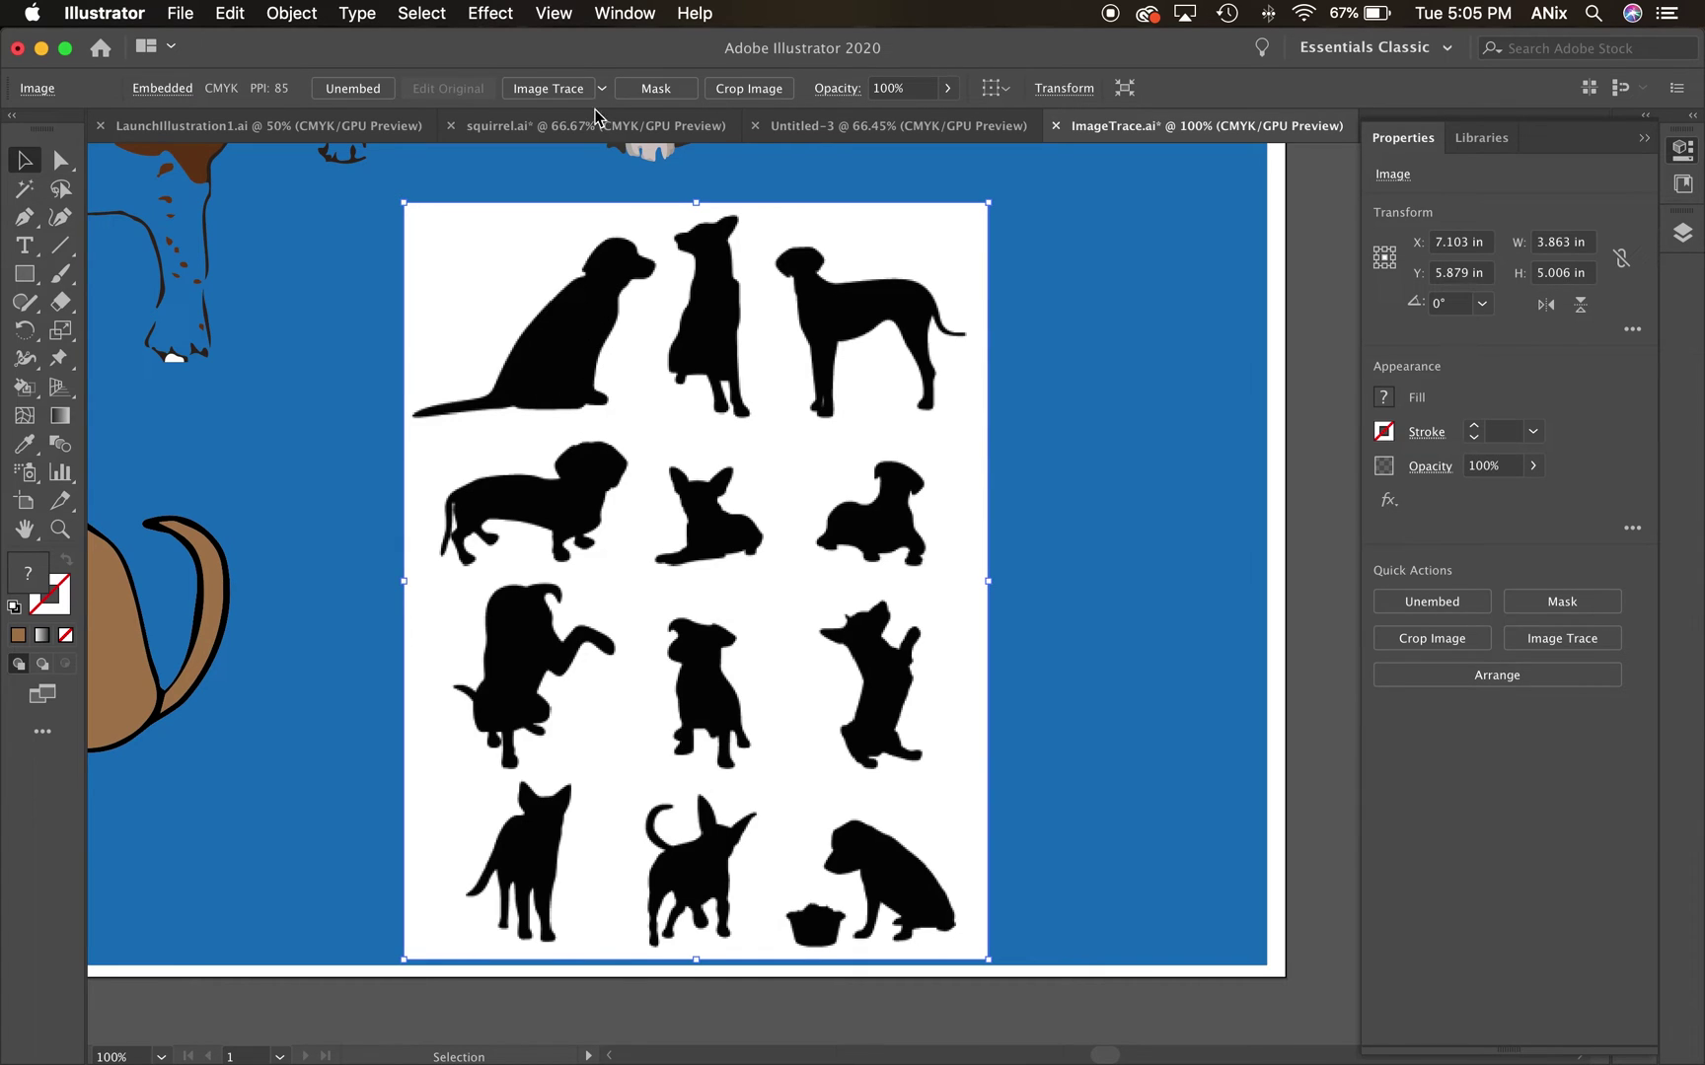
{"action": "left_click", "coordinate": [561, 91]}
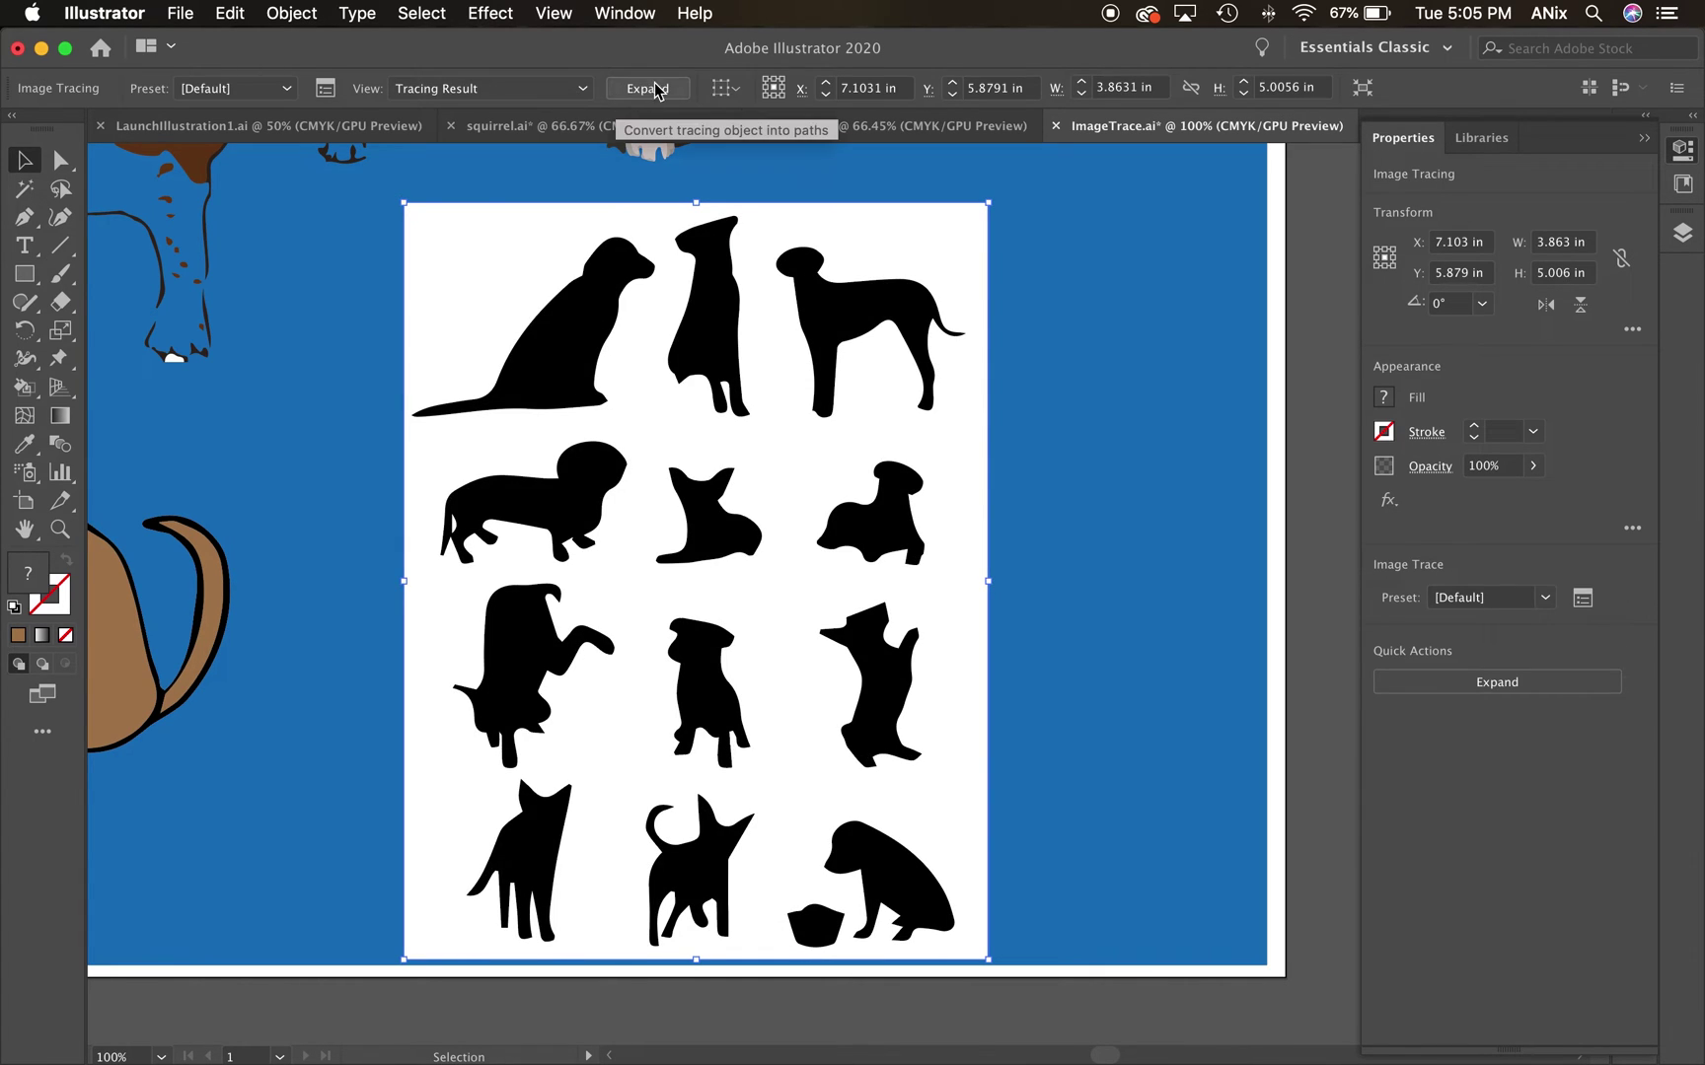
{"action": "left_click", "coordinate": [648, 89]}
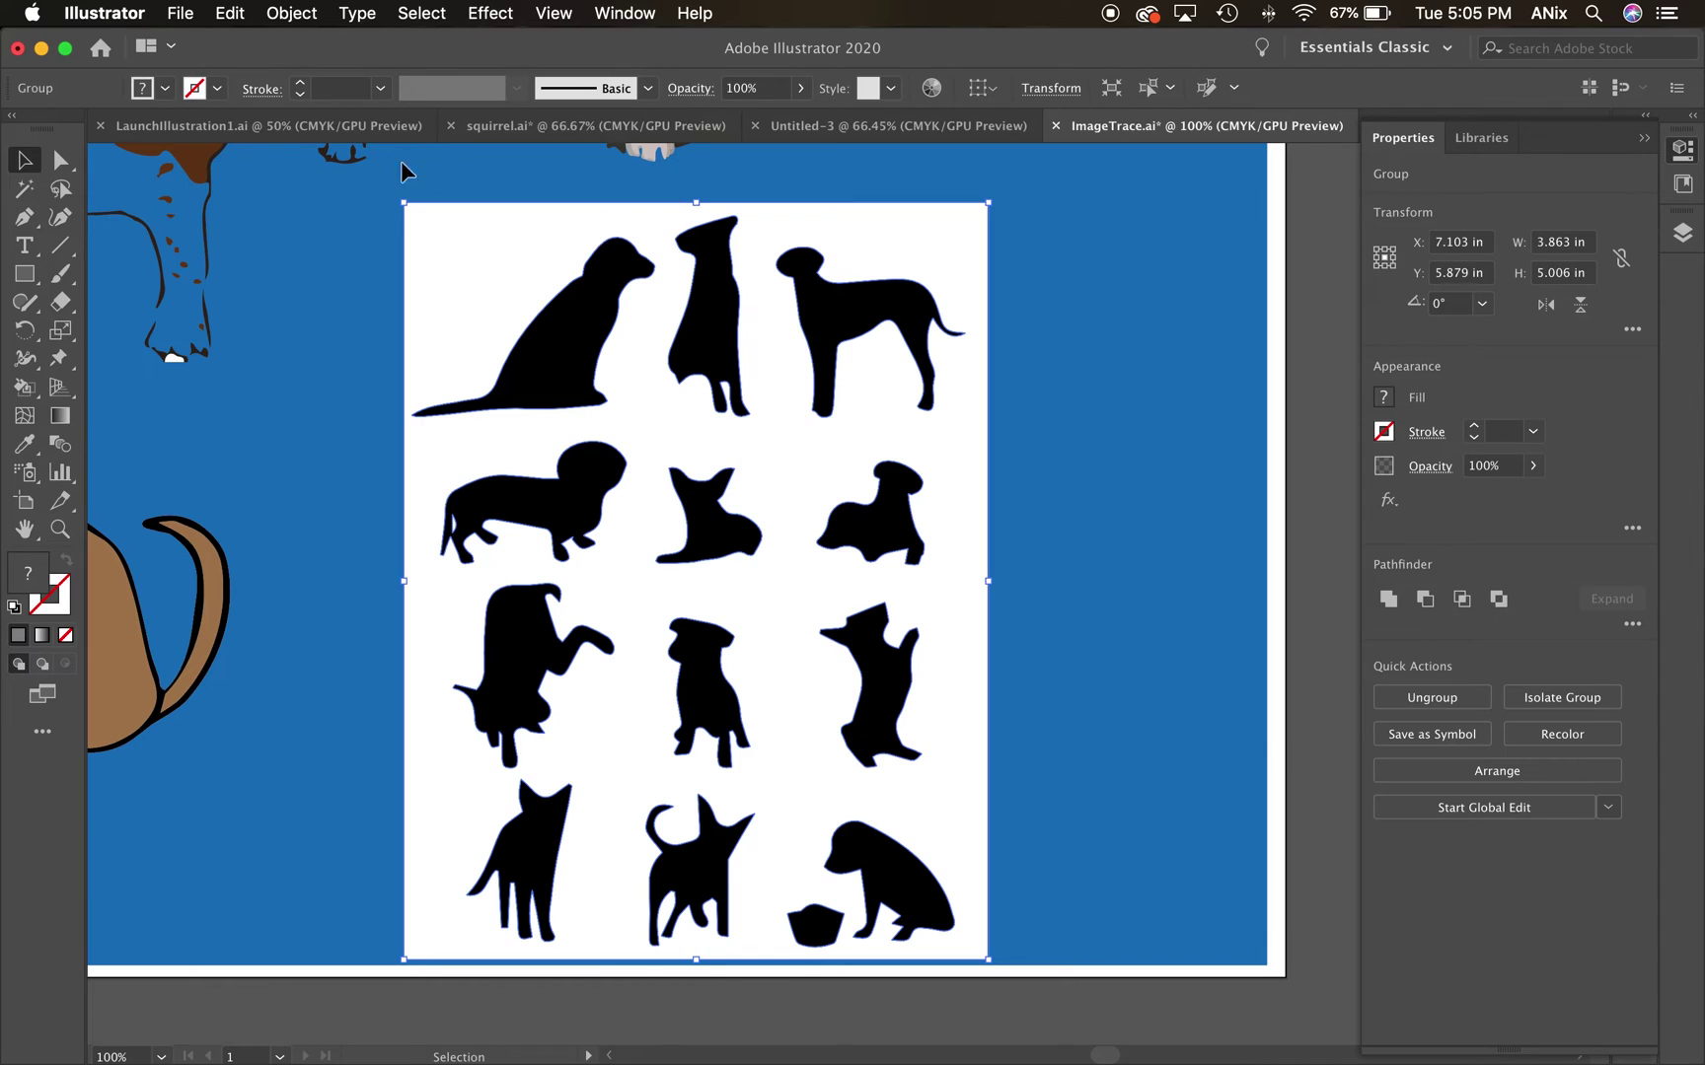
{"action": "left_click", "coordinate": [61, 161]}
{"action": "left_click", "coordinate": [1103, 256]}
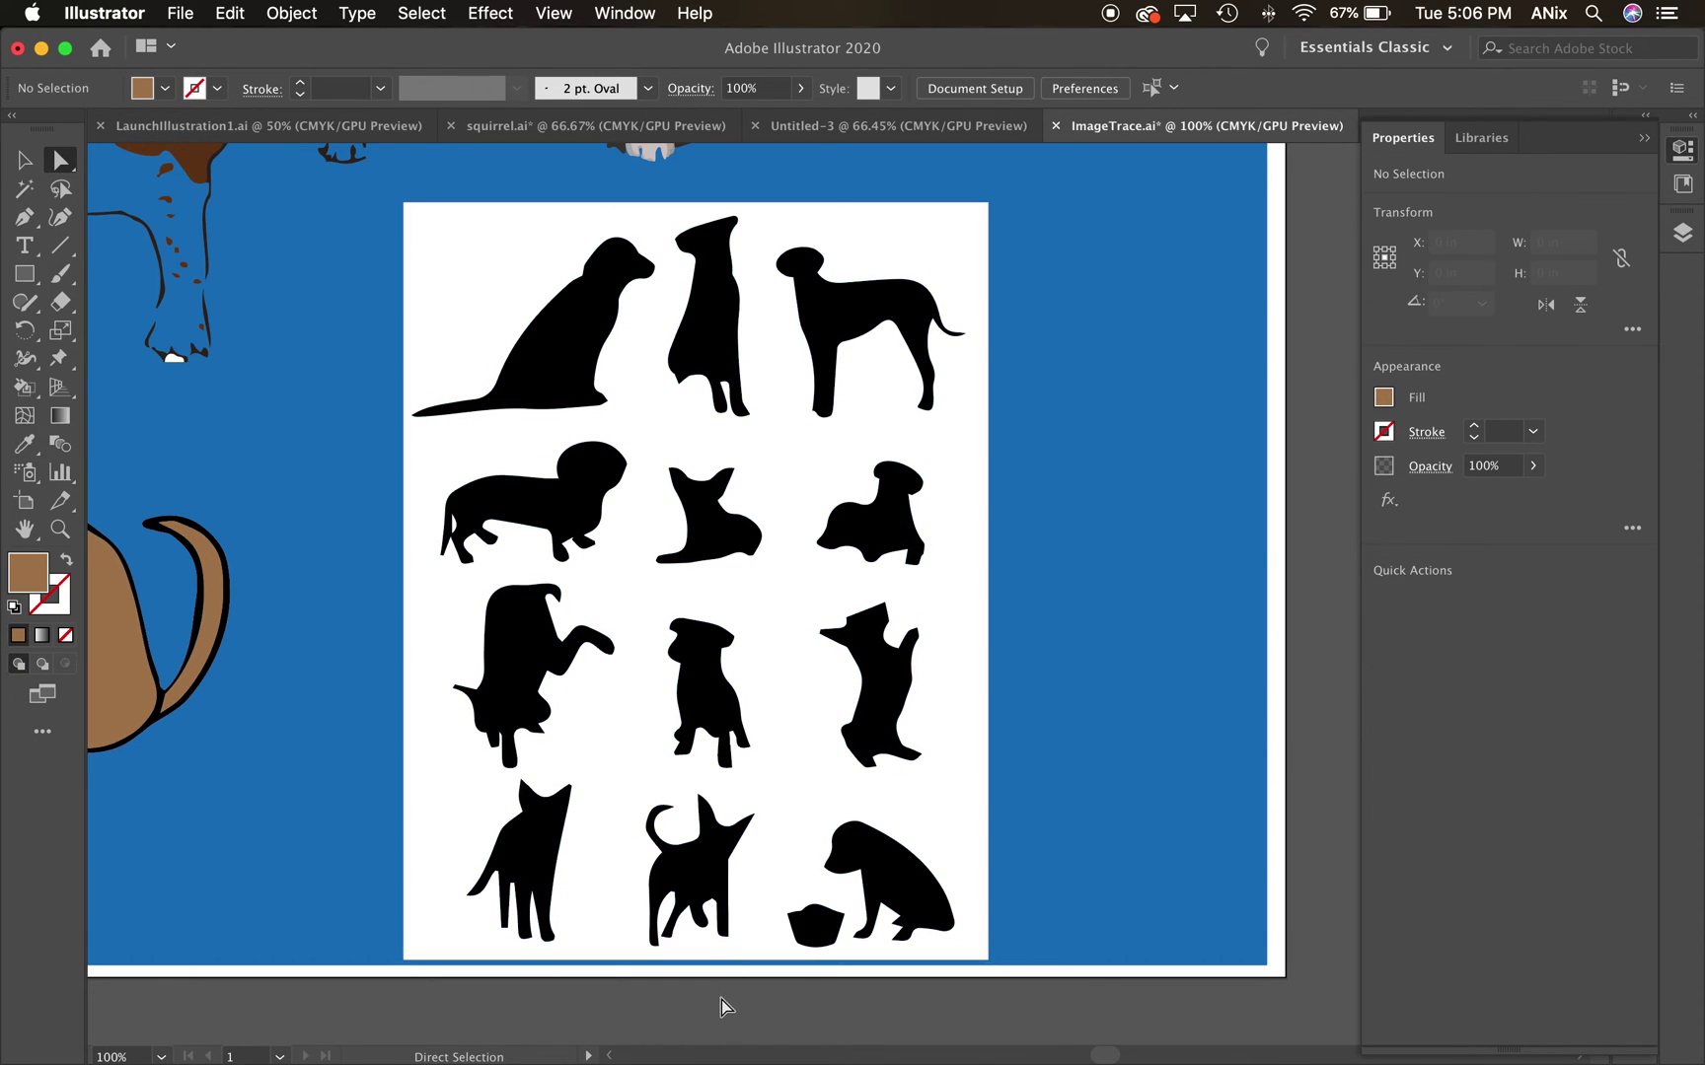
Move the front-facing dog silhouette in the third row off the white sheet to just beyond the artboard's right edge.
{"action": "left_click", "coordinate": [705, 698]}
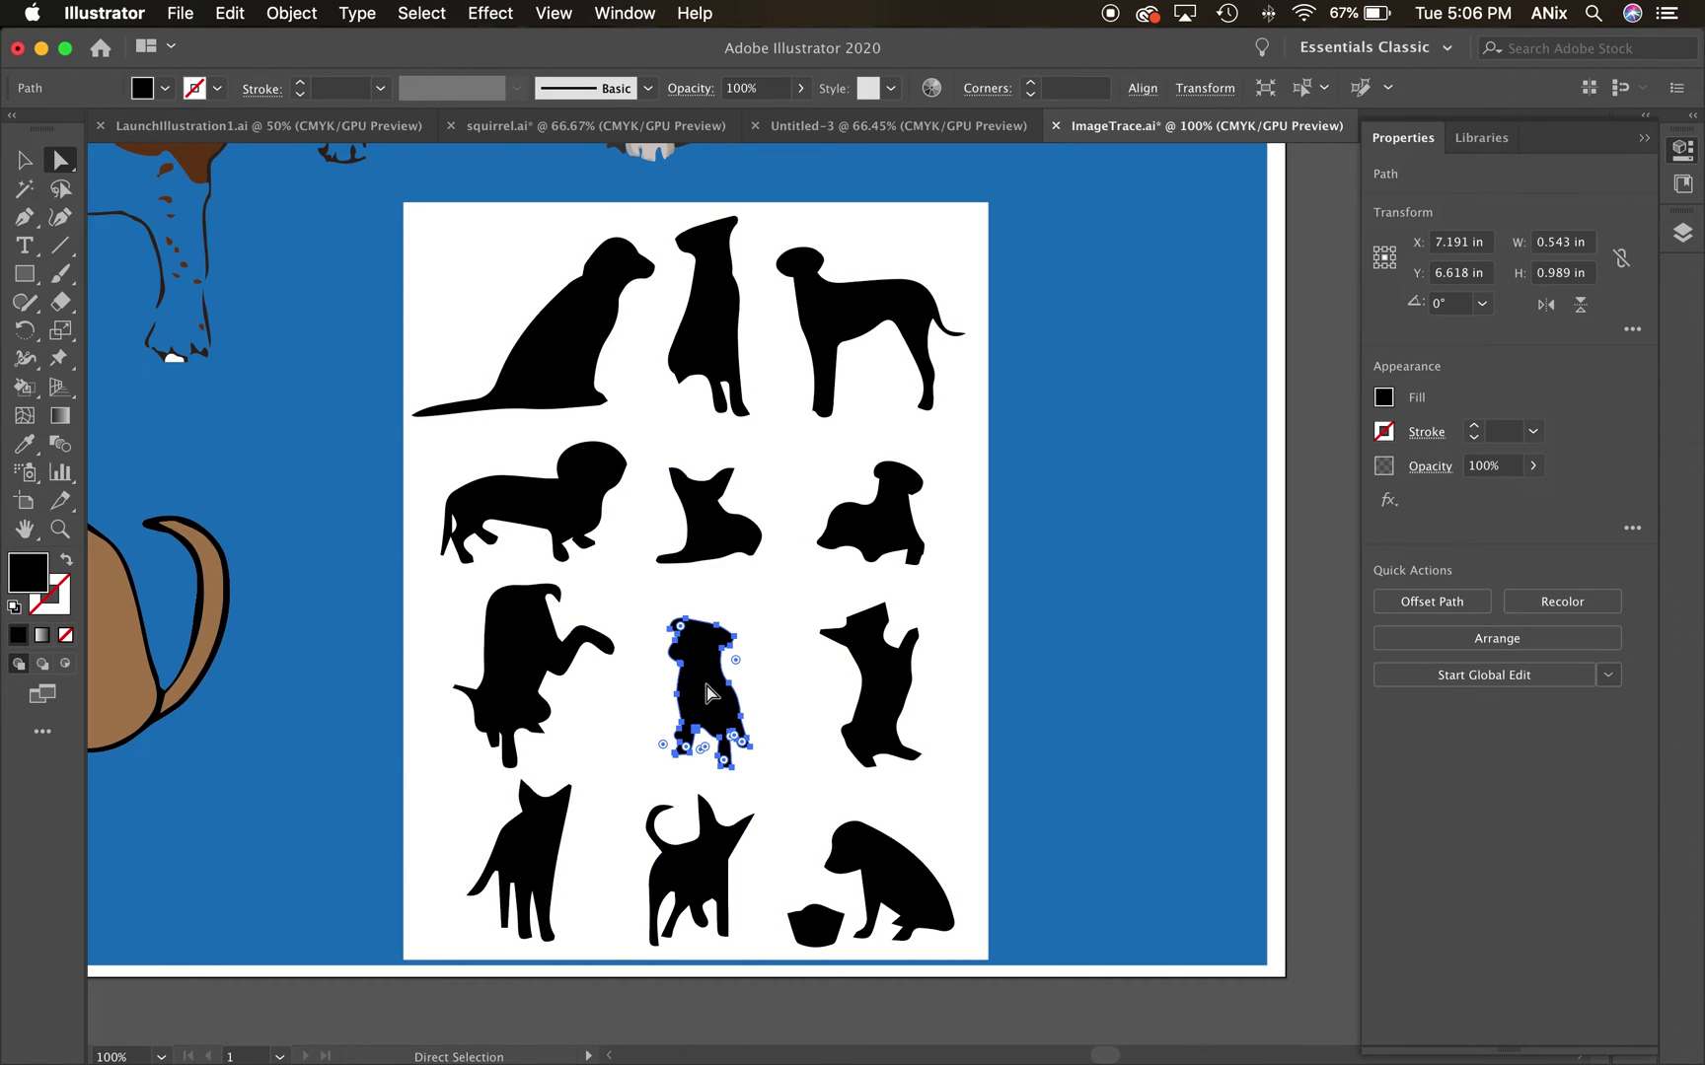
{"action": "left_click_drag", "start_coordinate": [707, 696], "coordinate": [1335, 417]}
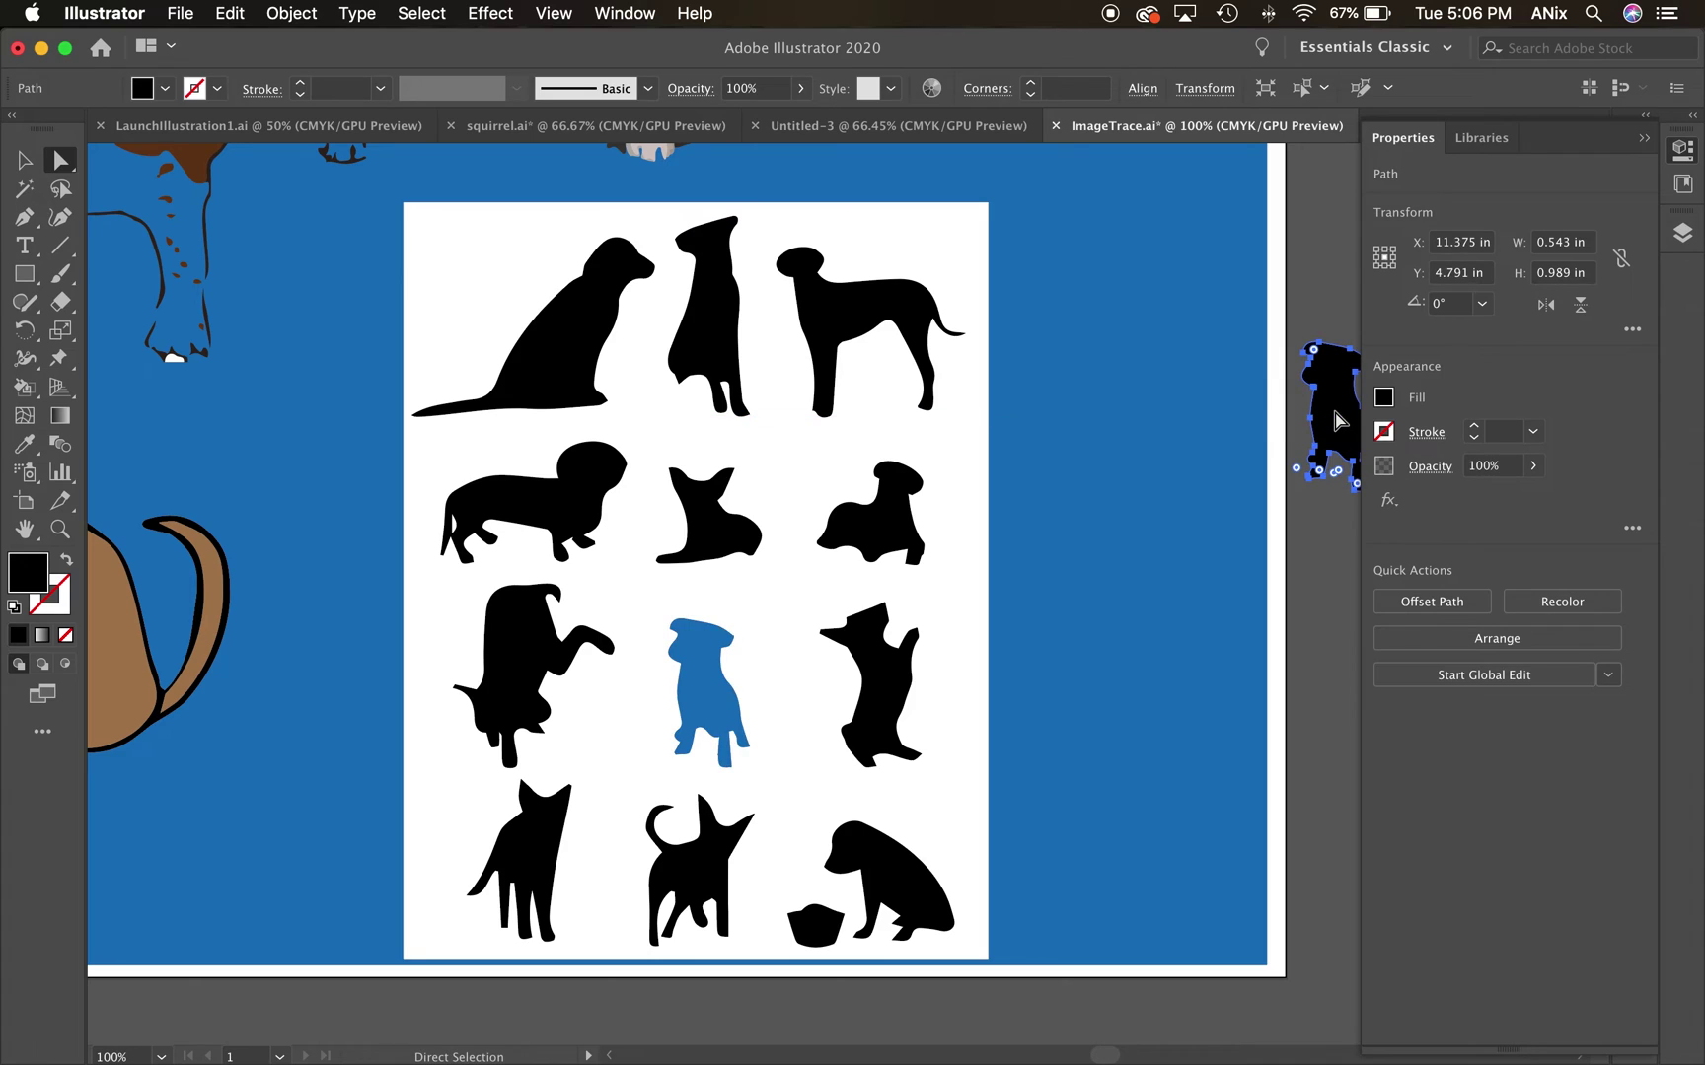
{"action": "key", "text": "super+minus"}
{"action": "key", "text": "super+minus"}
{"action": "left_click_drag", "start_coordinate": [543, 562], "coordinate": [864, 561]}
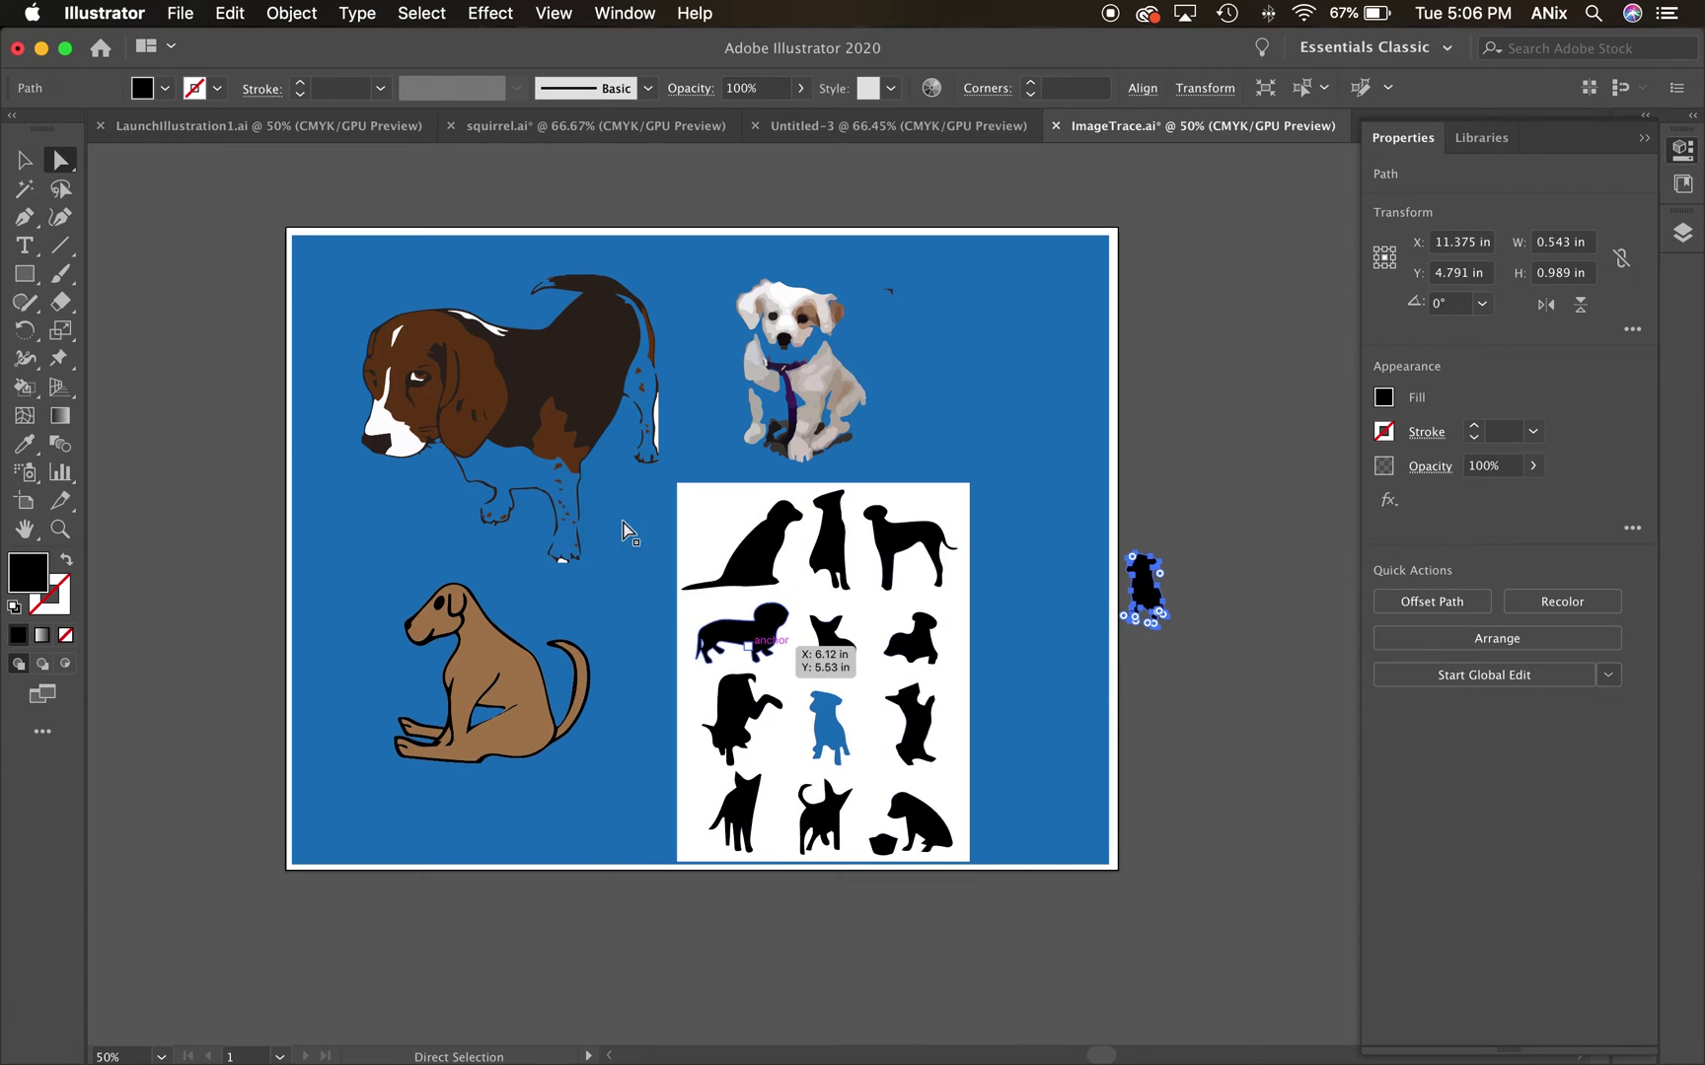
Try deleting all the dog artwork on the artboard except the separated silhouette, and undo the deletion.
{"action": "left_click_drag", "start_coordinate": [309, 247], "coordinate": [1009, 887]}
{"action": "key", "text": "BackSpace"}
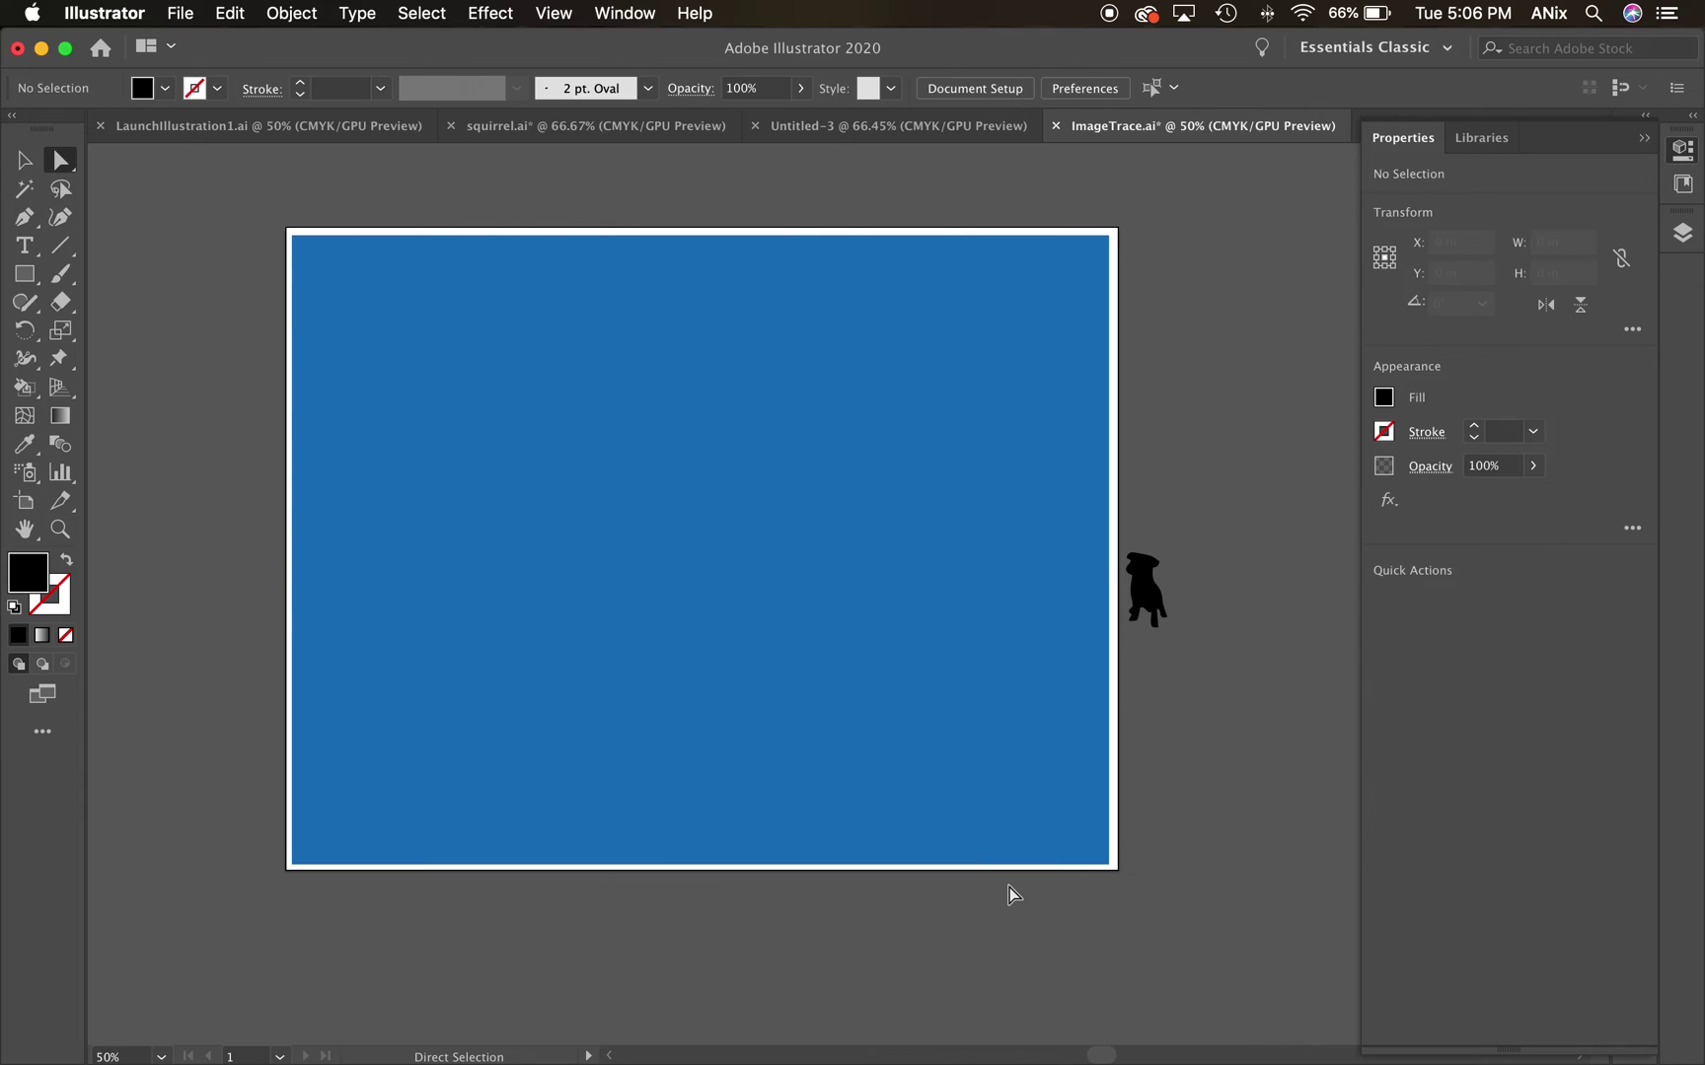
{"action": "key", "text": "super+z"}
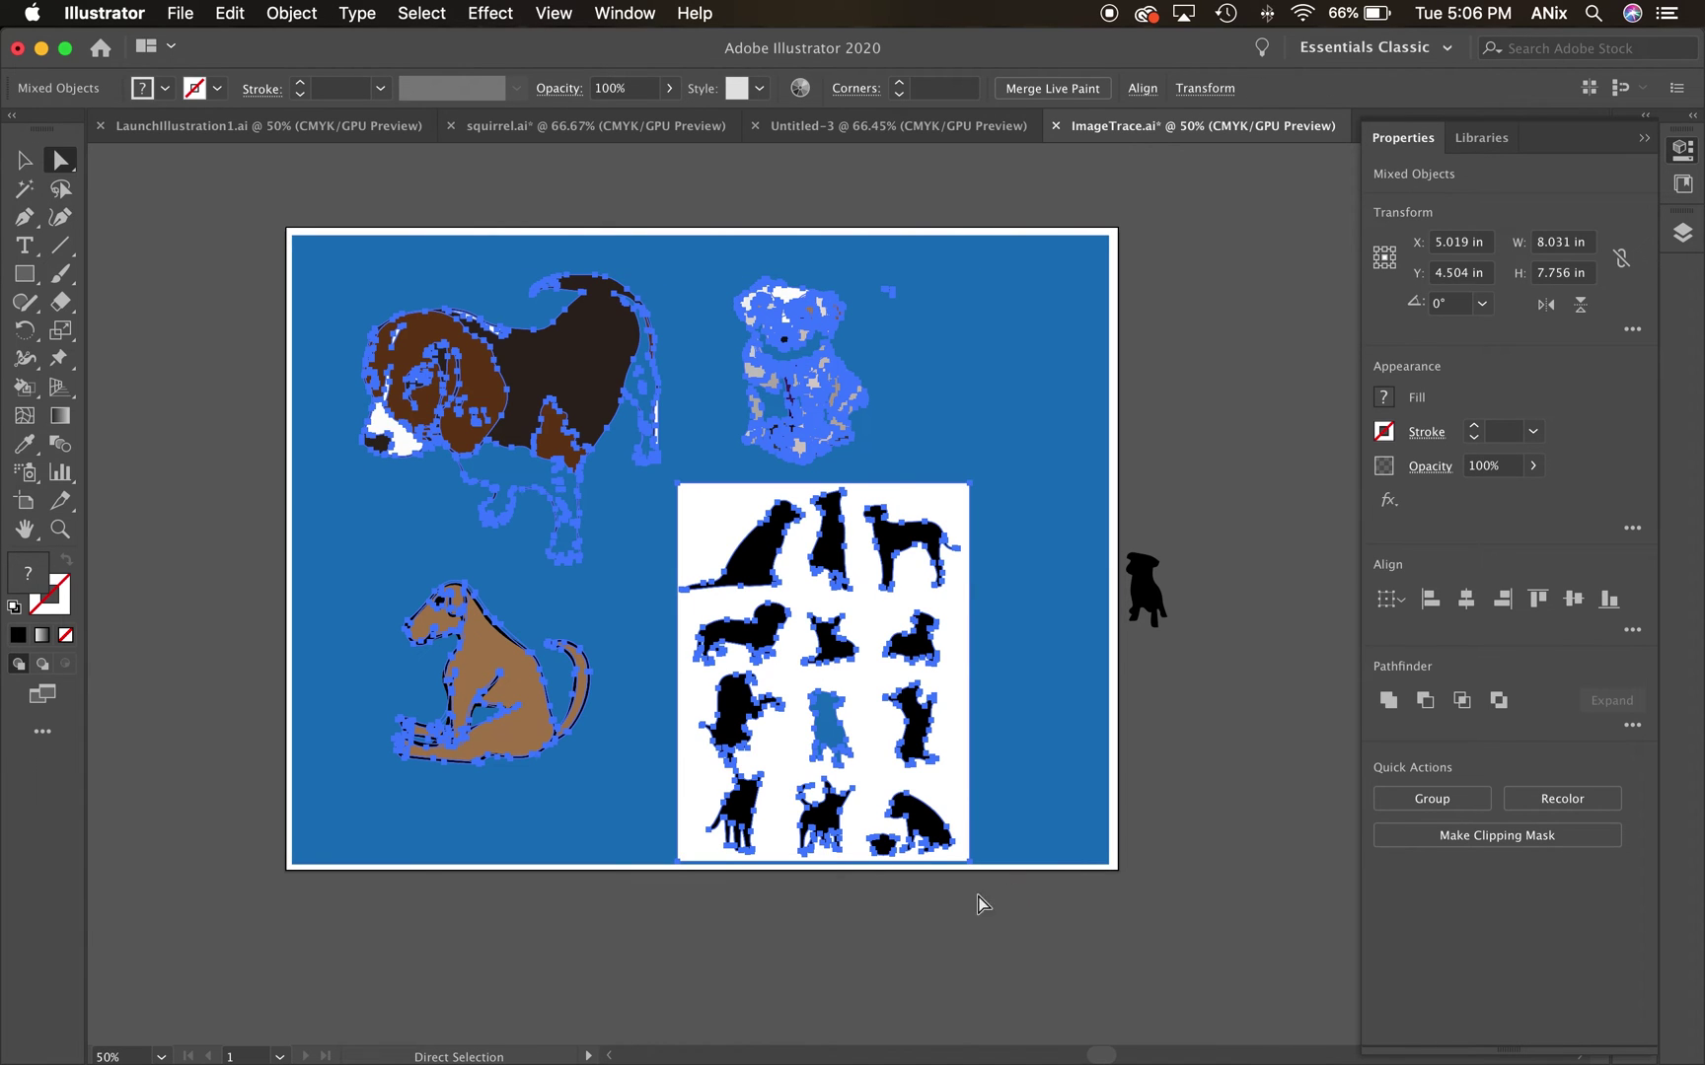
Try selecting the traced dogs as whole groups with the Selection tool.
{"action": "left_click", "coordinate": [23, 162]}
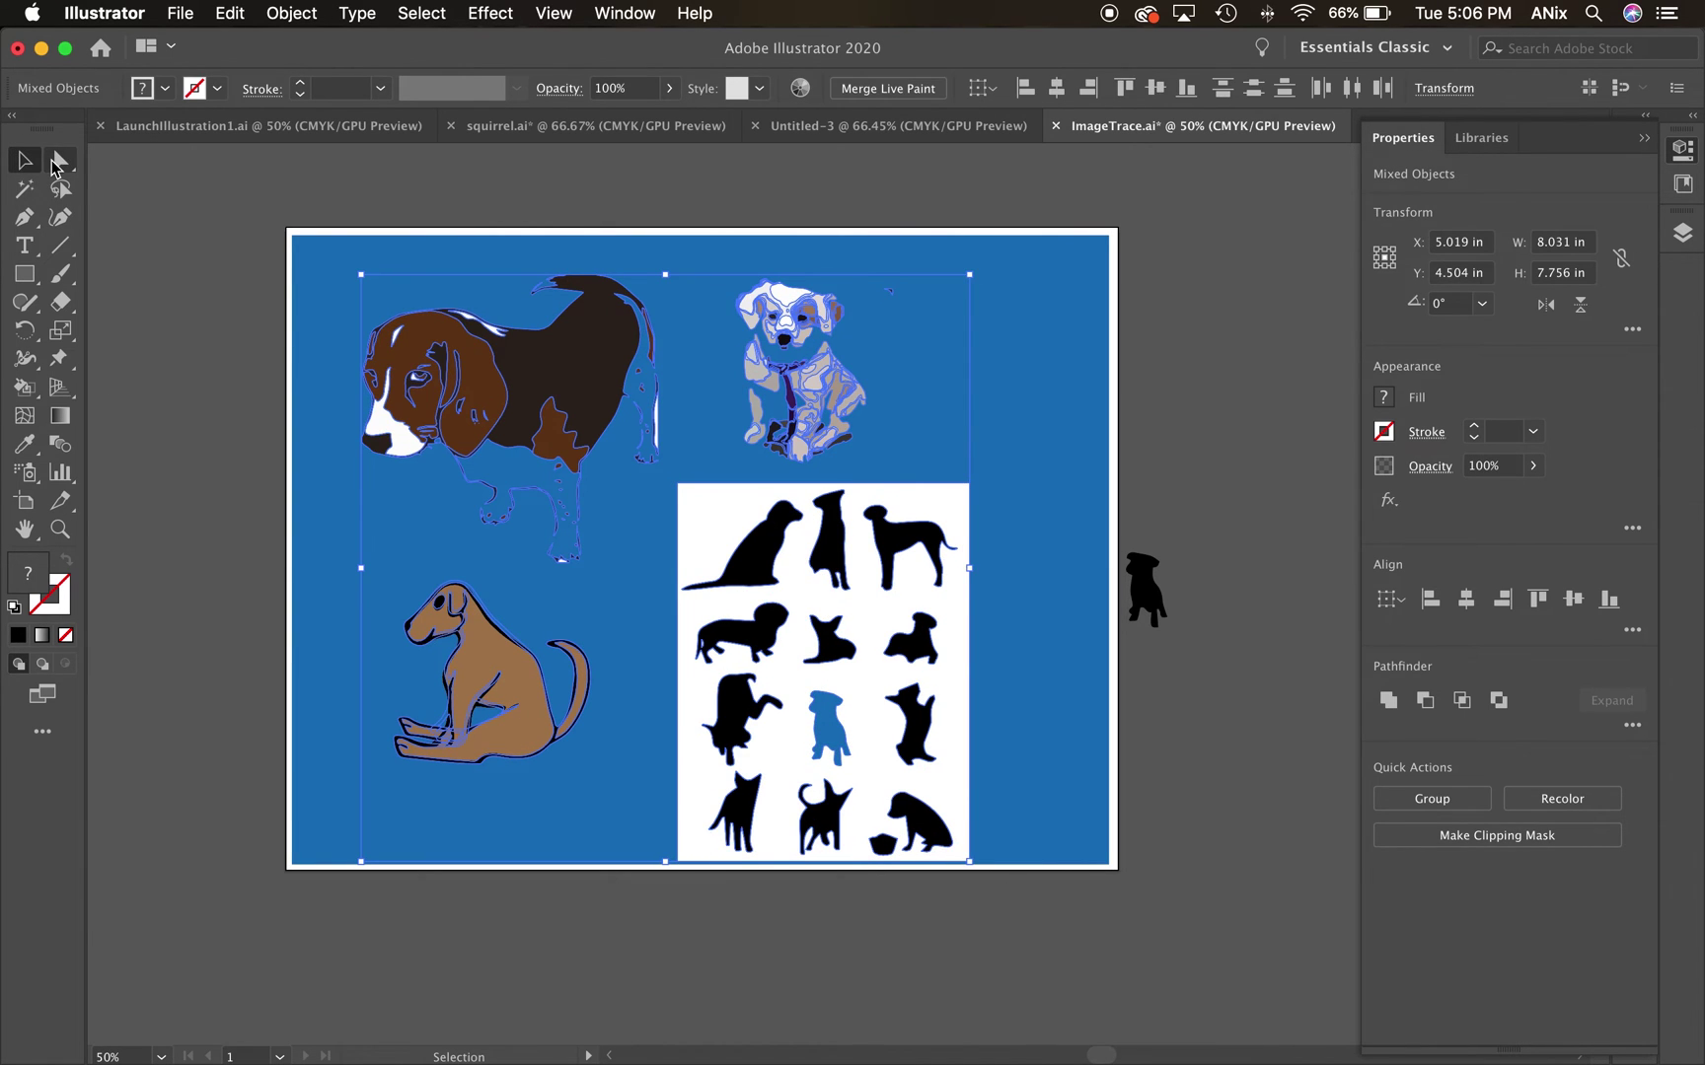
{"action": "left_click", "coordinate": [476, 208]}
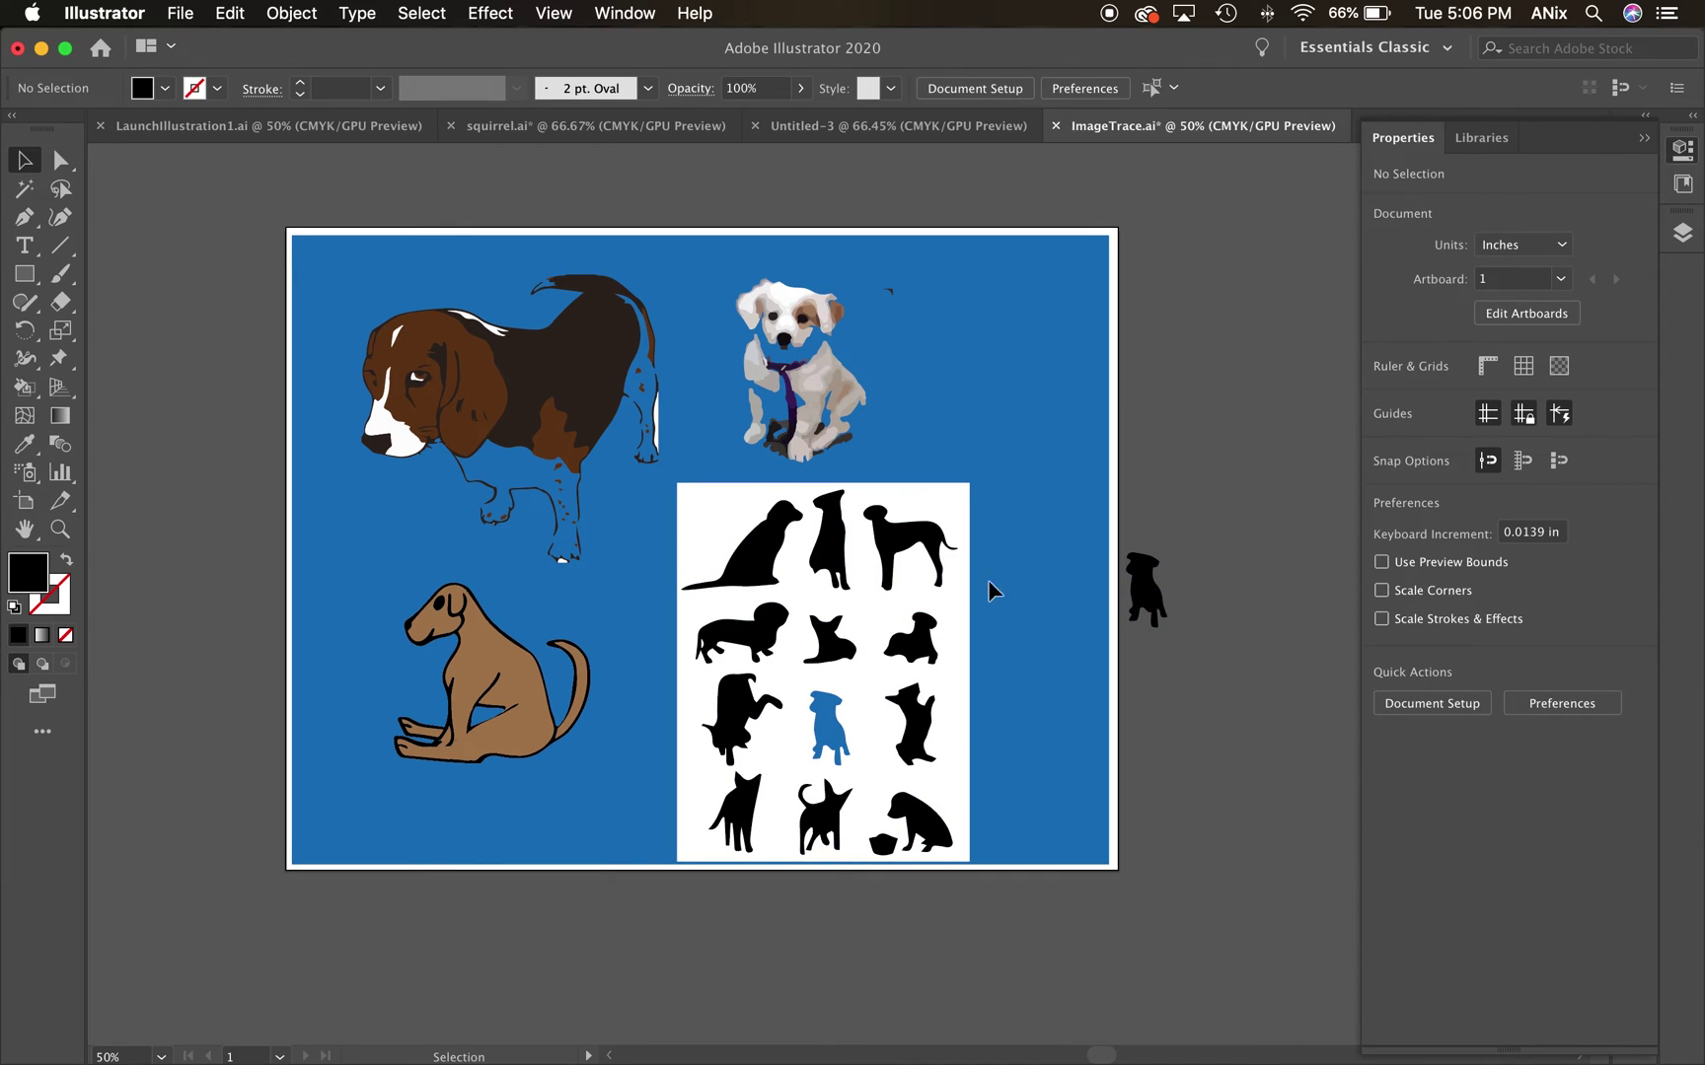
{"action": "left_click", "coordinate": [906, 602]}
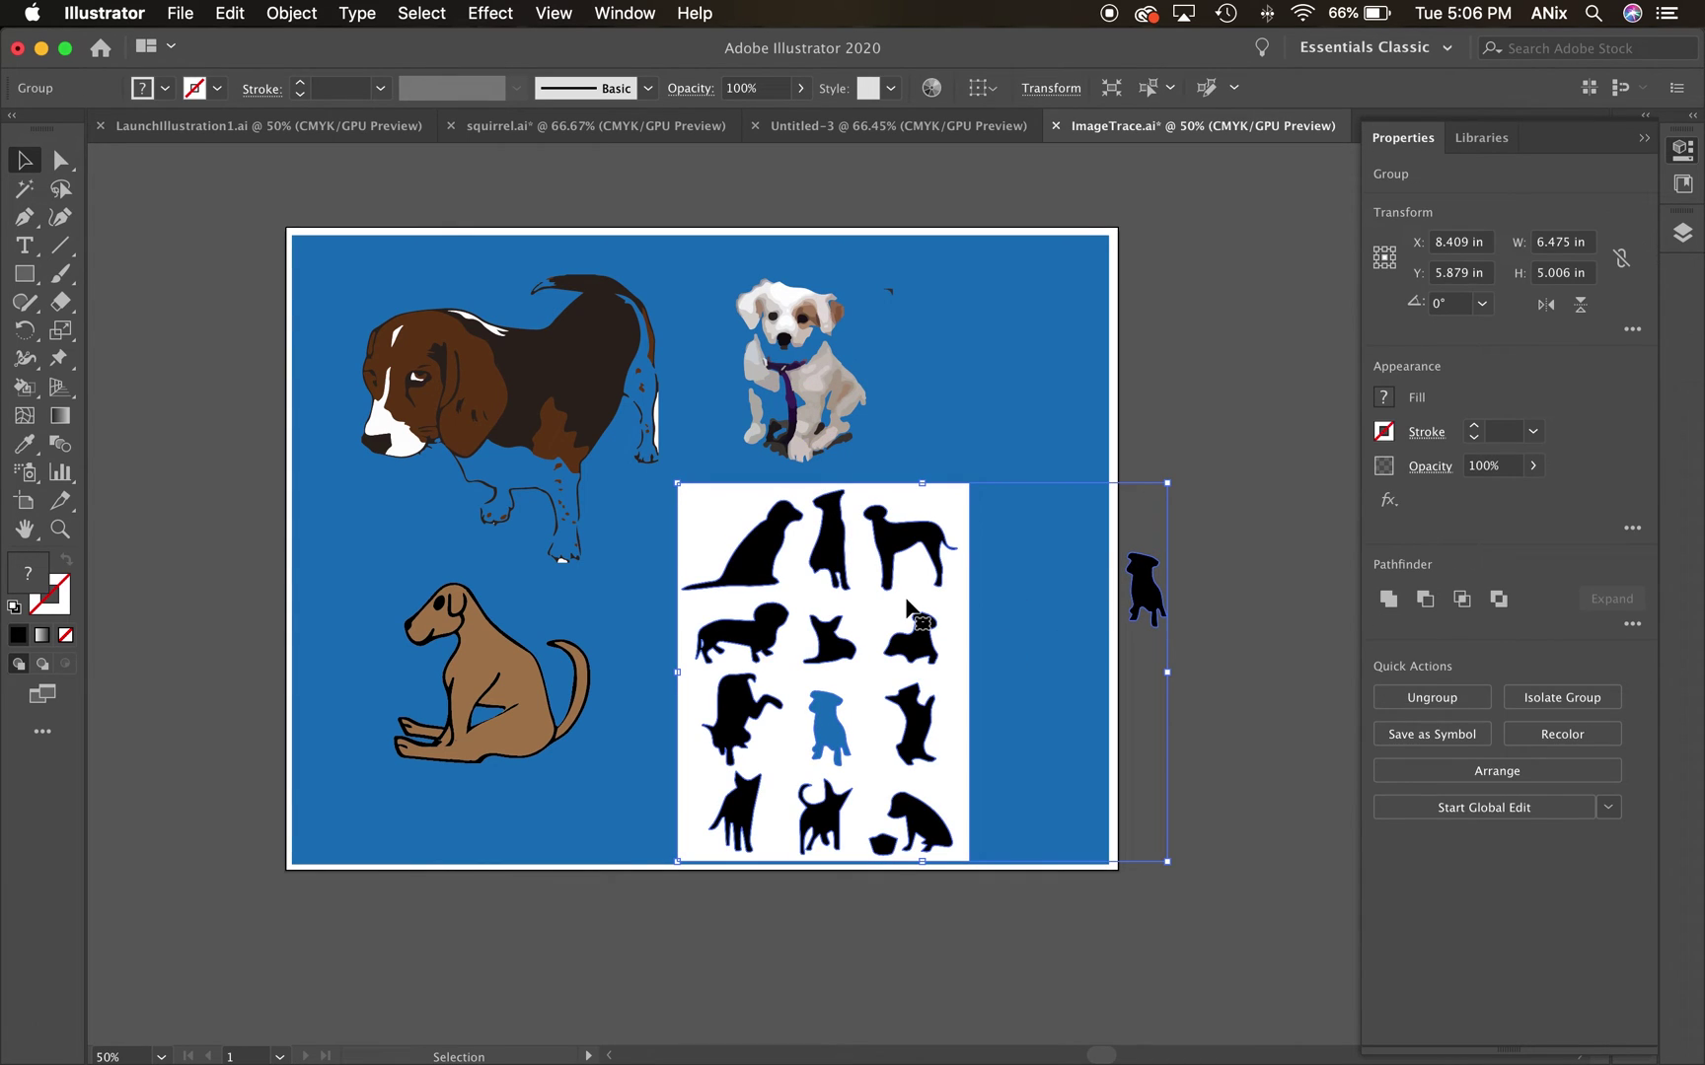
{"action": "left_click", "coordinate": [734, 942]}
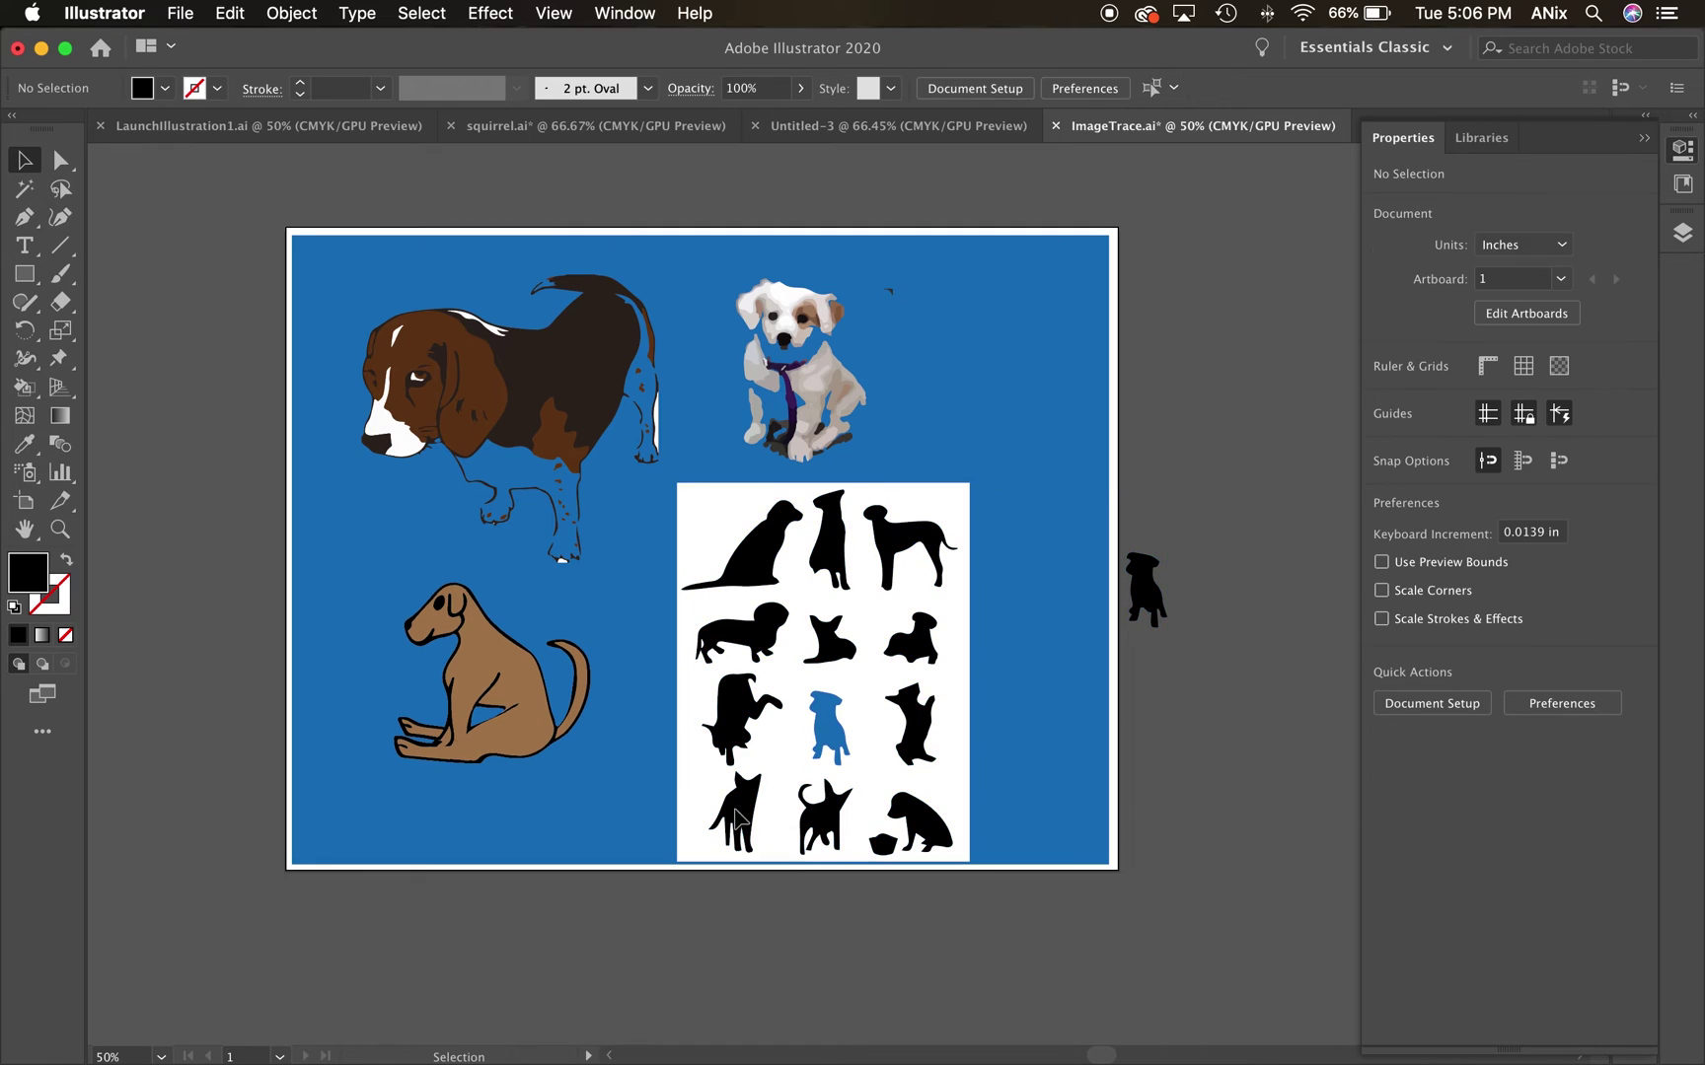
{"action": "left_click_drag", "start_coordinate": [296, 234], "coordinate": [1144, 631]}
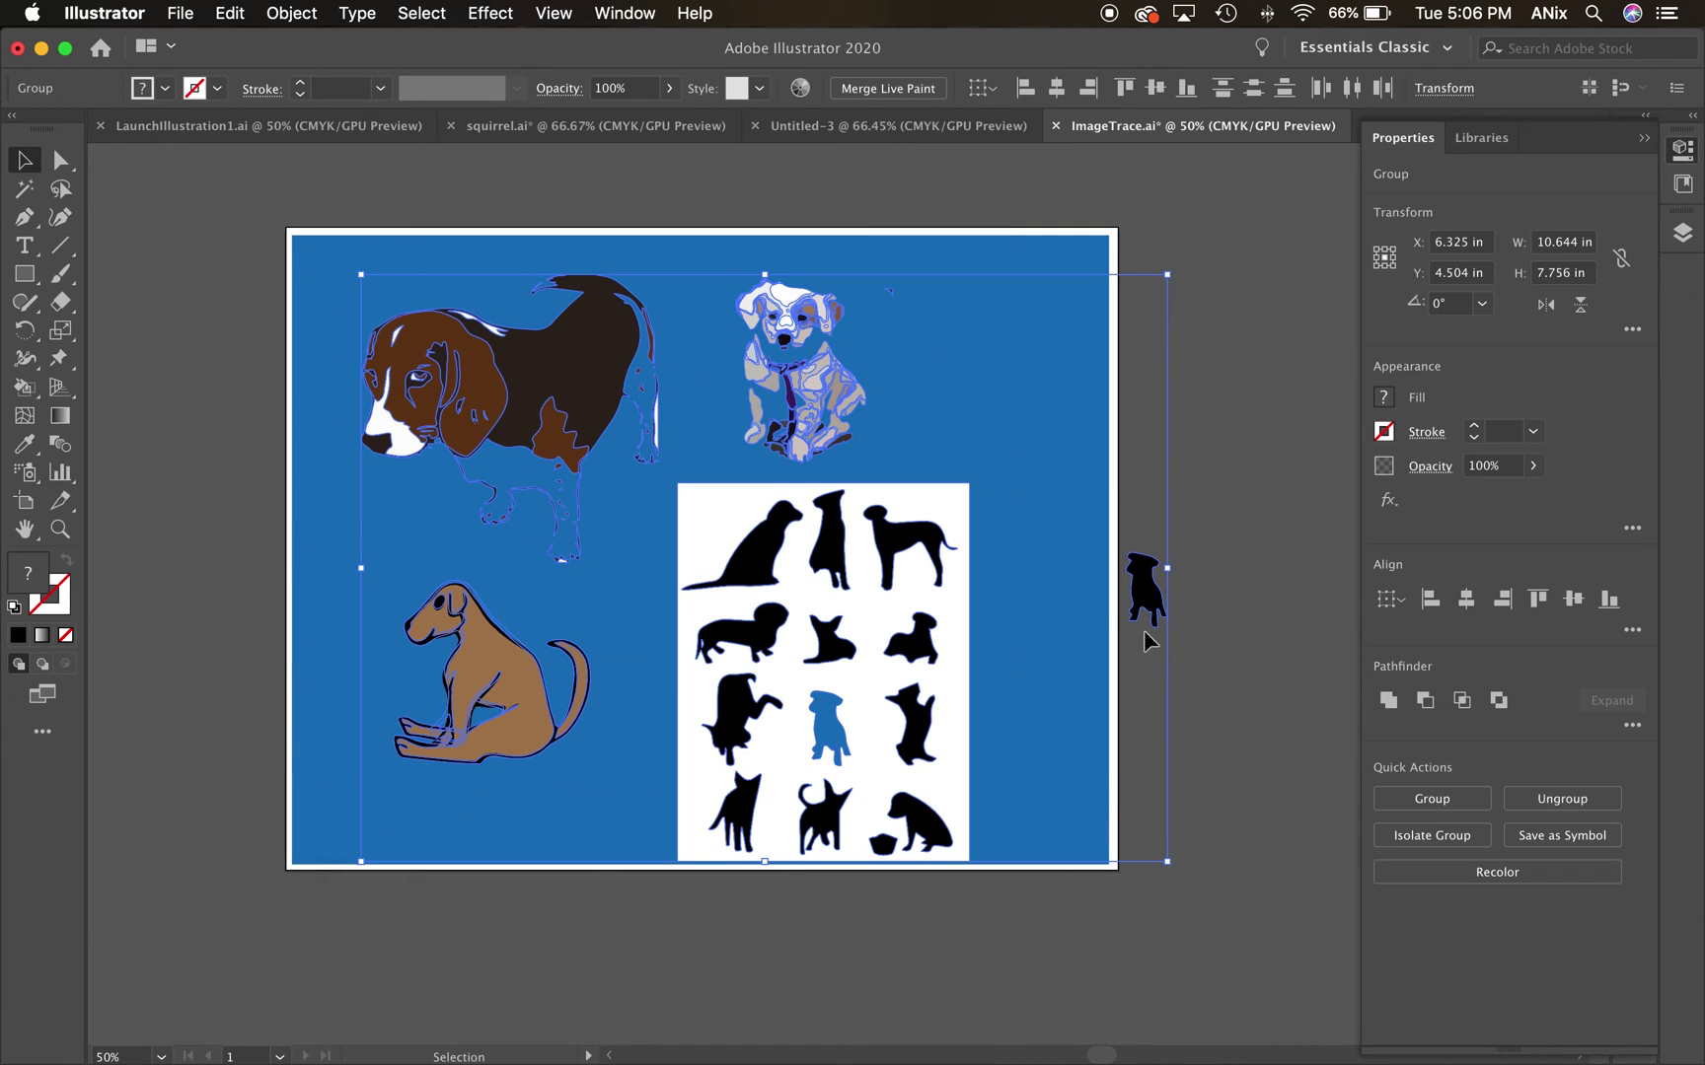
Delete all the dog artwork on the artboard with Direct Selection and move the separated silhouette to the artboard's center.
{"action": "left_click", "coordinate": [62, 159]}
{"action": "left_click_drag", "start_coordinate": [291, 231], "coordinate": [1041, 923]}
{"action": "key", "text": "Delete"}
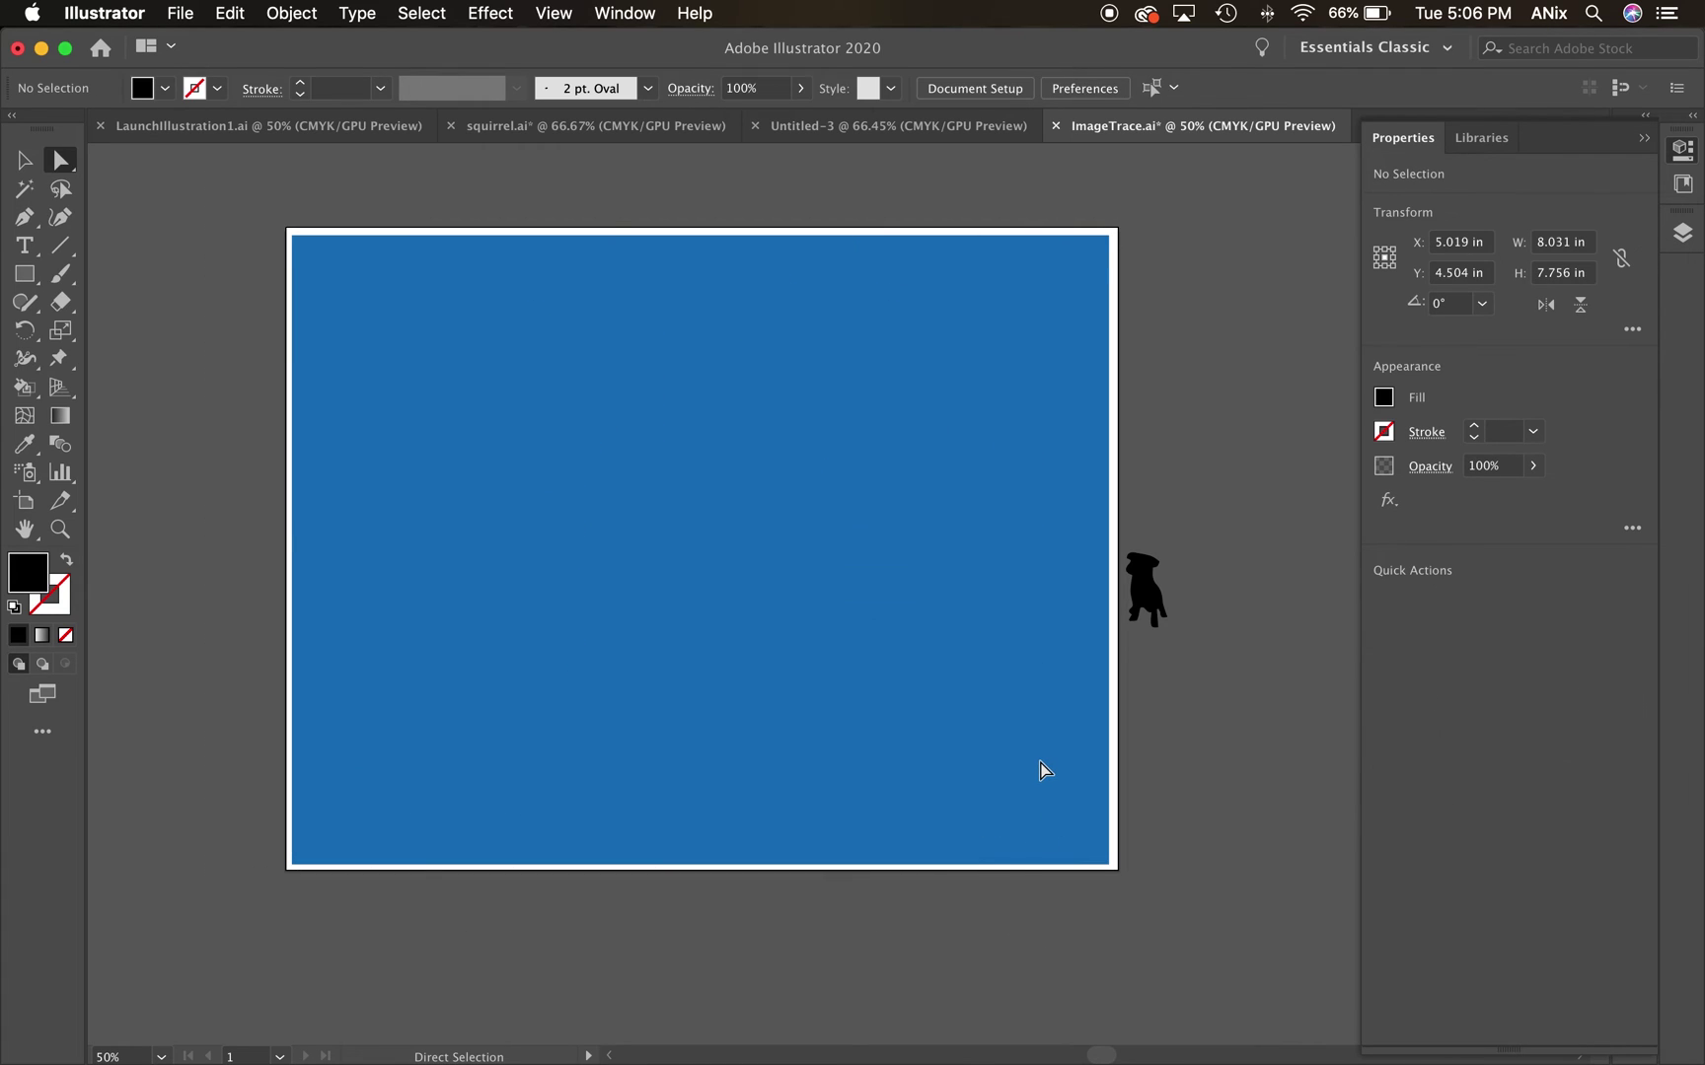
{"action": "left_click_drag", "start_coordinate": [1145, 598], "coordinate": [701, 562]}
{"action": "key", "text": "v"}
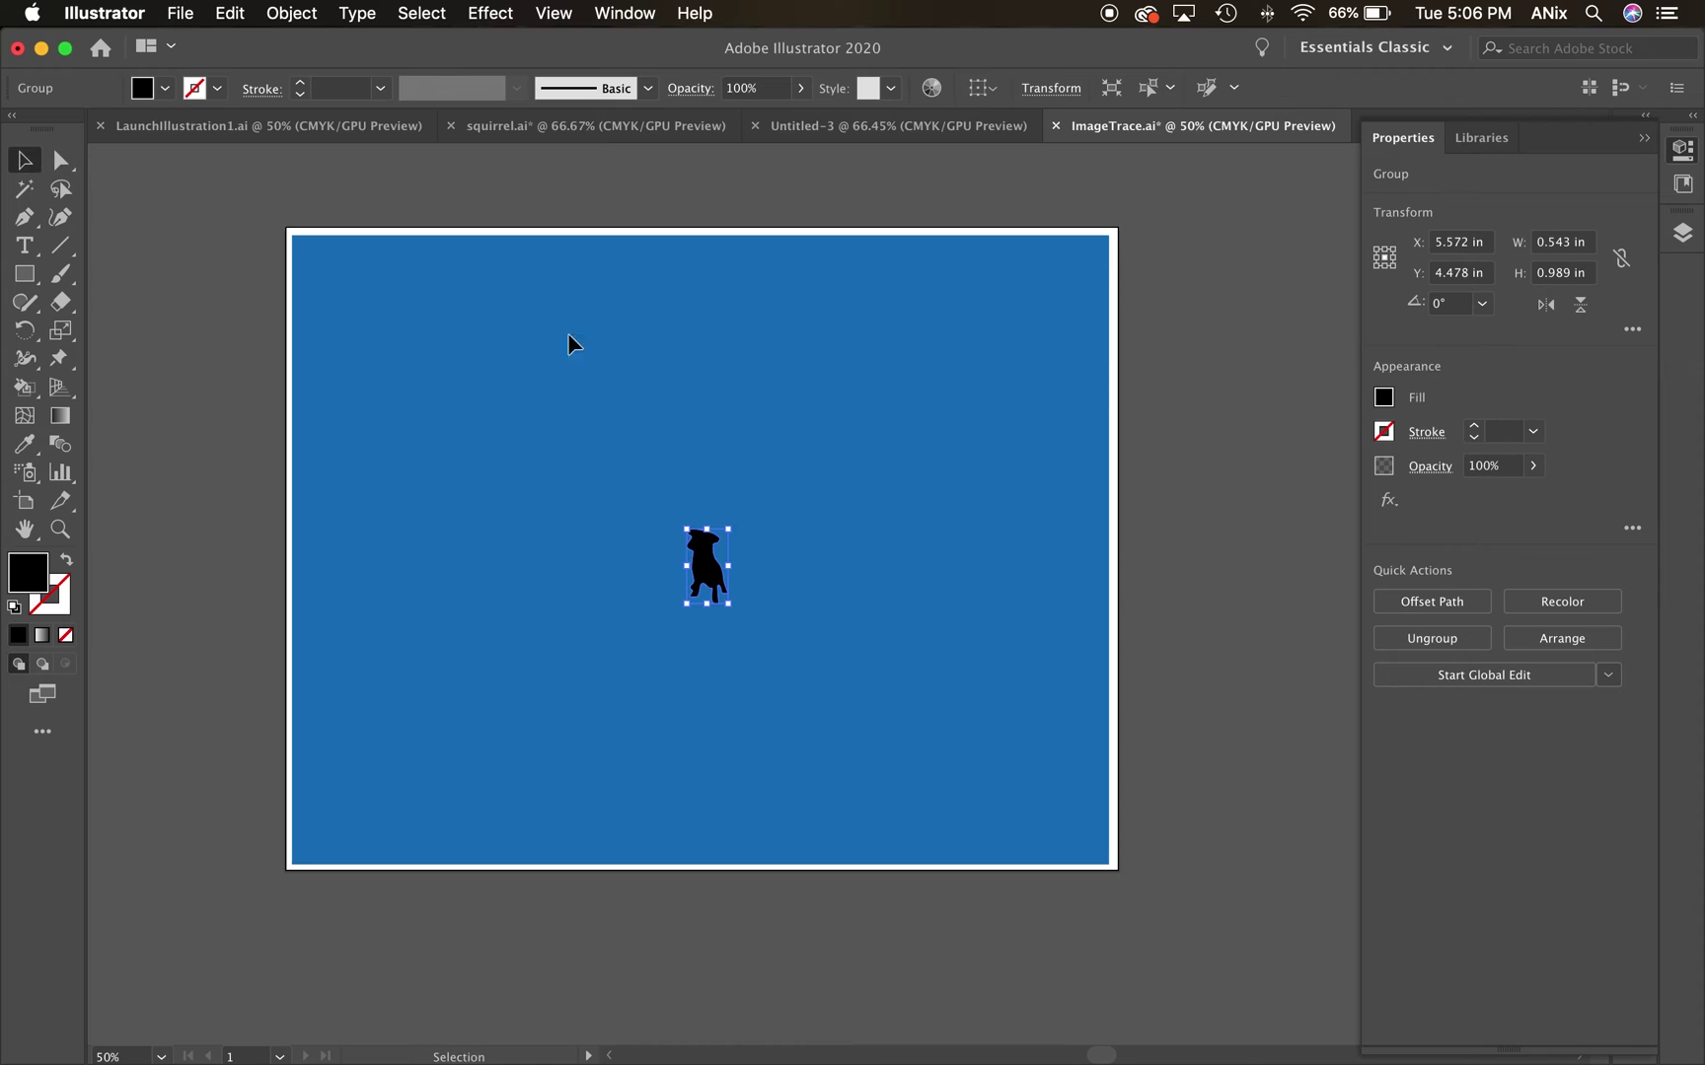
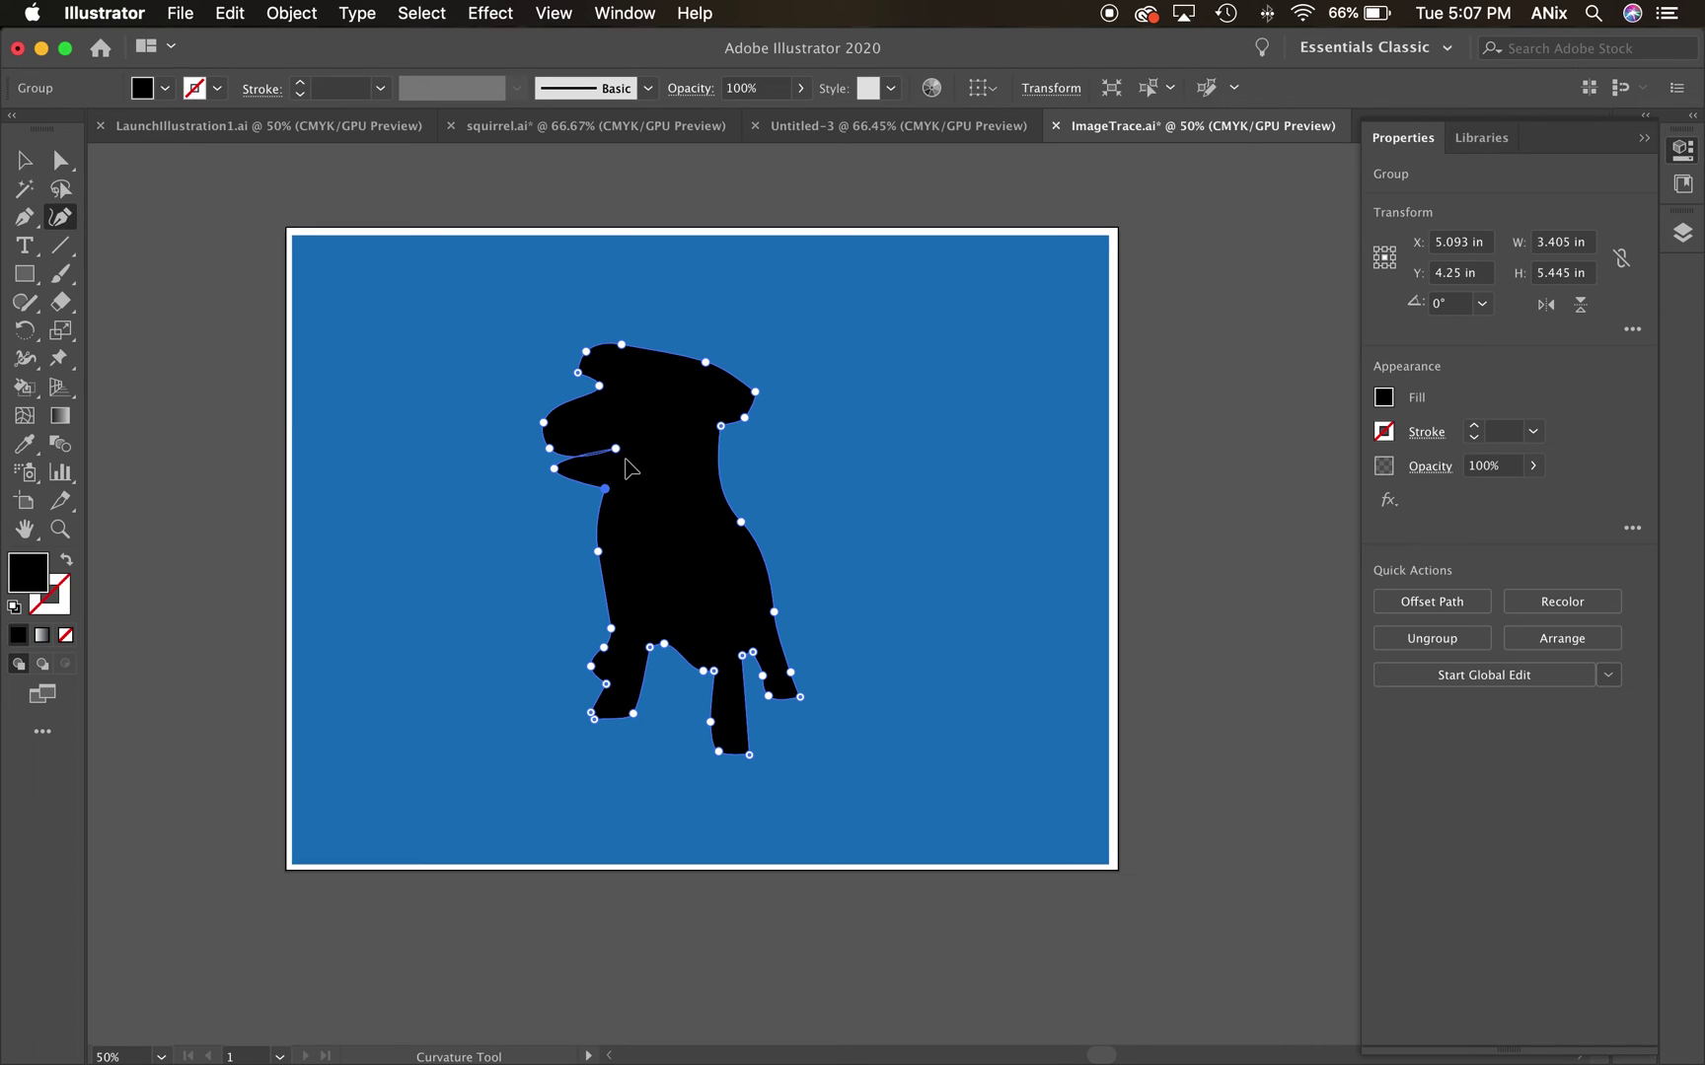
Reshape the dog's head with the Curvature tool, lengthening the drooping ear and rounding the crown and brow.
{"action": "left_click", "coordinate": [598, 456]}
{"action": "left_click_drag", "start_coordinate": [746, 419], "coordinate": [744, 475]}
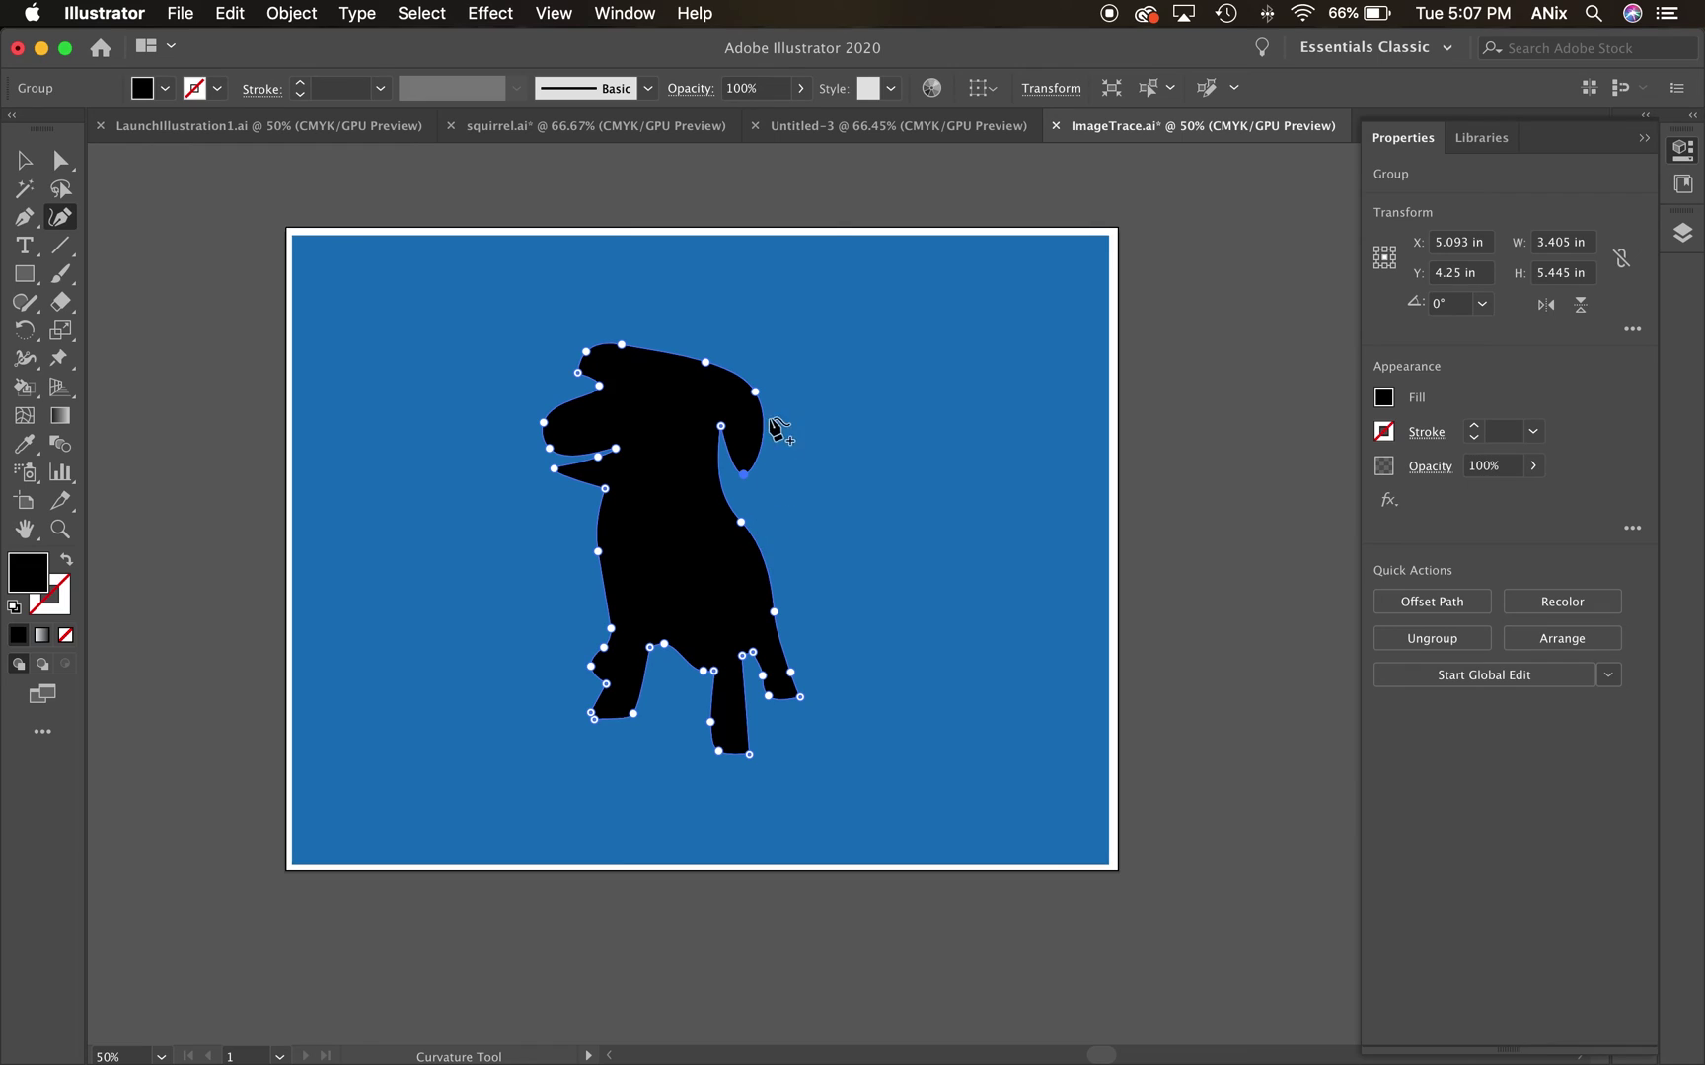
{"action": "left_click_drag", "start_coordinate": [706, 363], "coordinate": [710, 378]}
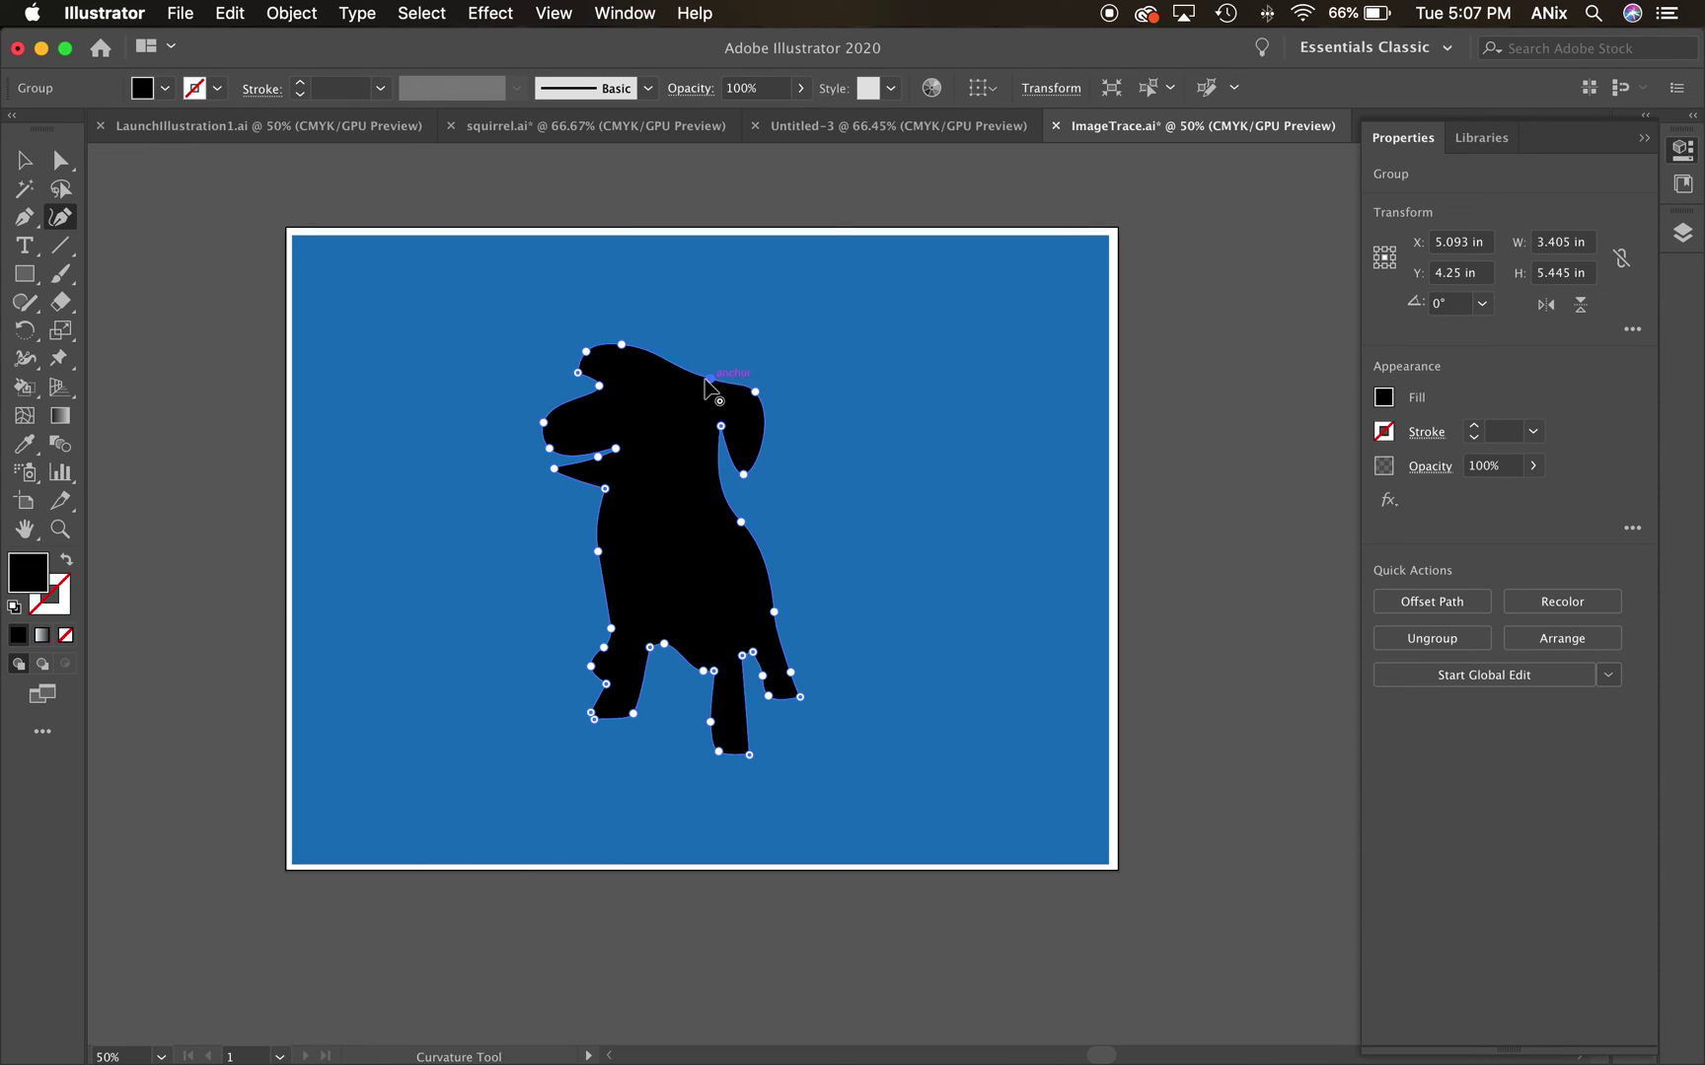
{"action": "left_click", "coordinate": [637, 347]}
{"action": "left_click_drag", "start_coordinate": [674, 357], "coordinate": [685, 343]}
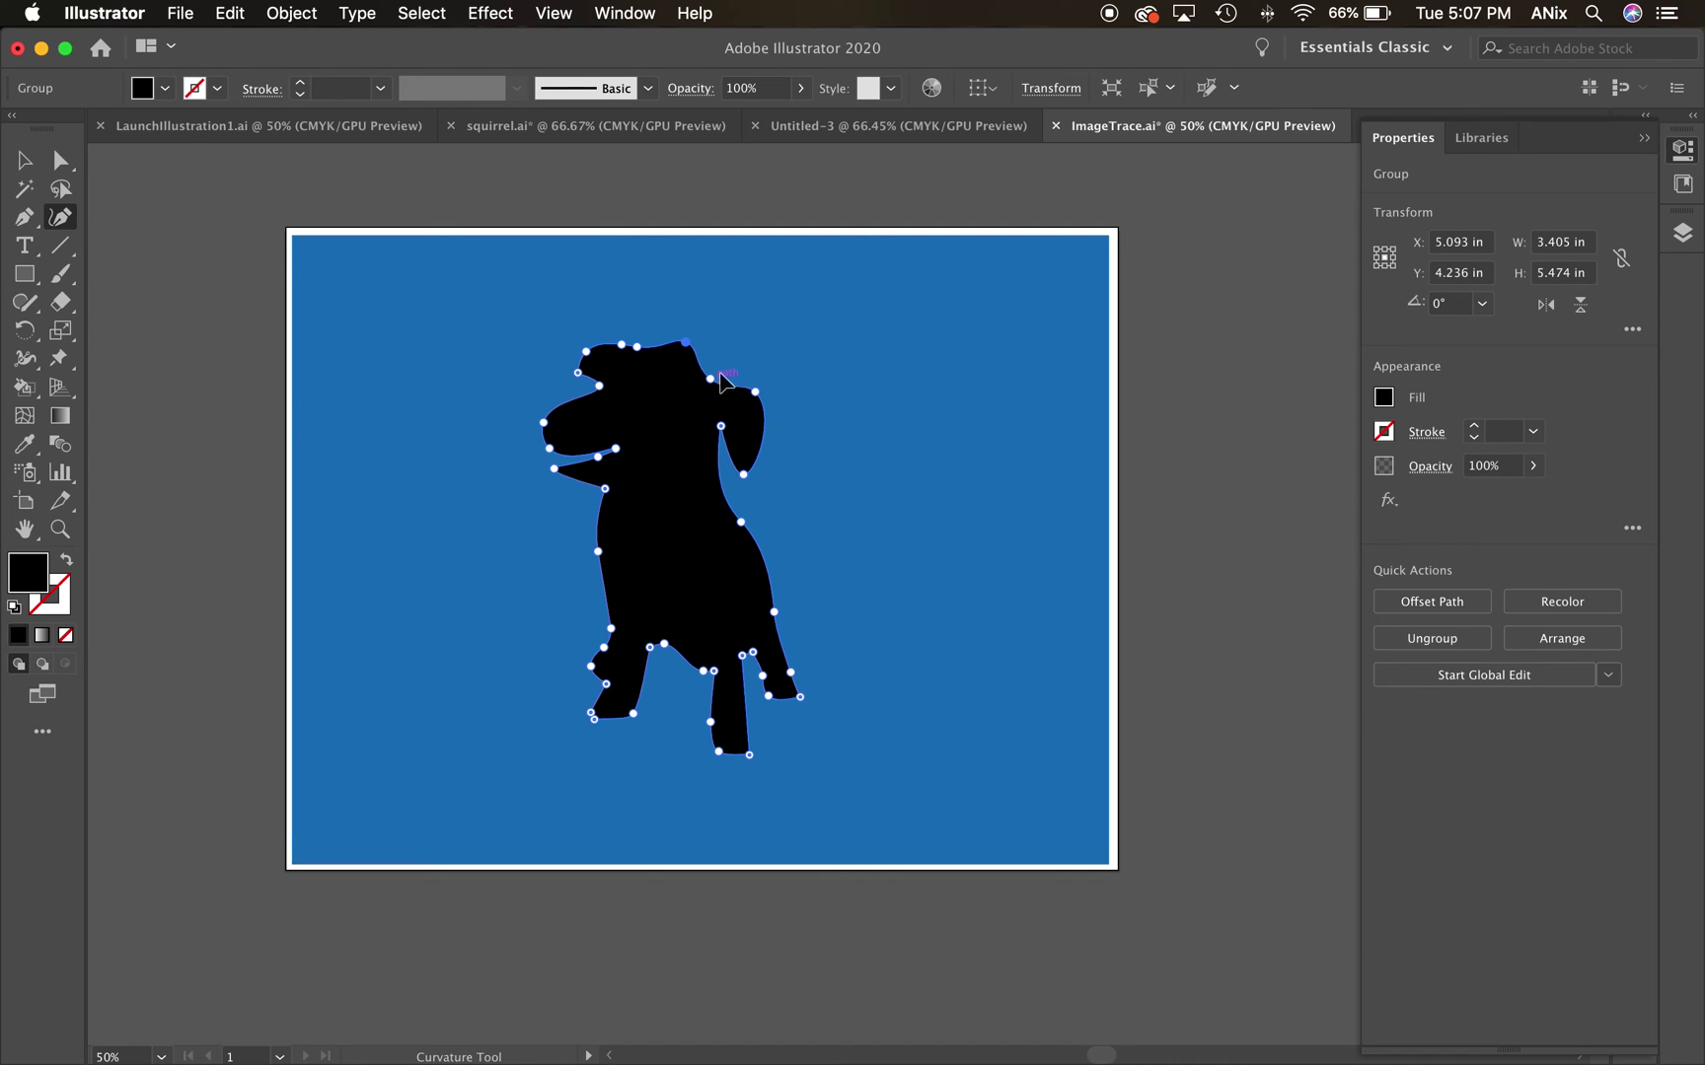
{"action": "left_click", "coordinate": [723, 373]}
{"action": "left_click_drag", "start_coordinate": [638, 346], "coordinate": [566, 395]}
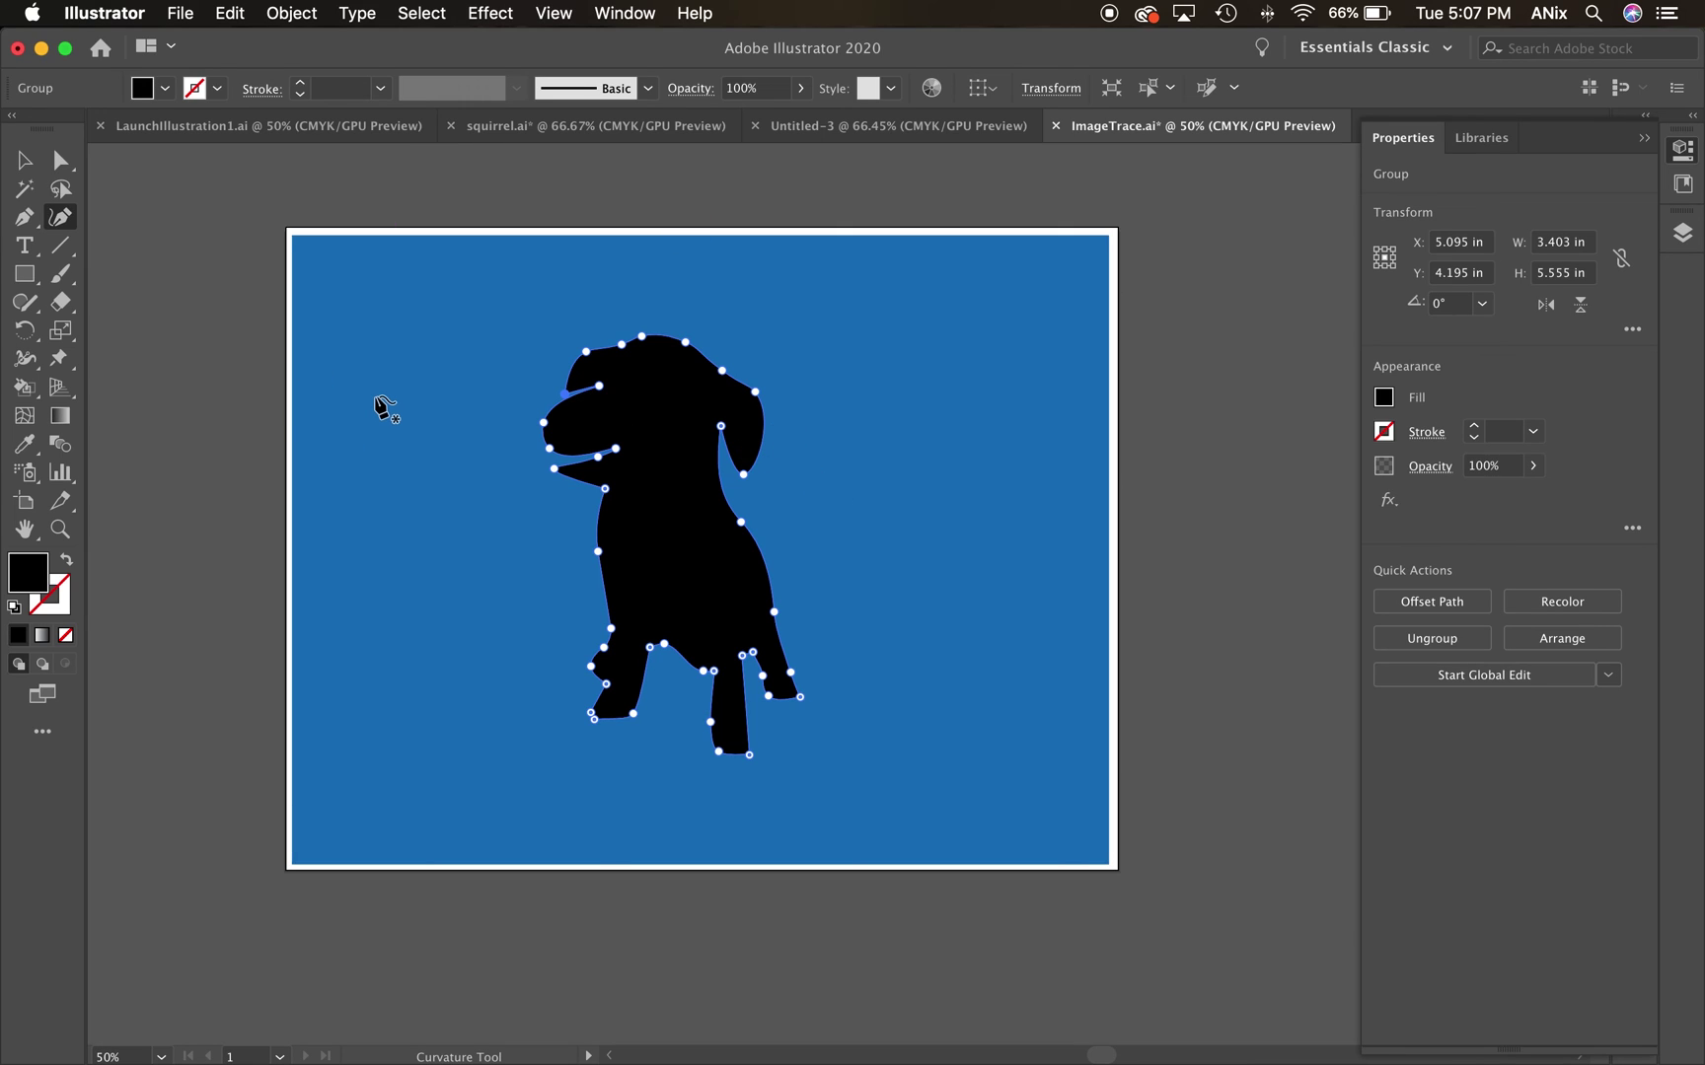
Add curvature points on the dog's back and pull them out into a long, upward-curving tail that blends into the hind leg.
{"action": "left_click", "coordinate": [758, 549]}
{"action": "left_click_drag", "start_coordinate": [768, 572], "coordinate": [939, 371]}
{"action": "left_click_drag", "start_coordinate": [835, 454], "coordinate": [888, 532]}
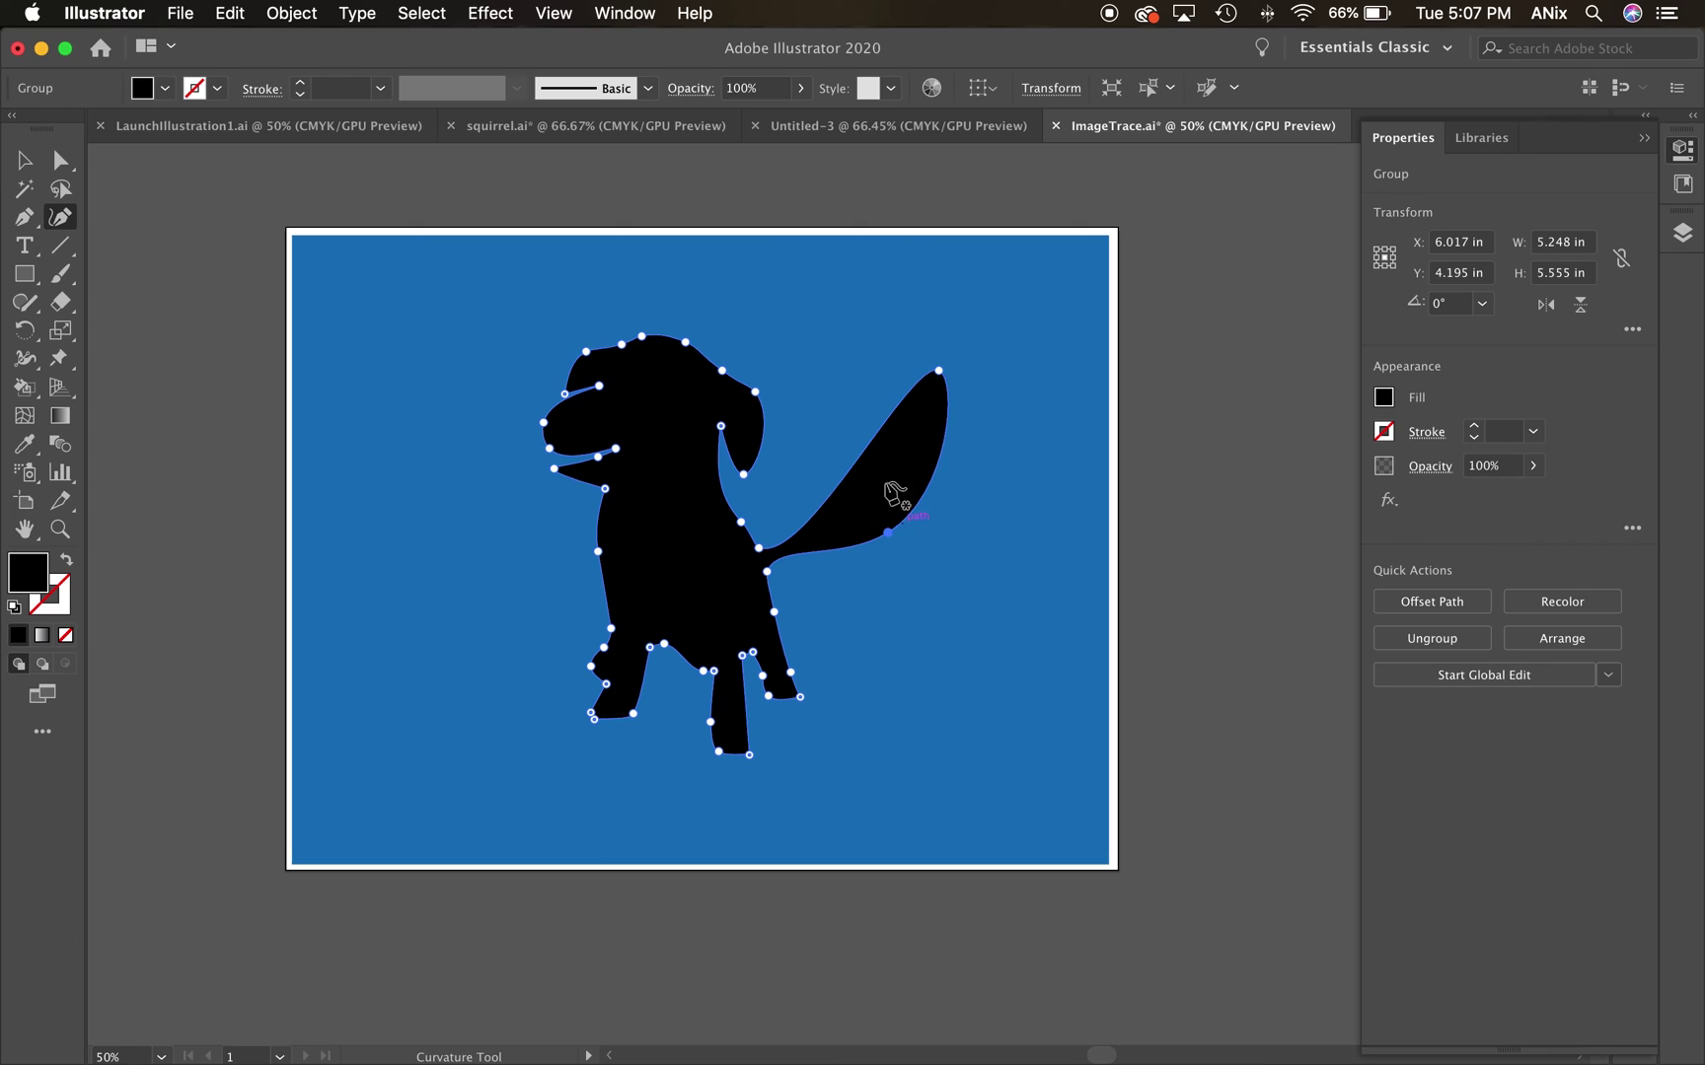
{"action": "left_click_drag", "start_coordinate": [862, 450], "coordinate": [875, 490]}
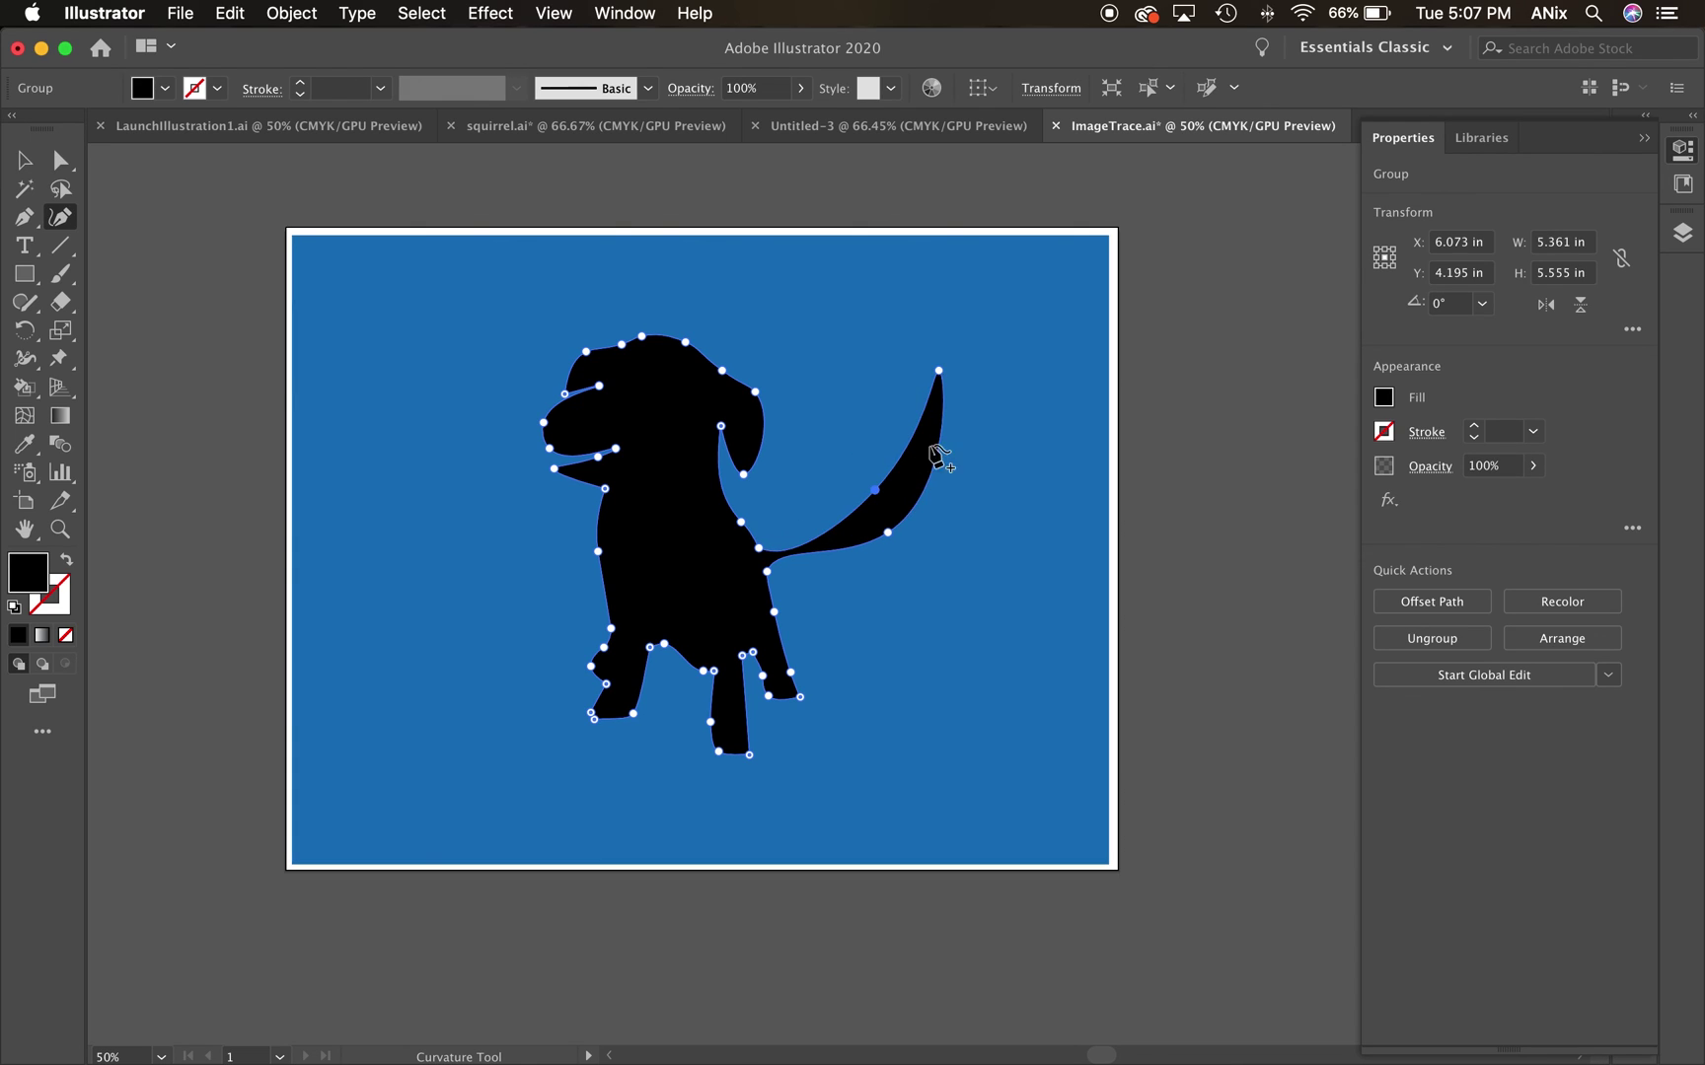
{"action": "left_click_drag", "start_coordinate": [825, 558], "coordinate": [820, 566]}
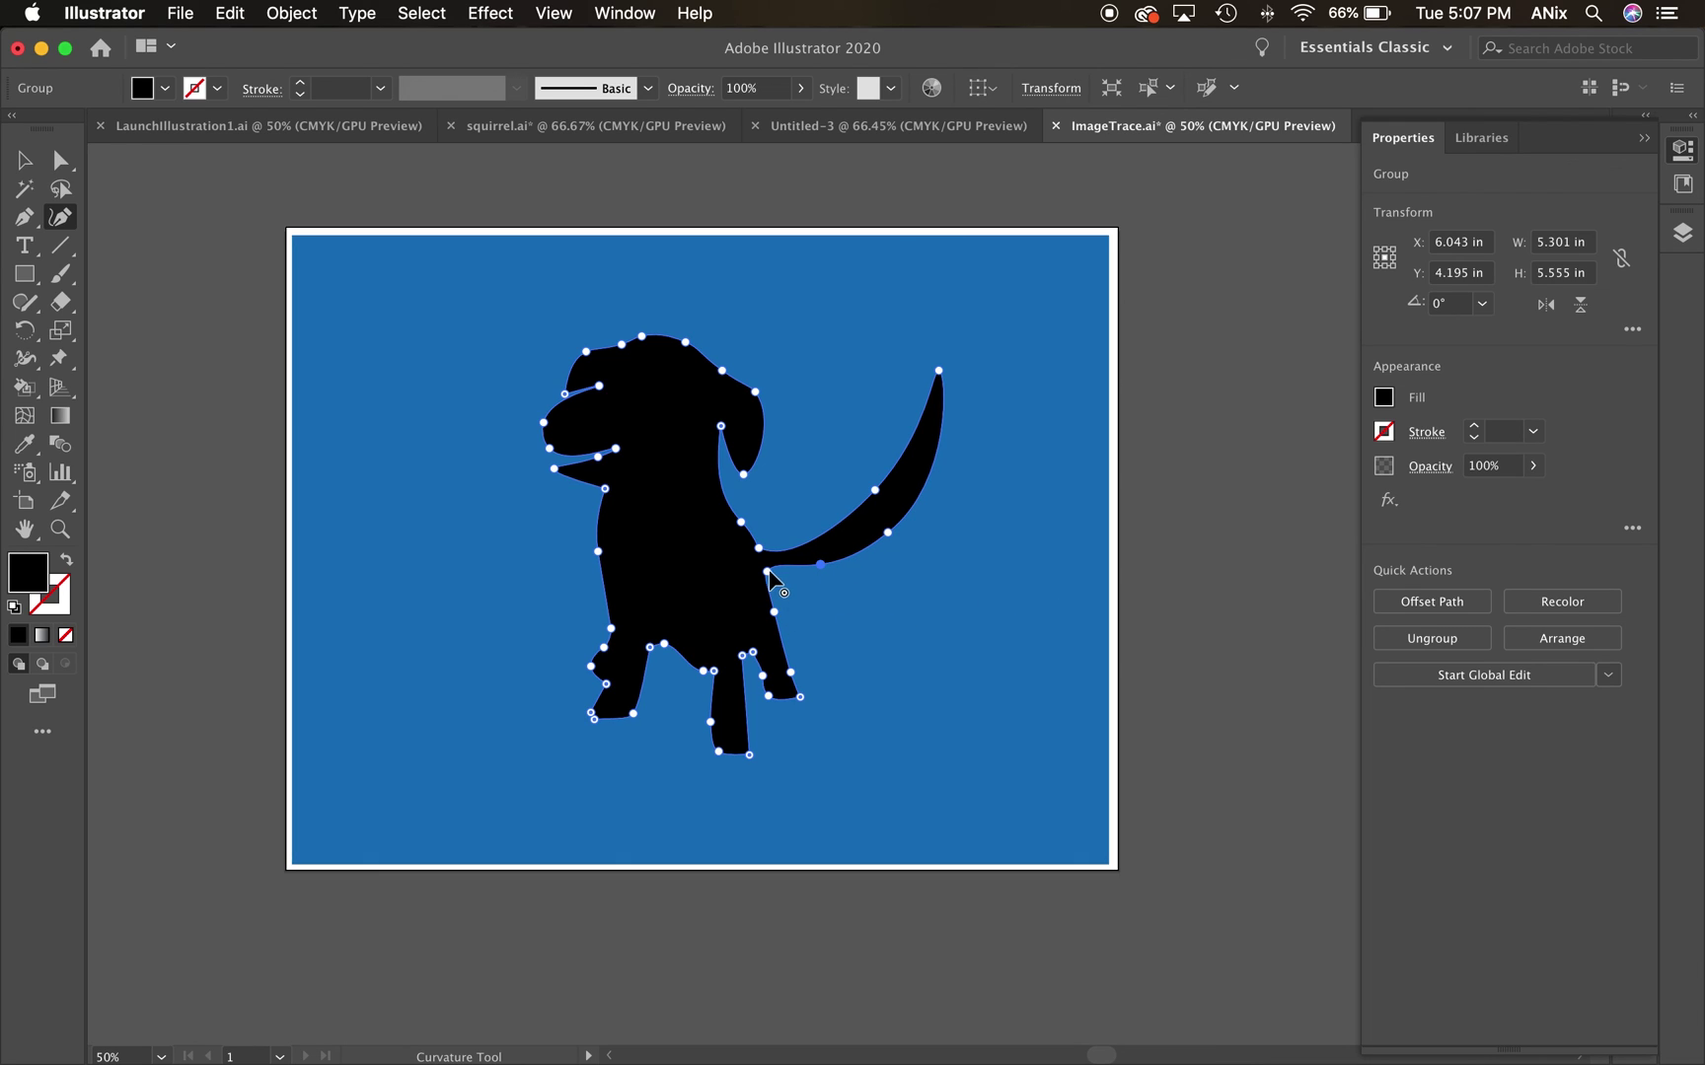
{"action": "left_click_drag", "start_coordinate": [768, 573], "coordinate": [777, 623]}
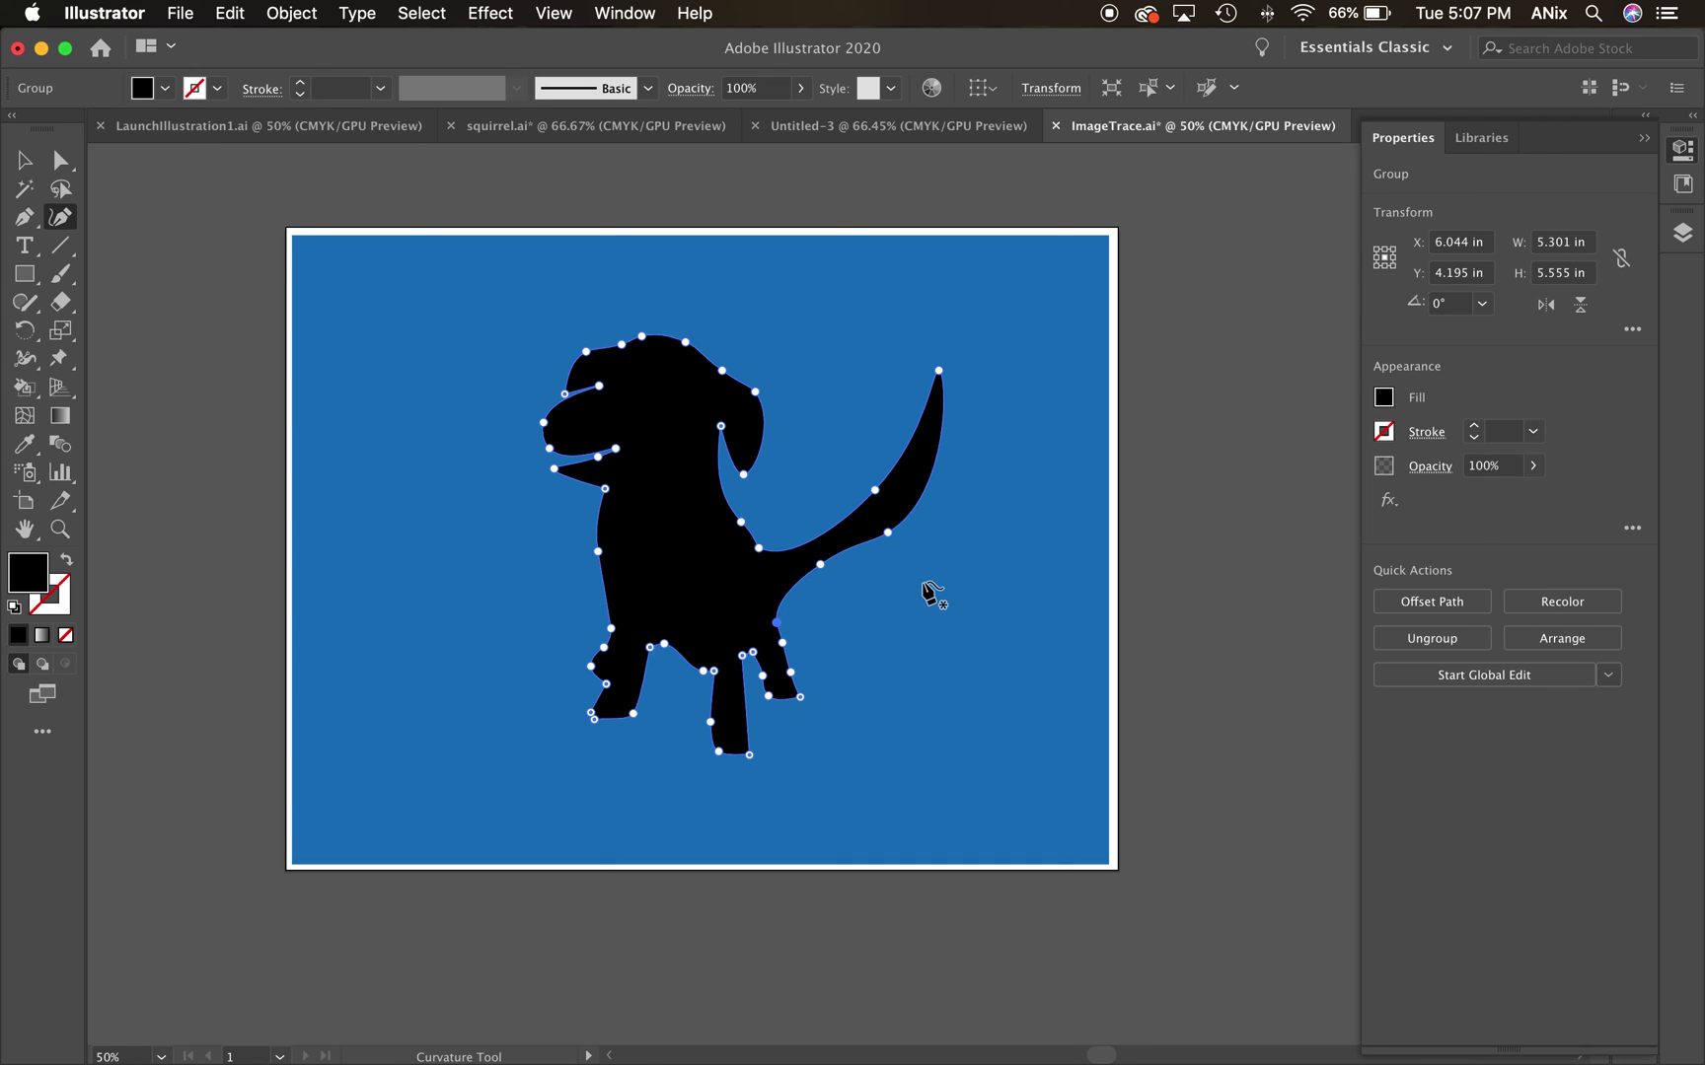
Use Puppet Warp on the dog silhouette and move the pin near its eye slightly downward to lower the head.
{"action": "left_click", "coordinate": [60, 362]}
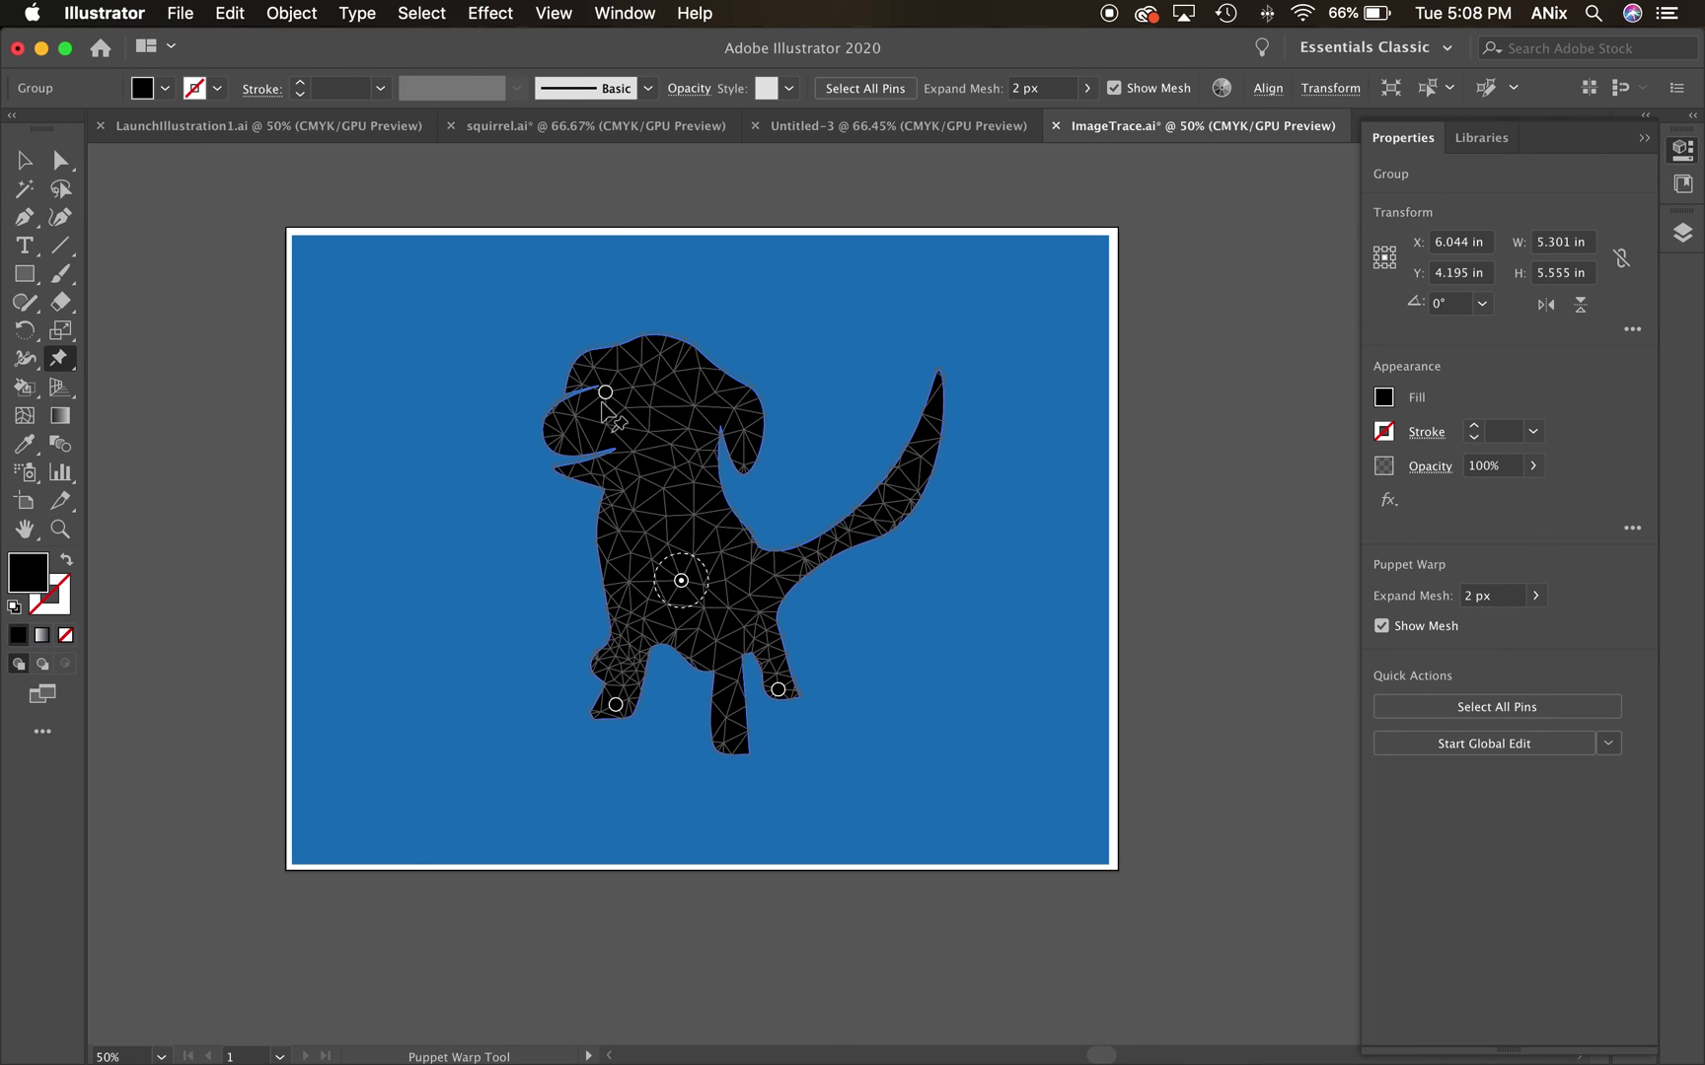
{"action": "left_click", "coordinate": [606, 393]}
{"action": "mouse_move", "coordinate": [606, 393]}
{"action": "left_mouse_down"}
{"action": "mouse_move", "coordinate": [593, 335]}
{"action": "mouse_move", "coordinate": [602, 402]}
{"action": "left_mouse_up"}
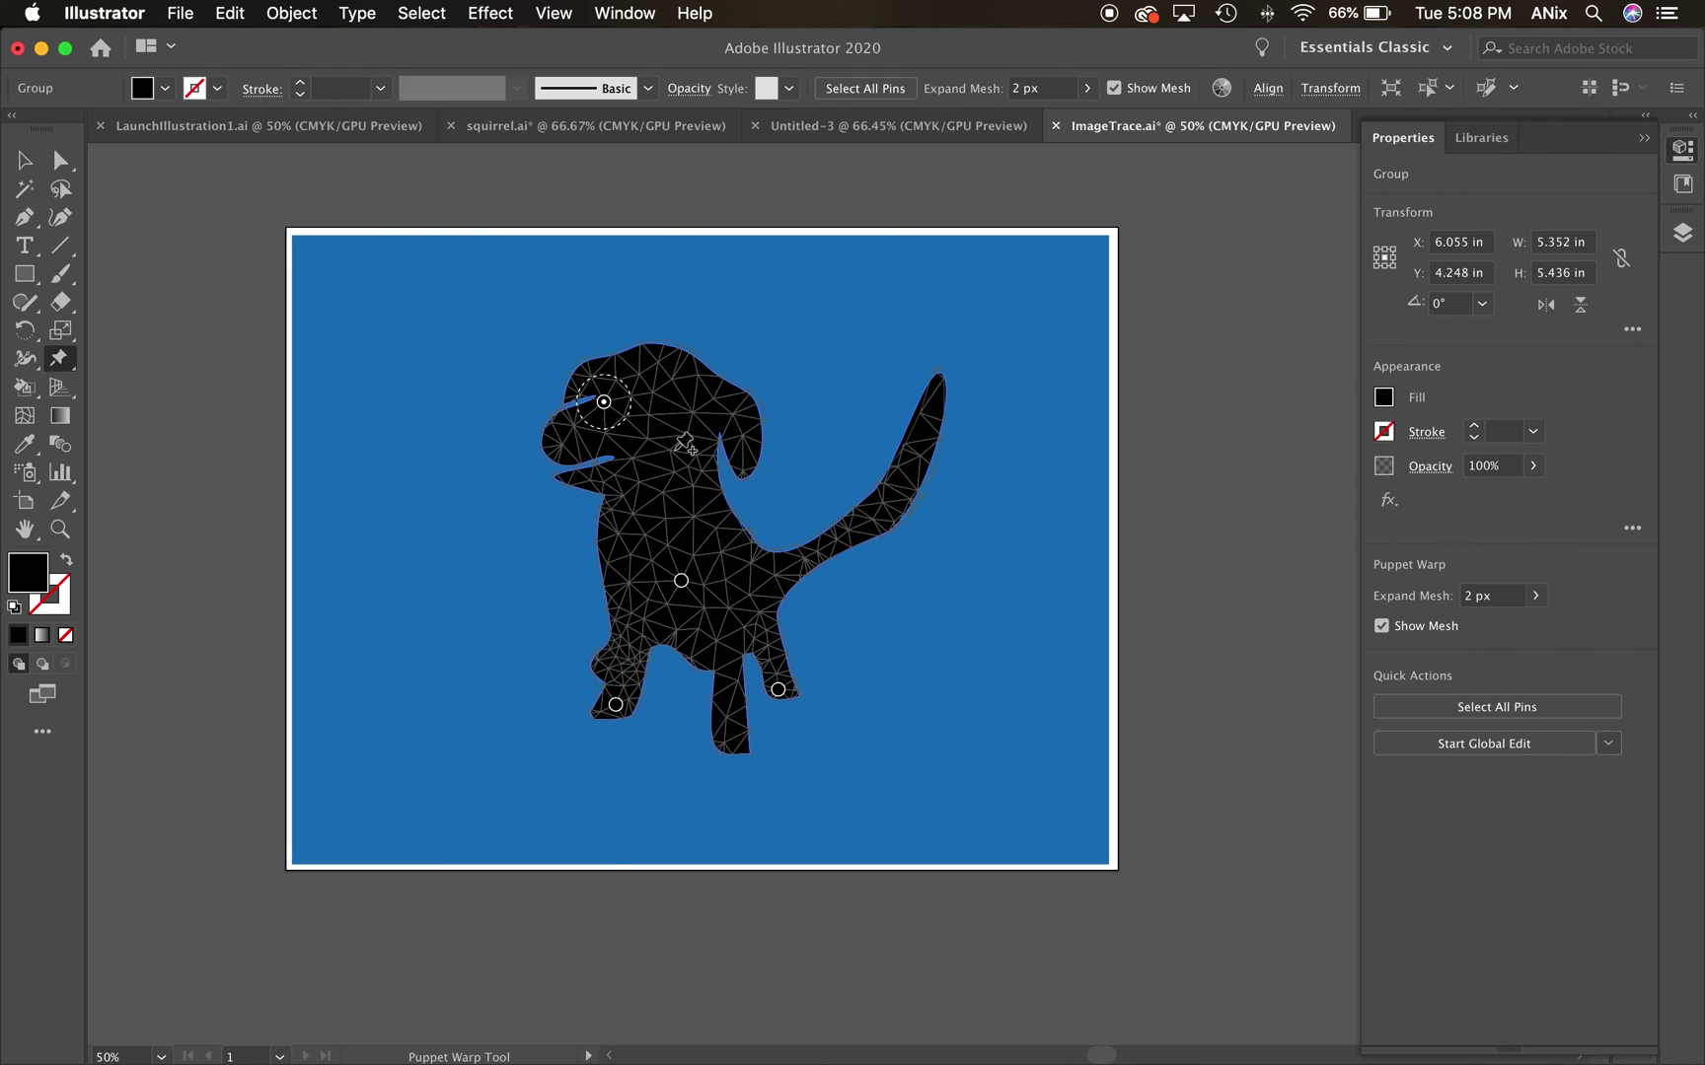